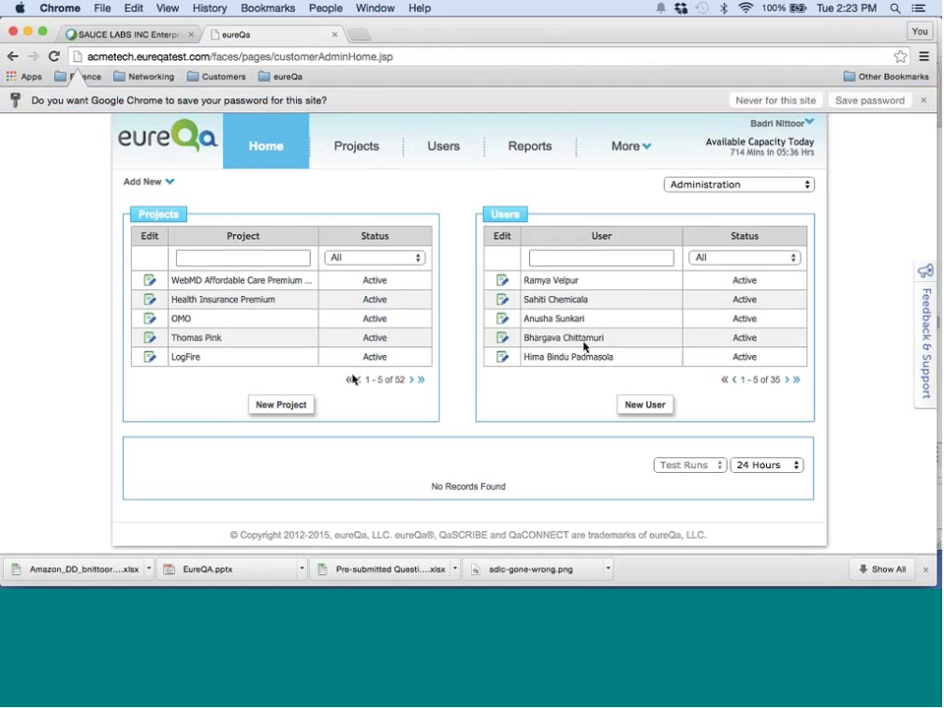
- Switch to the Amazon Public Site Testing project and start a new scenario named 'Webinar Demo Scenario'
left_click(805, 186)
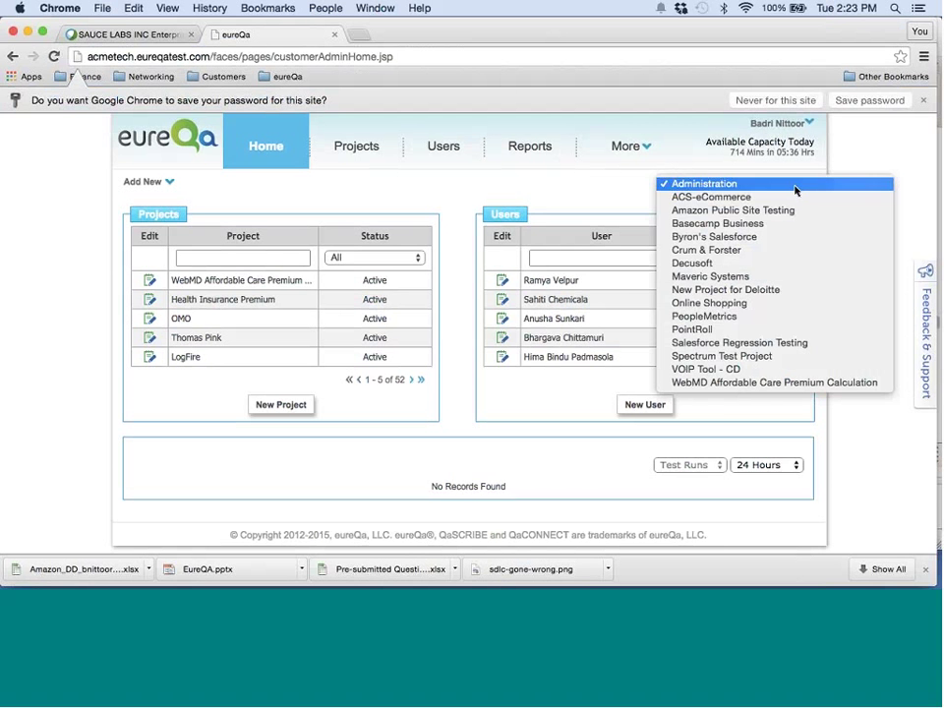
left_click(782, 216)
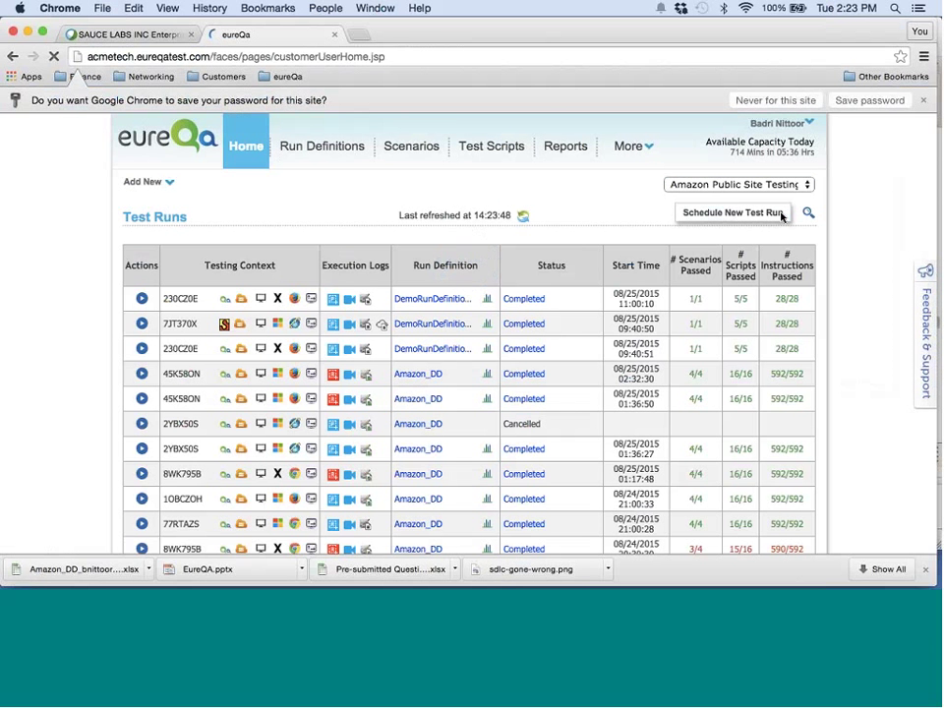
left_click(401, 148)
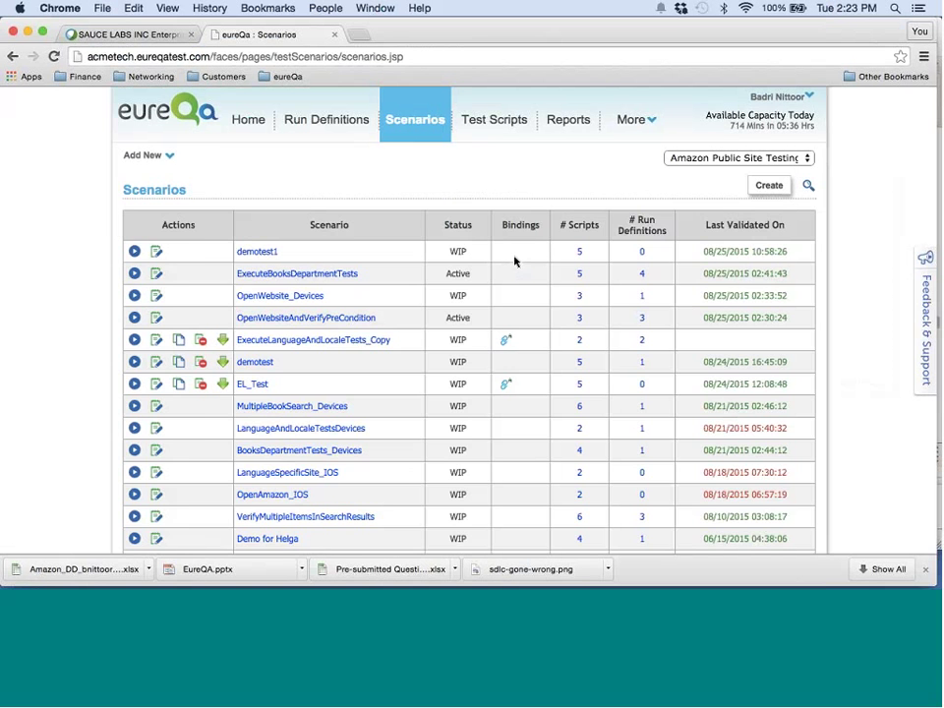
left_click(770, 189)
left_click(273, 237)
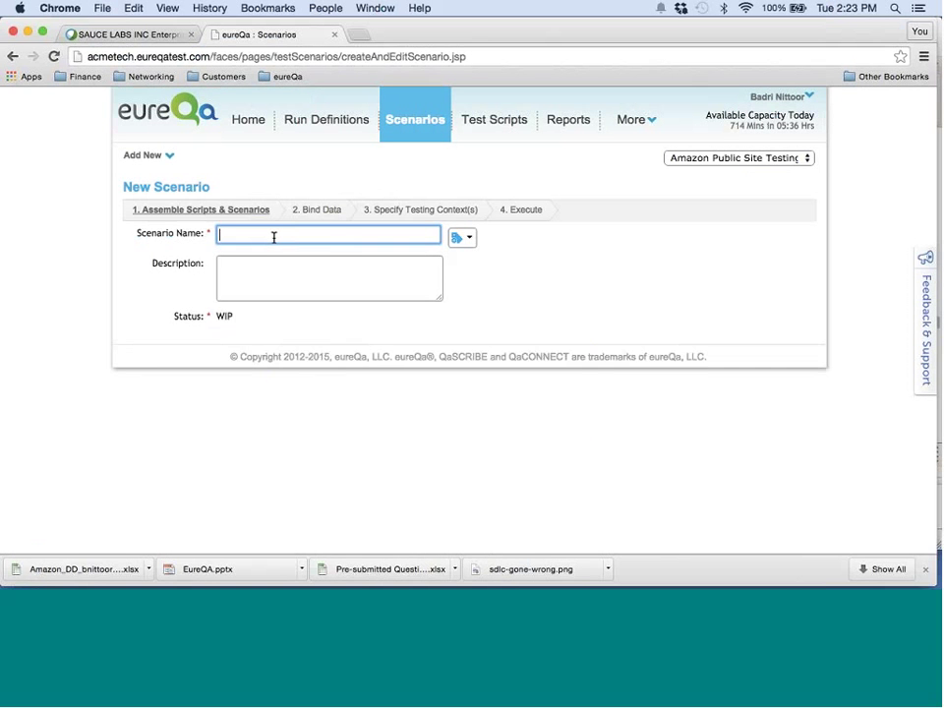
type("Webinar ")
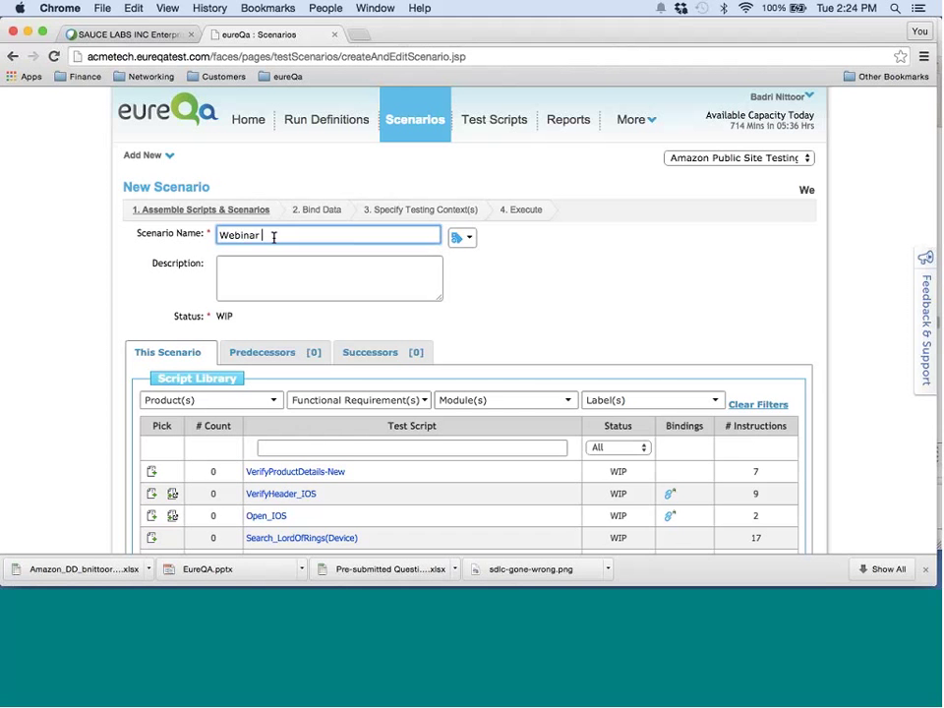
type("Demo Scenario")
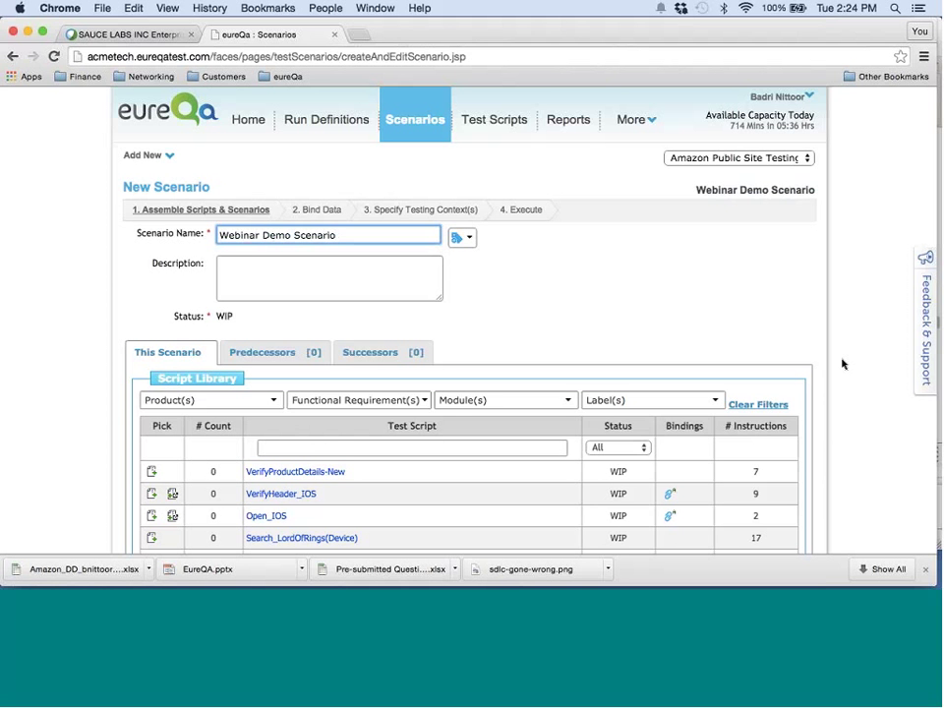
- Filter the script library to Active scripts whose name matches 'search'
scroll(529, 373, "down", 3)
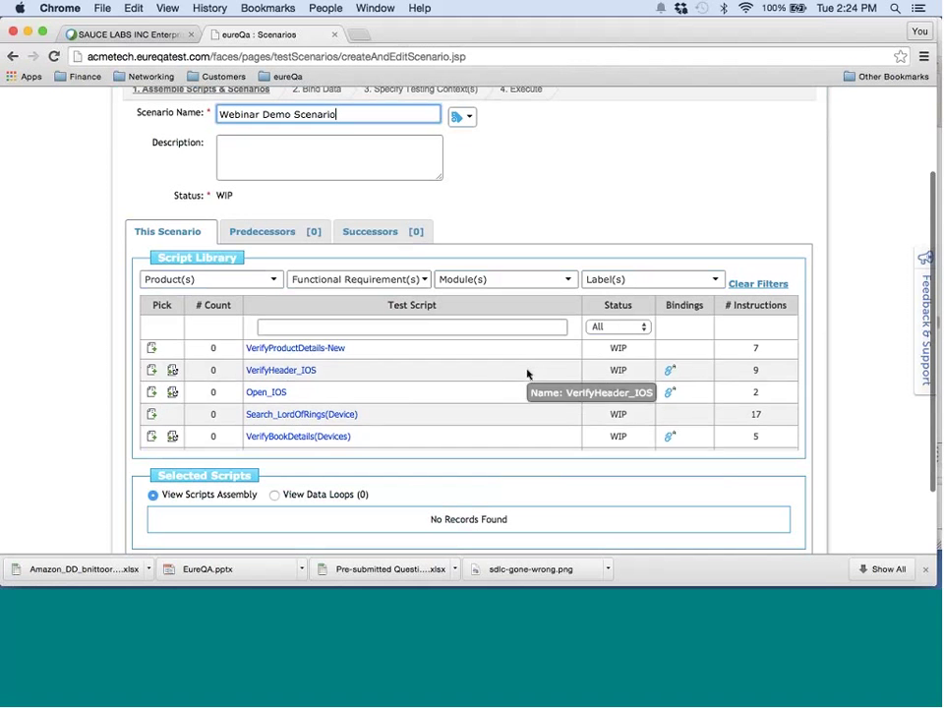
scroll(527, 375, "down", 3)
scroll(527, 375, "down", 5)
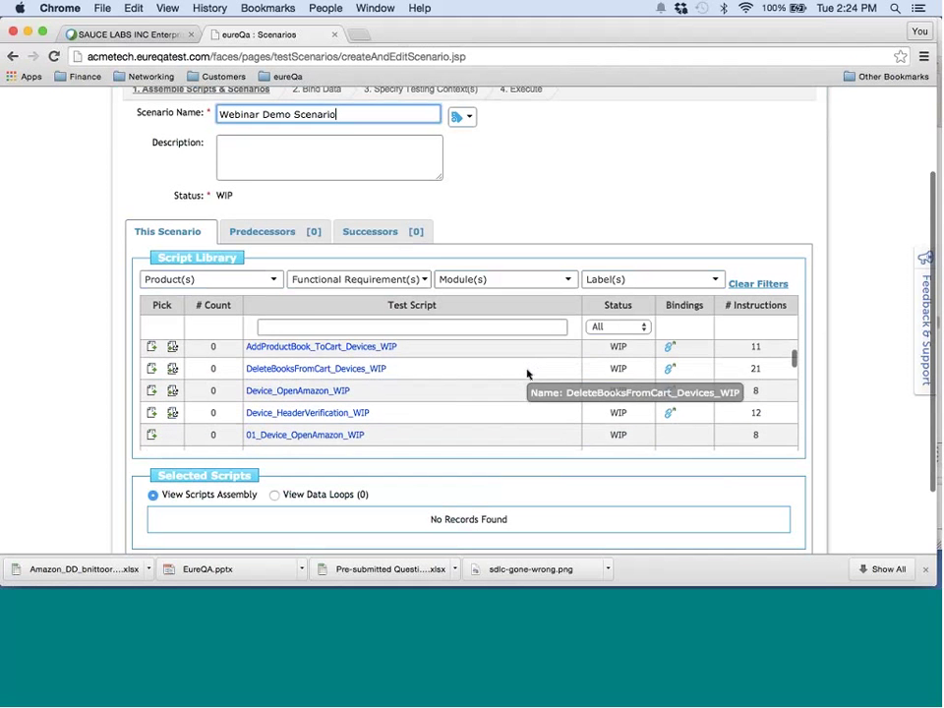
scroll(527, 375, "down", 1)
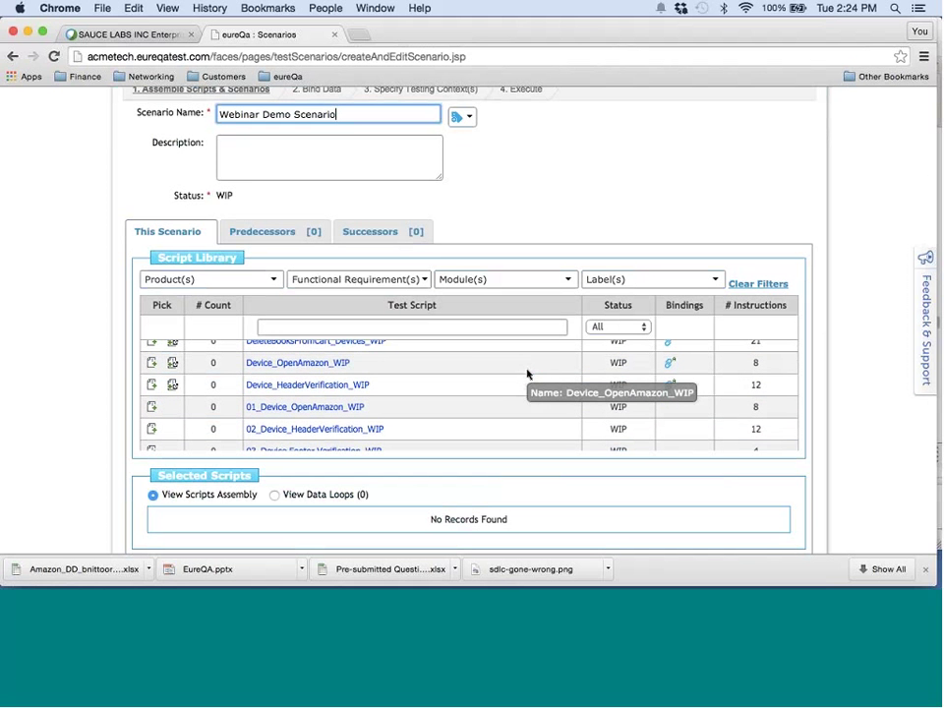
scroll(527, 375, "up", 8)
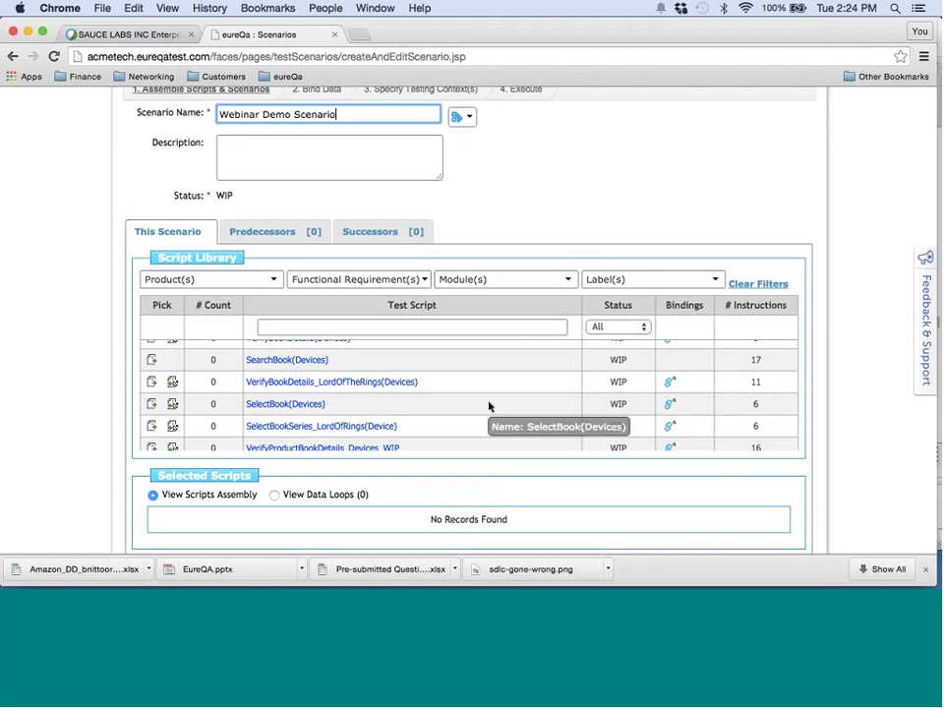
left_click(638, 326)
left_click(625, 339)
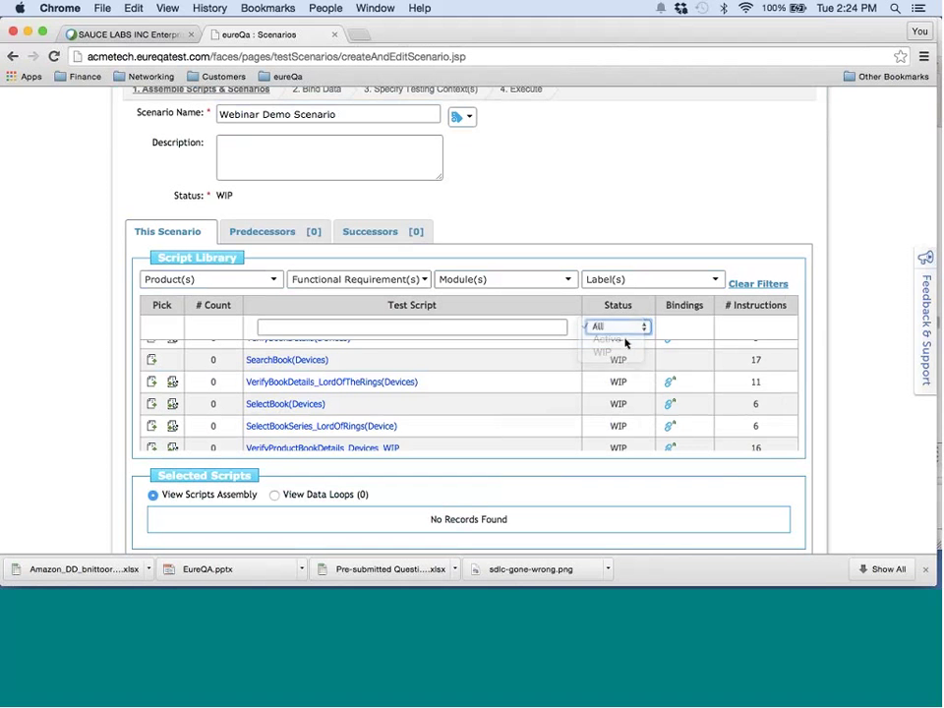
left_click(454, 328)
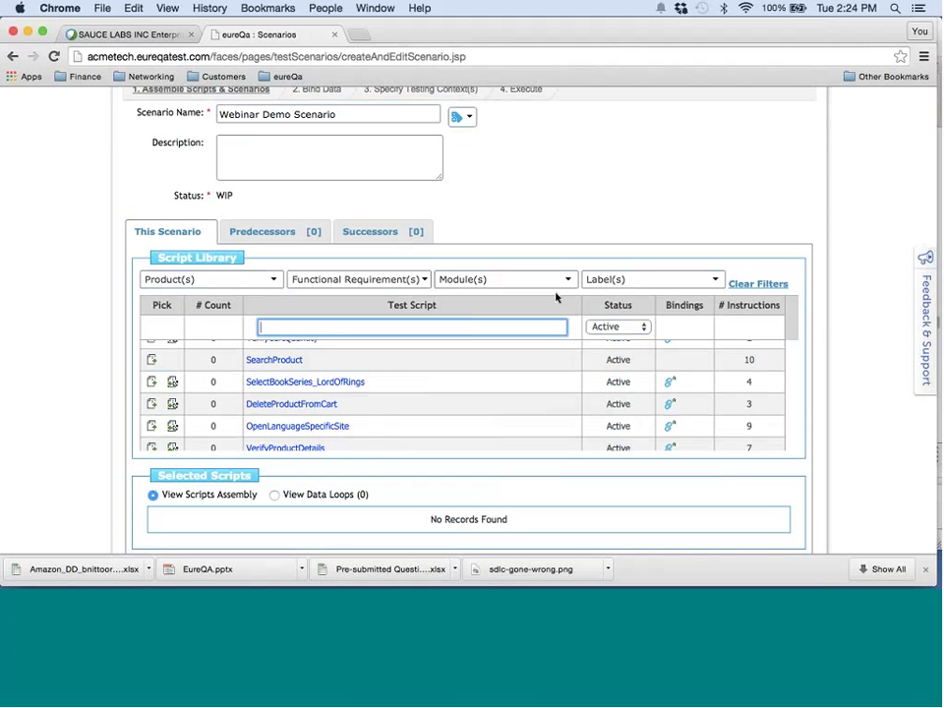
left_click(715, 281)
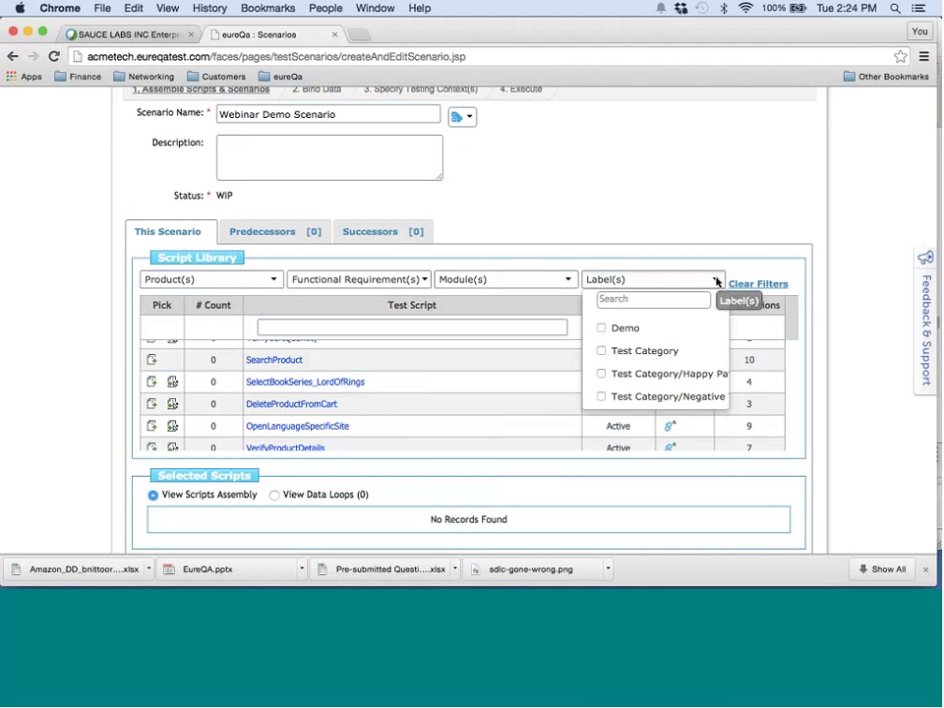
left_click(717, 281)
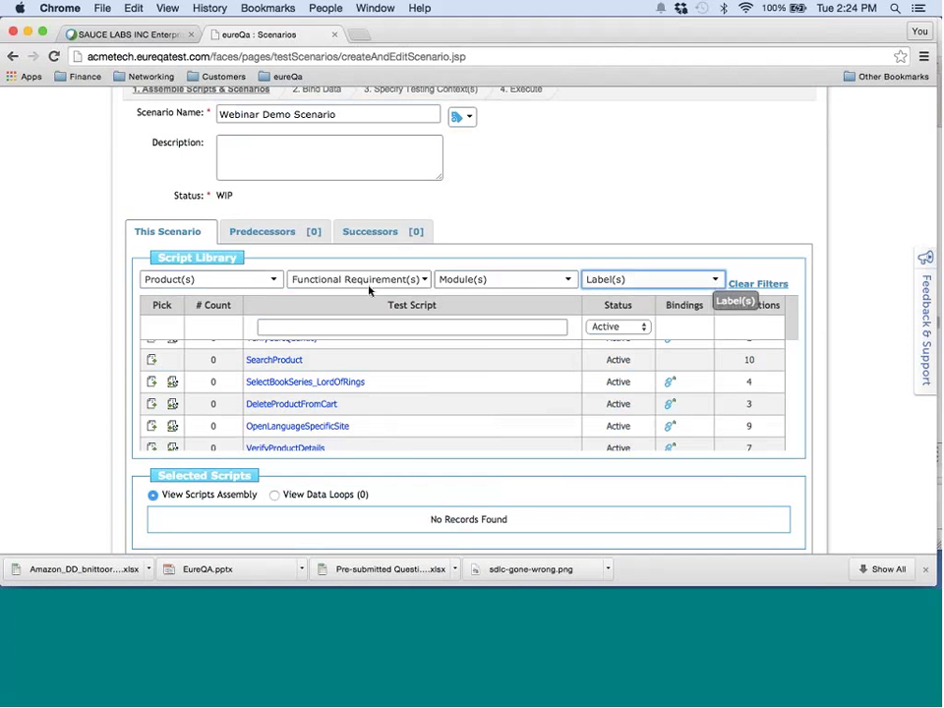
left_click(316, 326)
type("search")
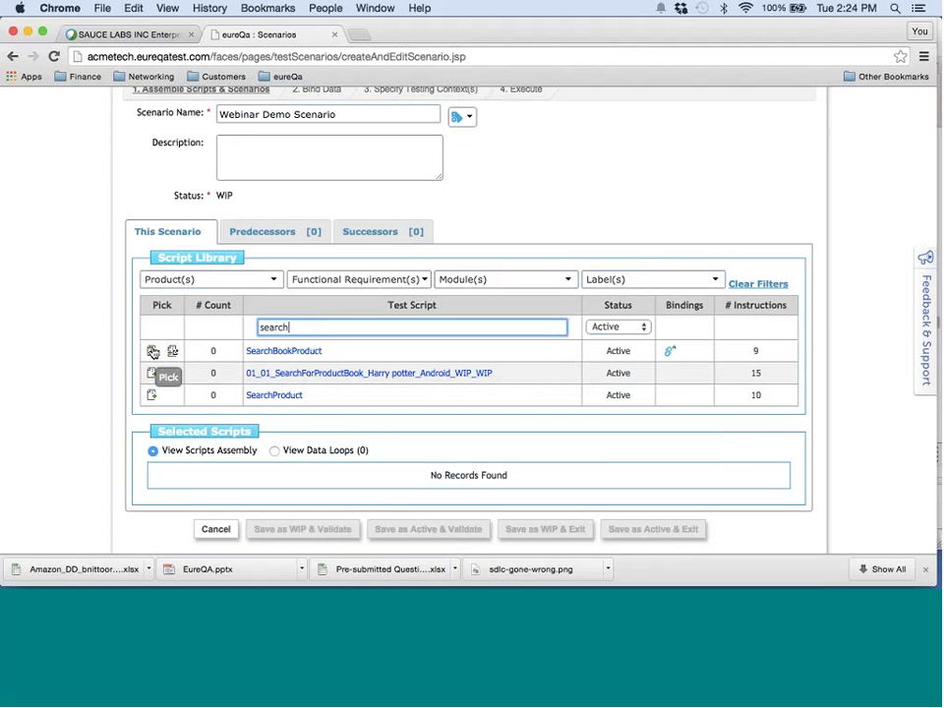
- Add SearchBookProduct, VerifyProductDetails and VerifyCartQuantity to the scenario
left_click(153, 352)
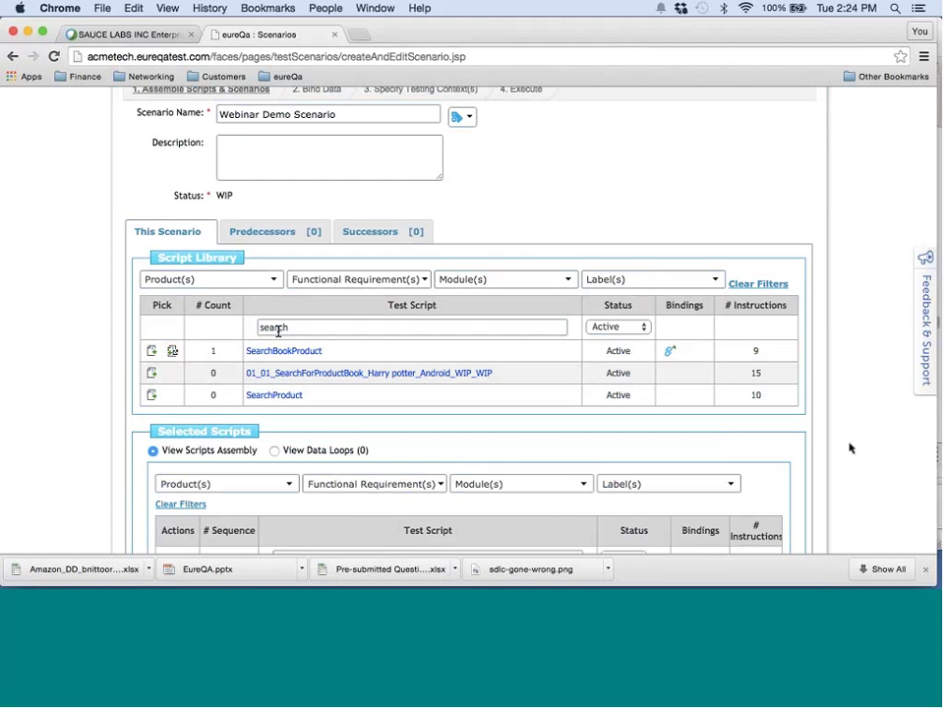
scroll(852, 447, "down", 1)
scroll(852, 447, "down", 3)
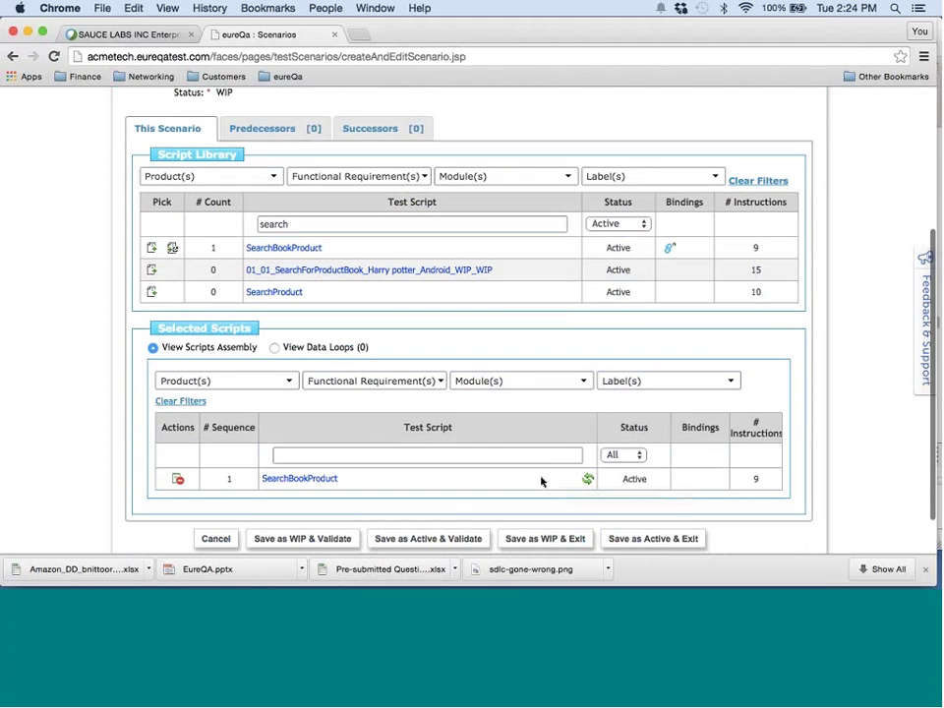
left_click(280, 224)
double_click(279, 223)
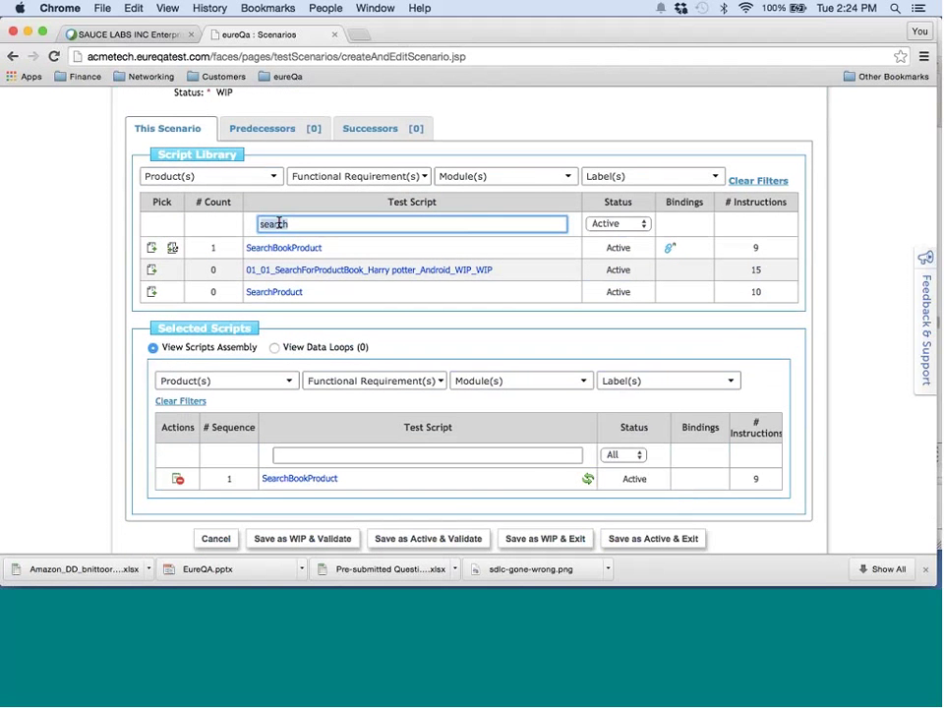
type("veri")
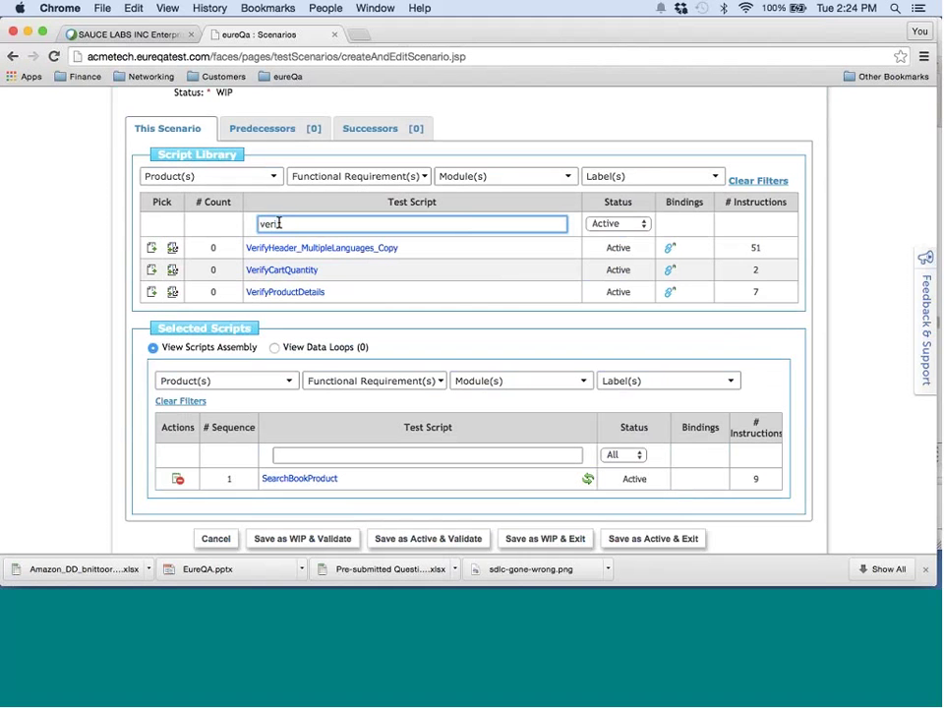
left_click(151, 292)
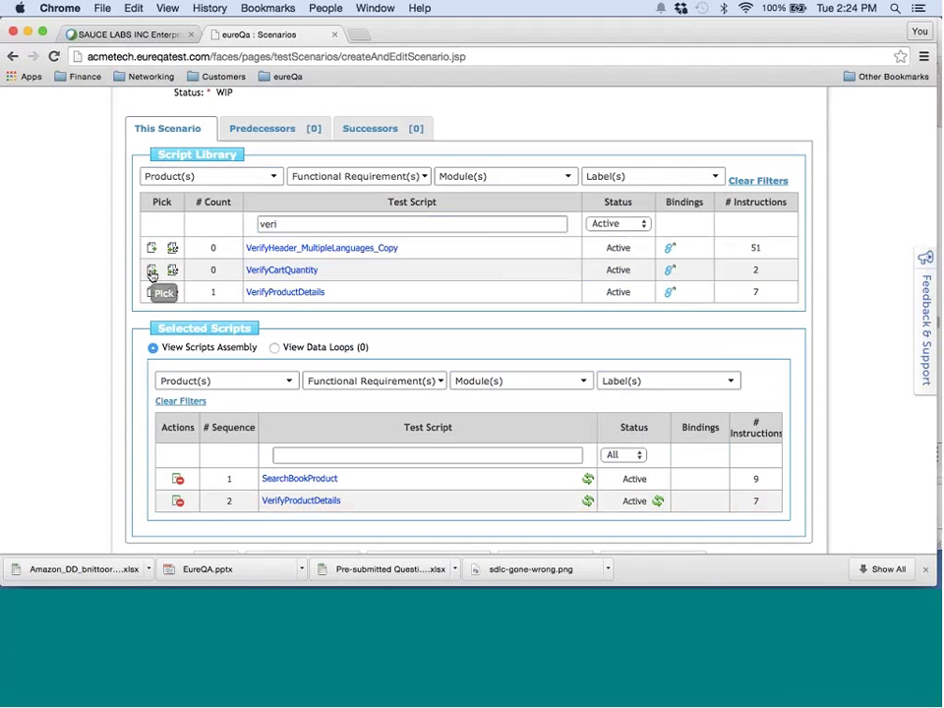
left_click(152, 271)
- Add AddProductToCart and DeleteProductFromCart to the scenario using the 'add' and 'del' filters
left_click(269, 224)
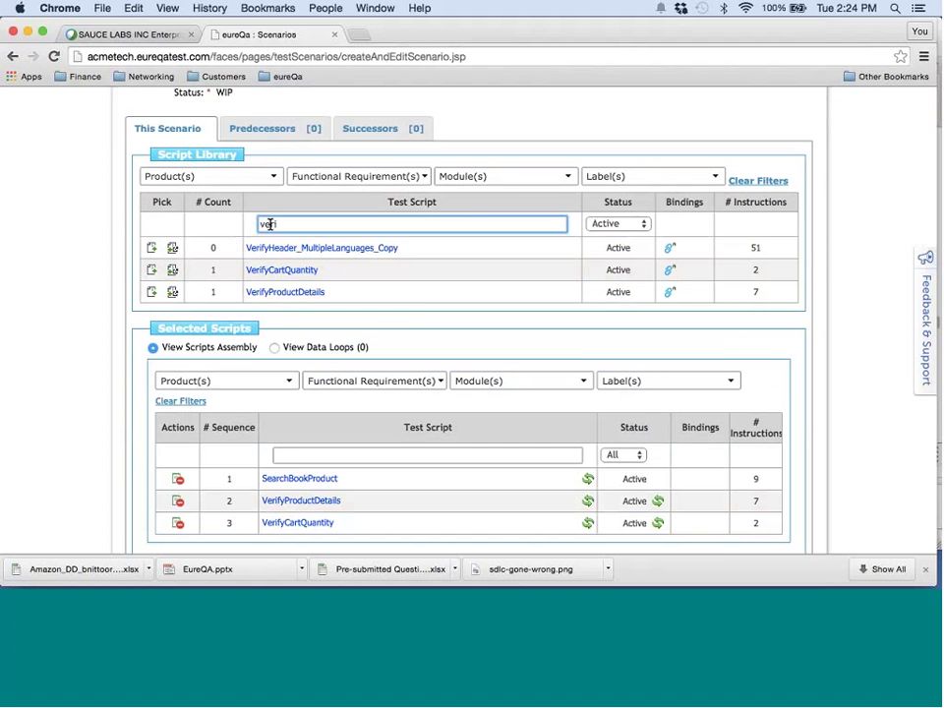
double_click(268, 224)
type("add")
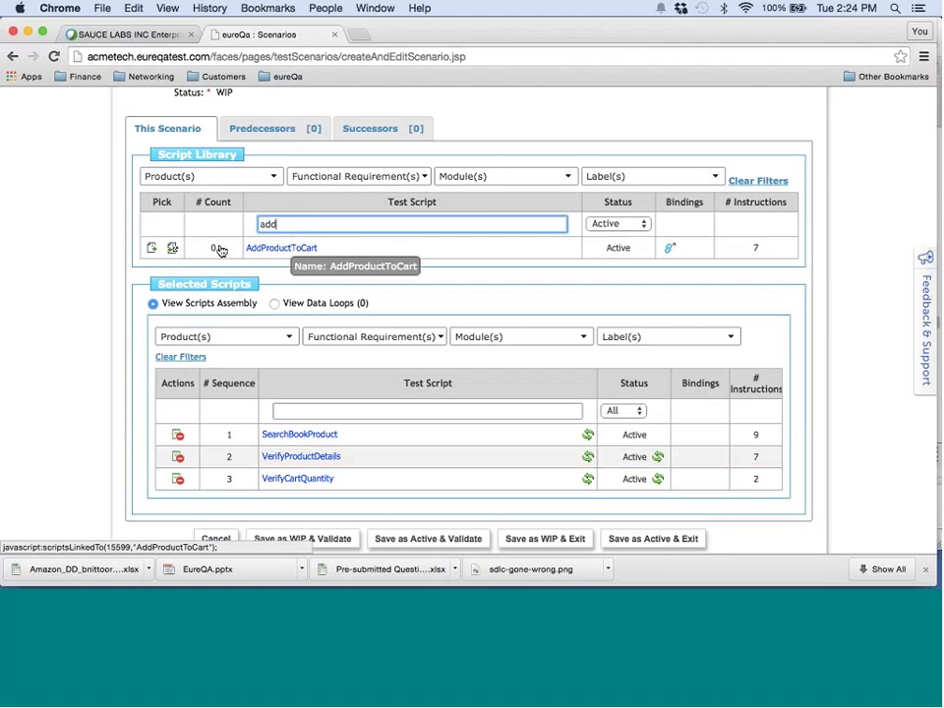
left_click(152, 248)
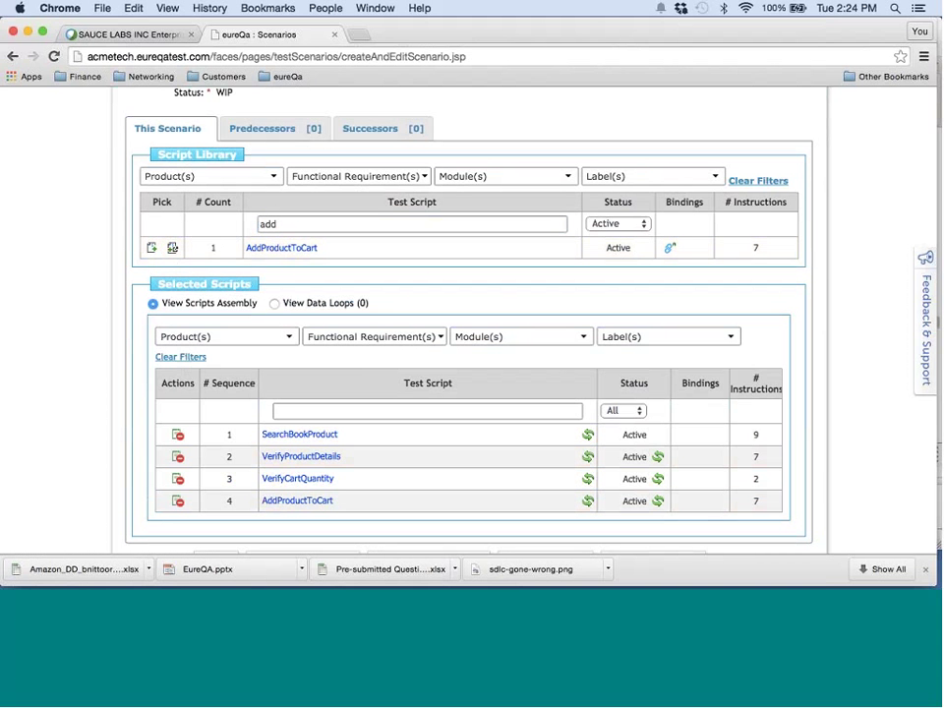
left_click(267, 224)
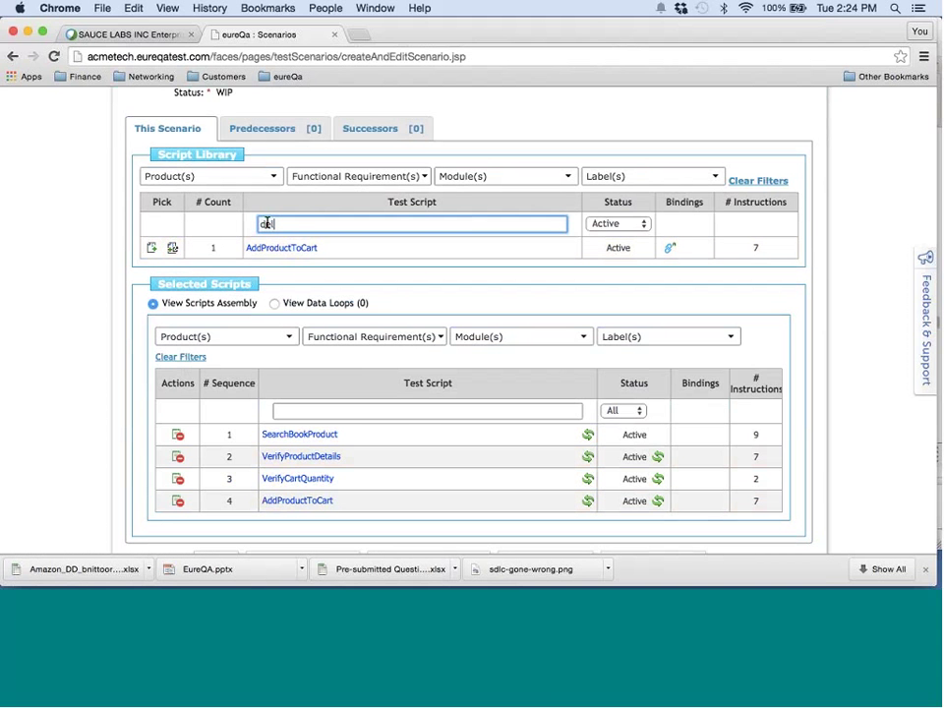
type("del")
left_click(152, 248)
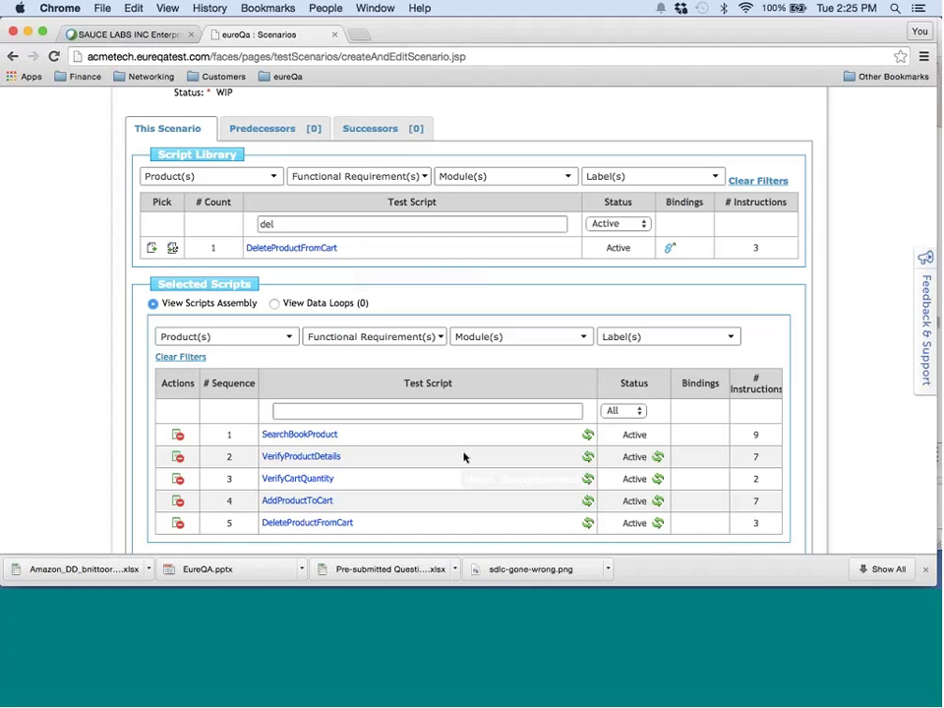
- Move AddProductToCart to third position and save the scenario as WIP for validation
scroll(465, 453, "down", 1)
scroll(464, 454, "down", 2)
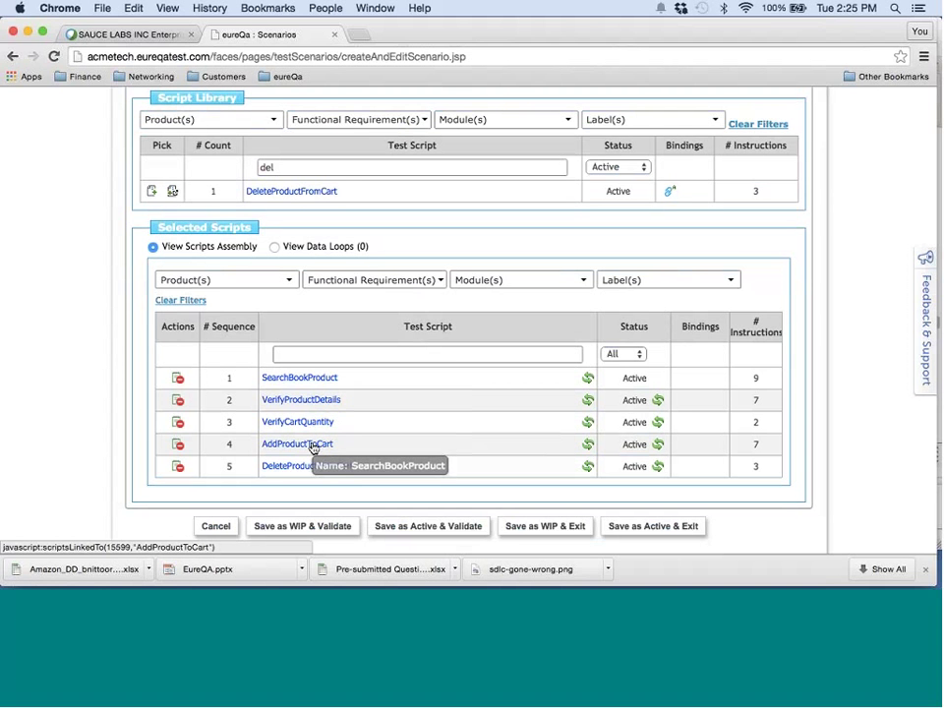
left_click_drag(313, 448, 321, 412)
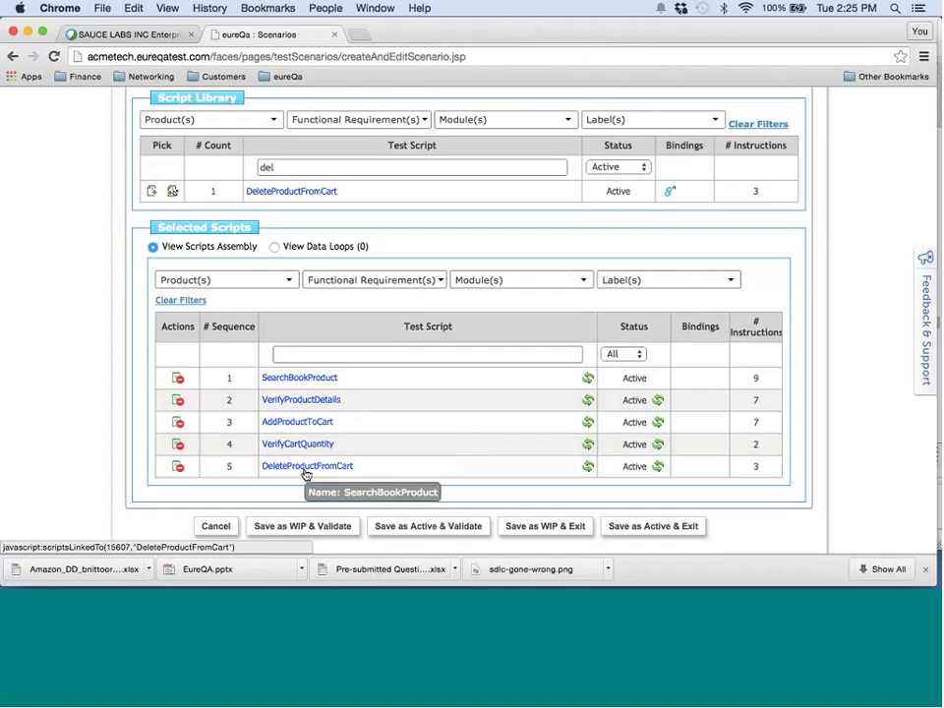
left_click(283, 527)
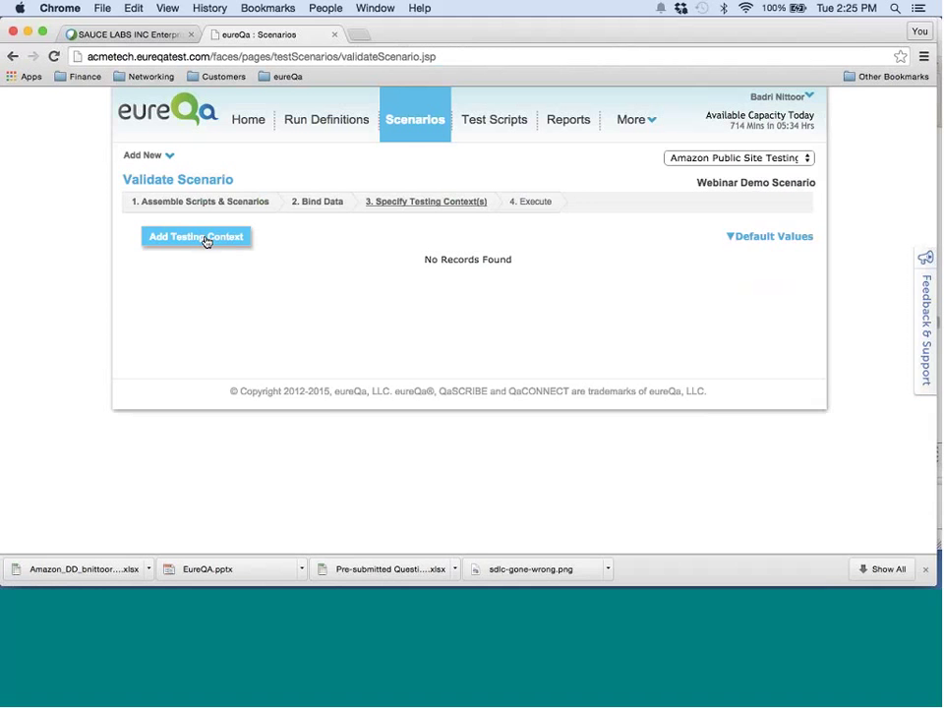
- Define a new testing context: QA, Sauce Labs, Desktop, Windows 8.1, Chrome 44.0
left_click(206, 241)
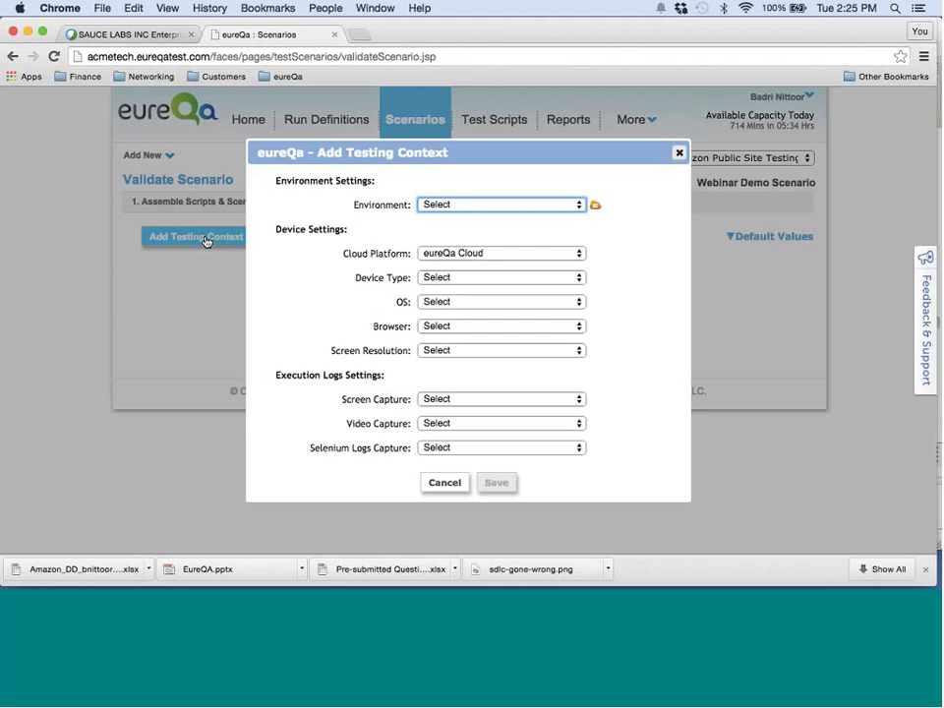
left_click(469, 207)
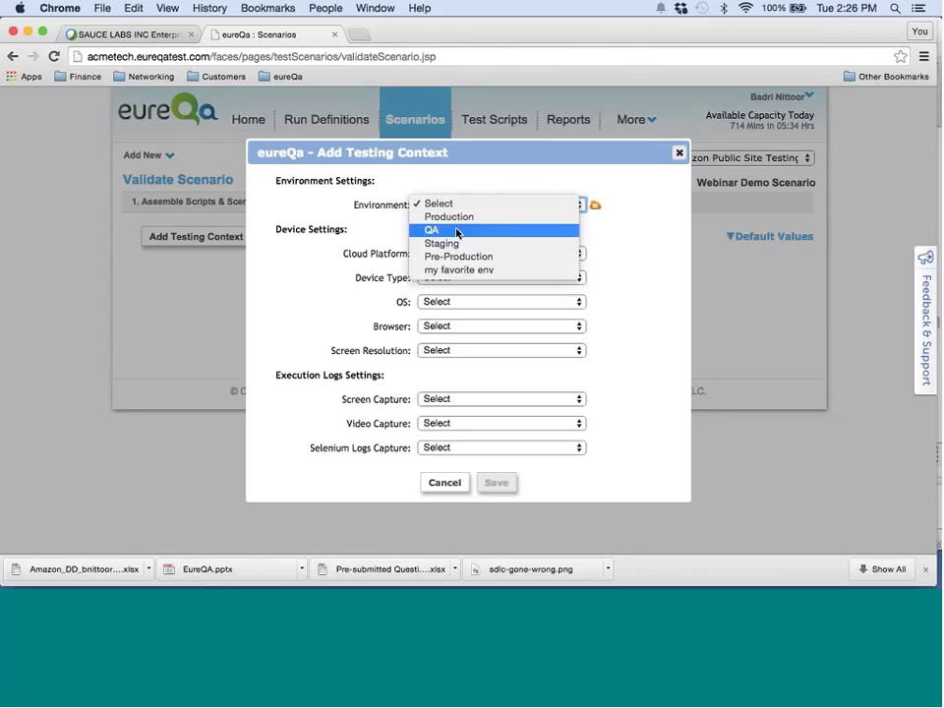
left_click(457, 232)
left_click(457, 256)
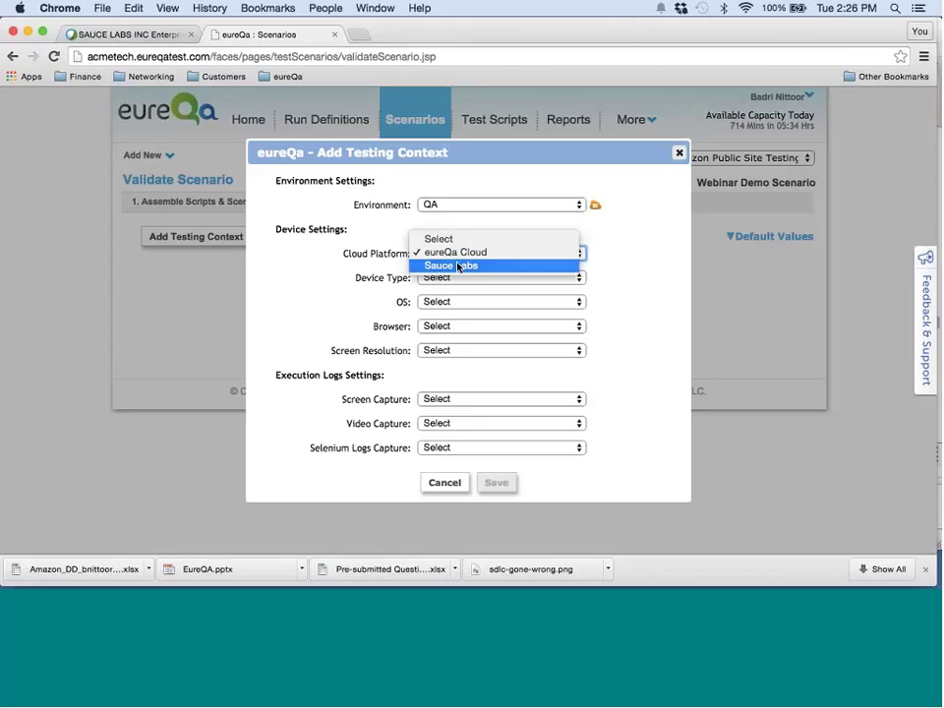
left_click(457, 265)
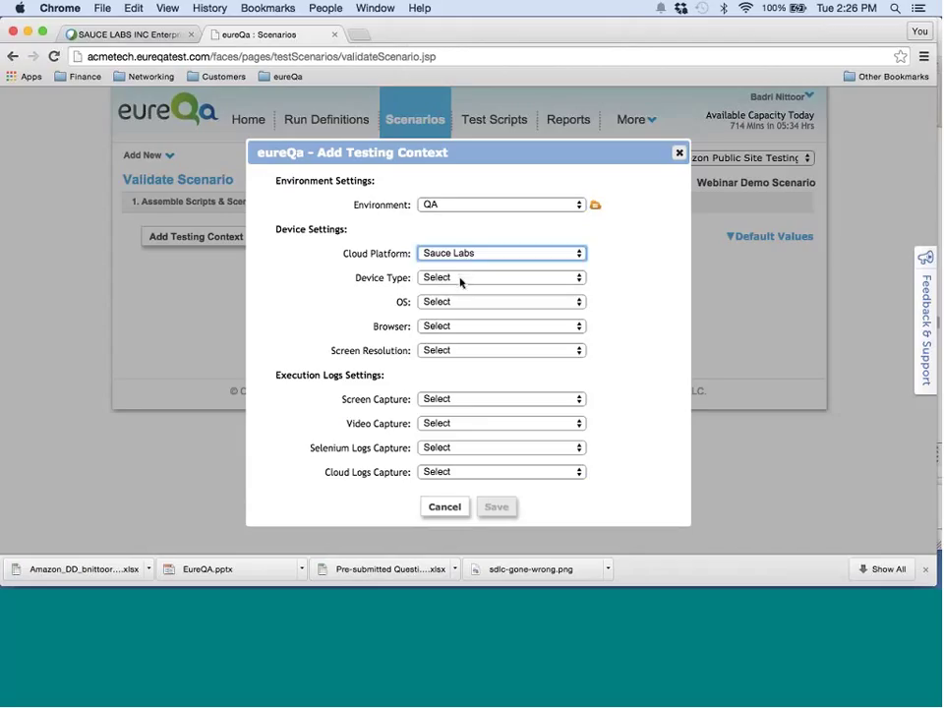
left_click(459, 277)
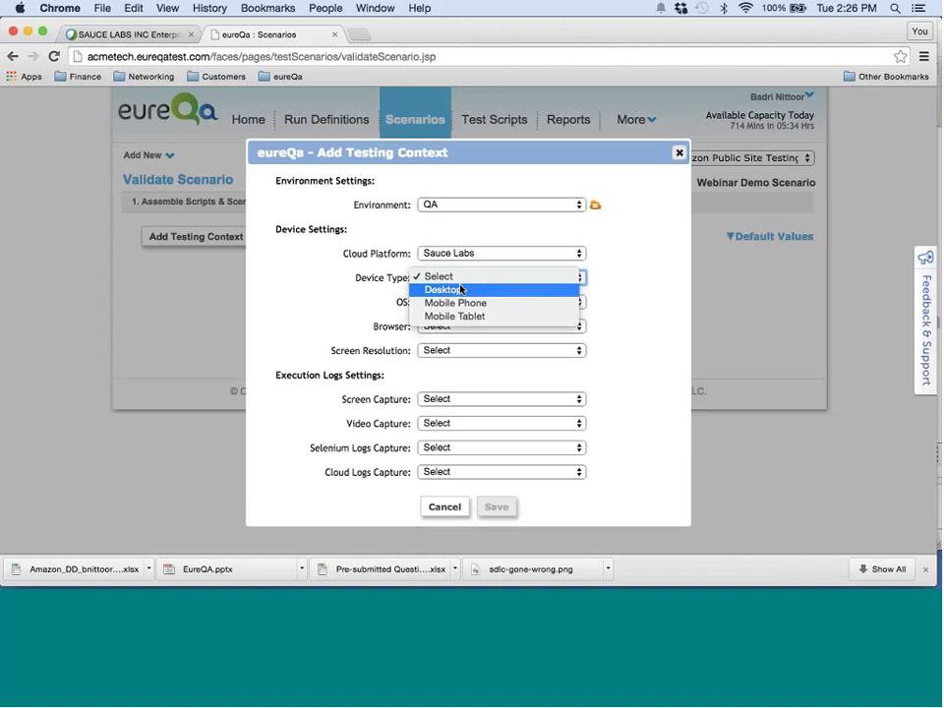
left_click(460, 289)
left_click(467, 302)
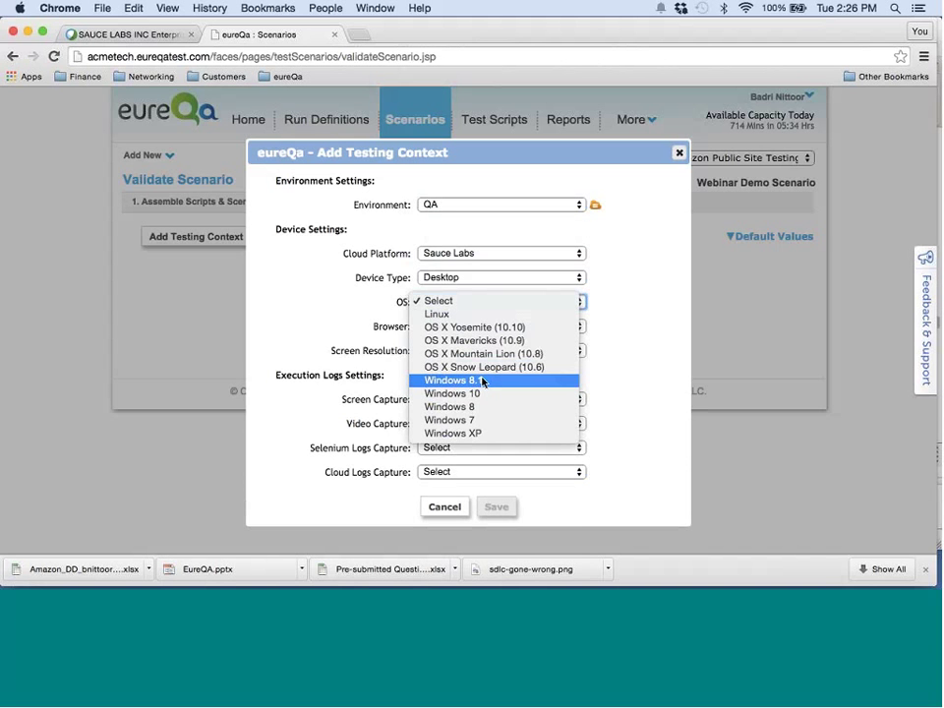
left_click(482, 382)
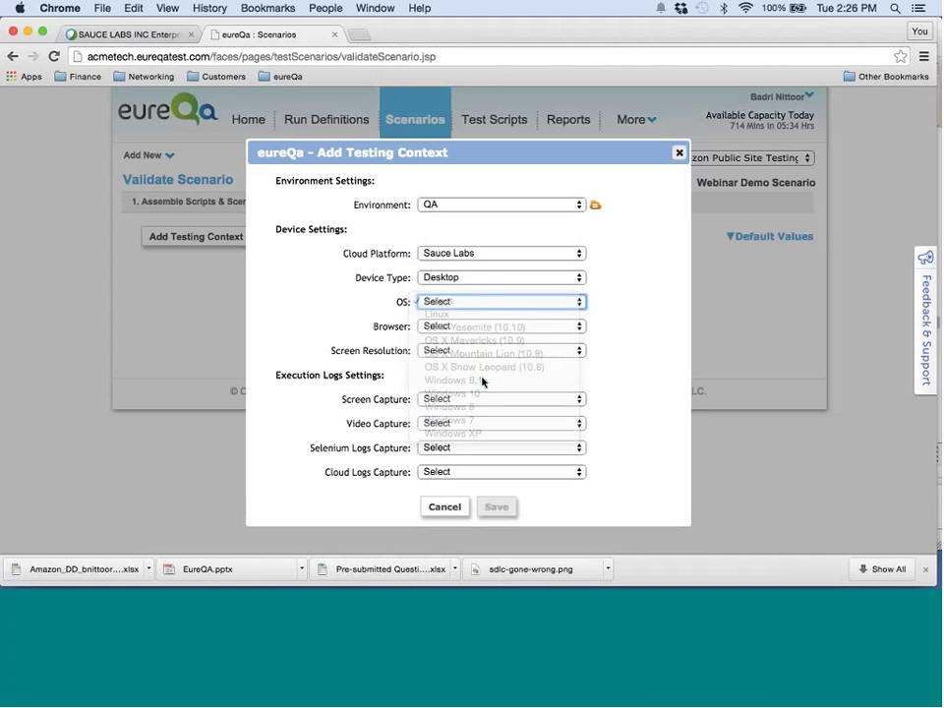
left_click(470, 327)
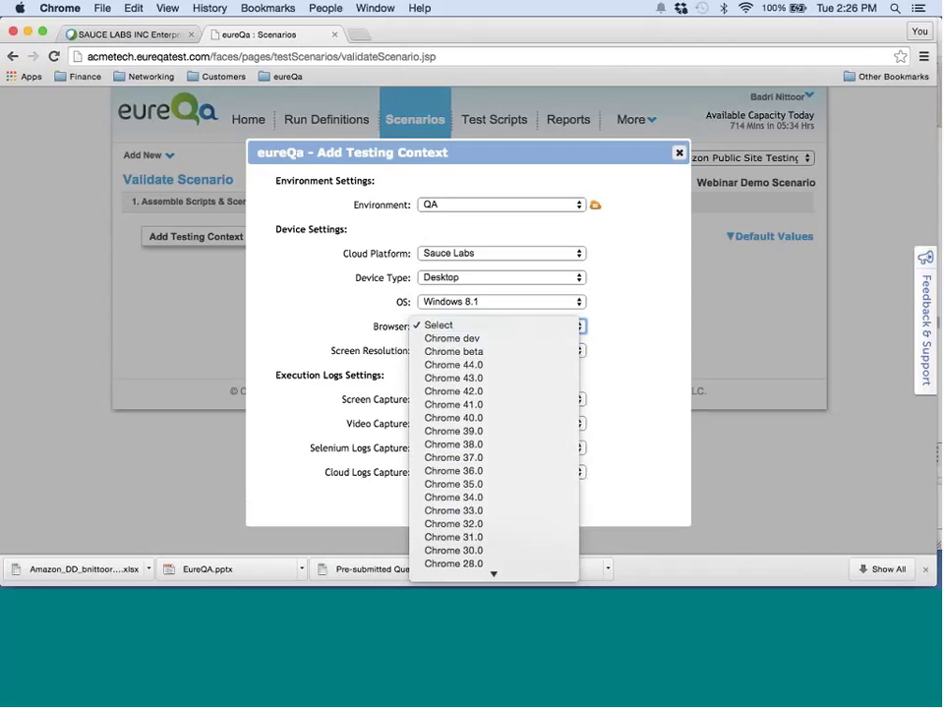
left_click(472, 365)
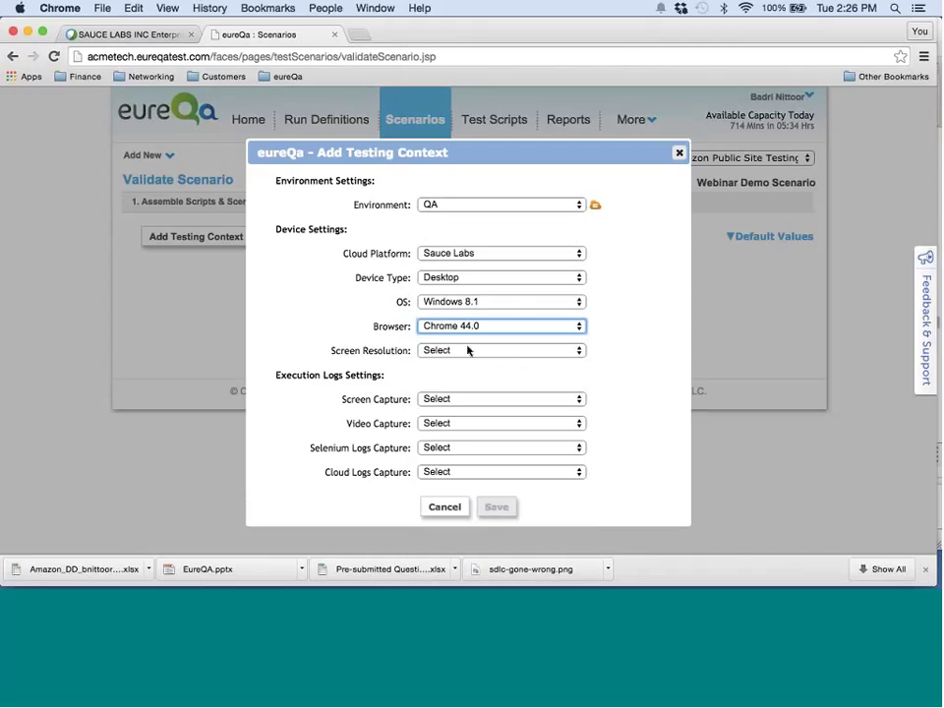
- Set 1280 x 1024, real-time screen capture, video, Selenium and cloud logs On, and save
left_click(467, 351)
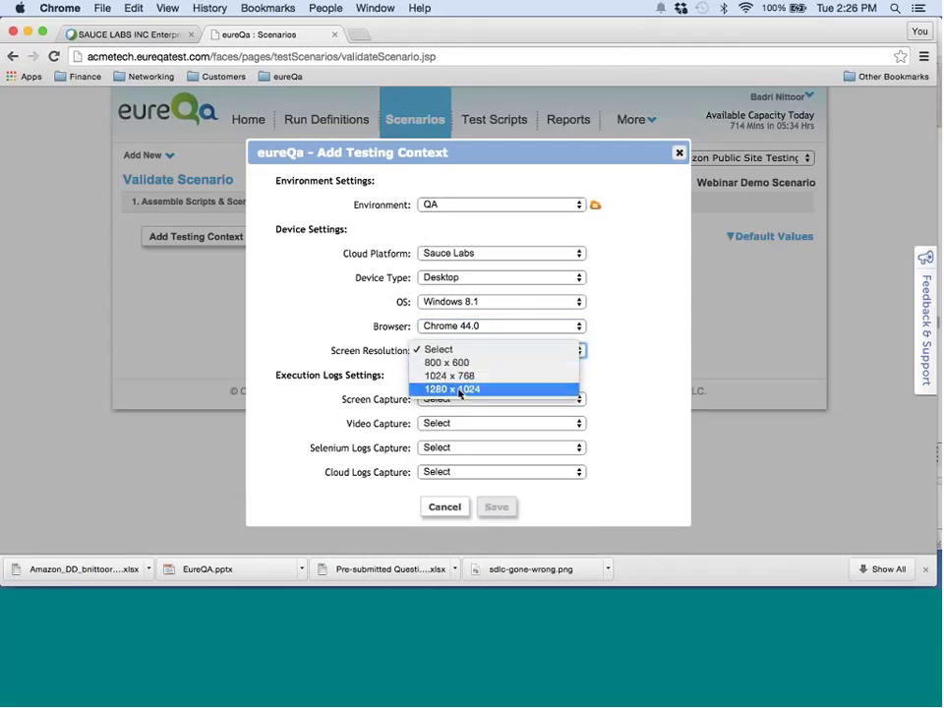
left_click(458, 388)
left_click(456, 400)
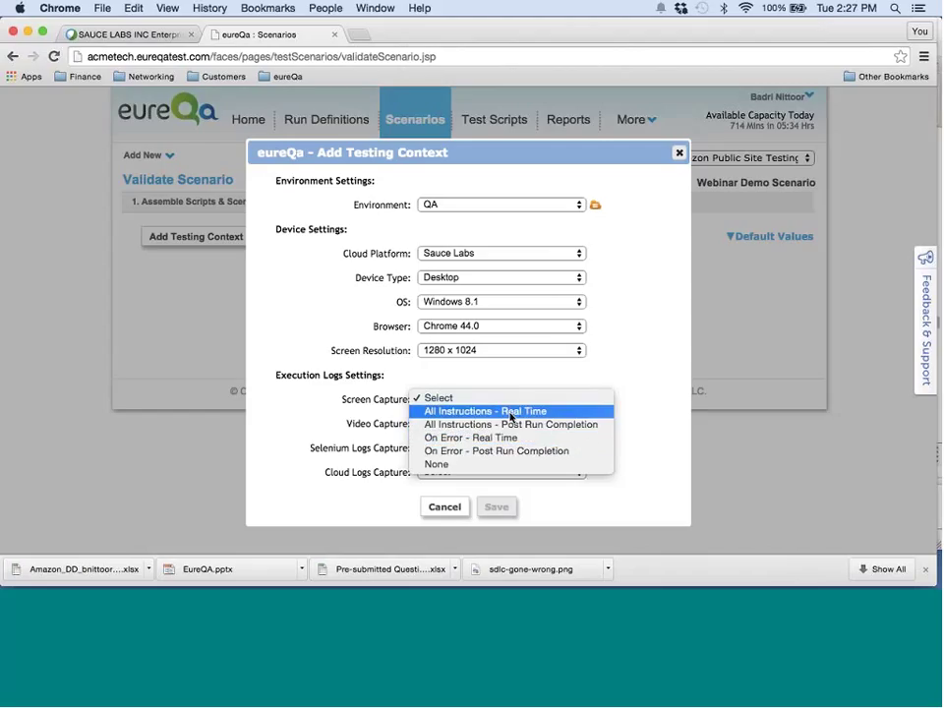
left_click(511, 413)
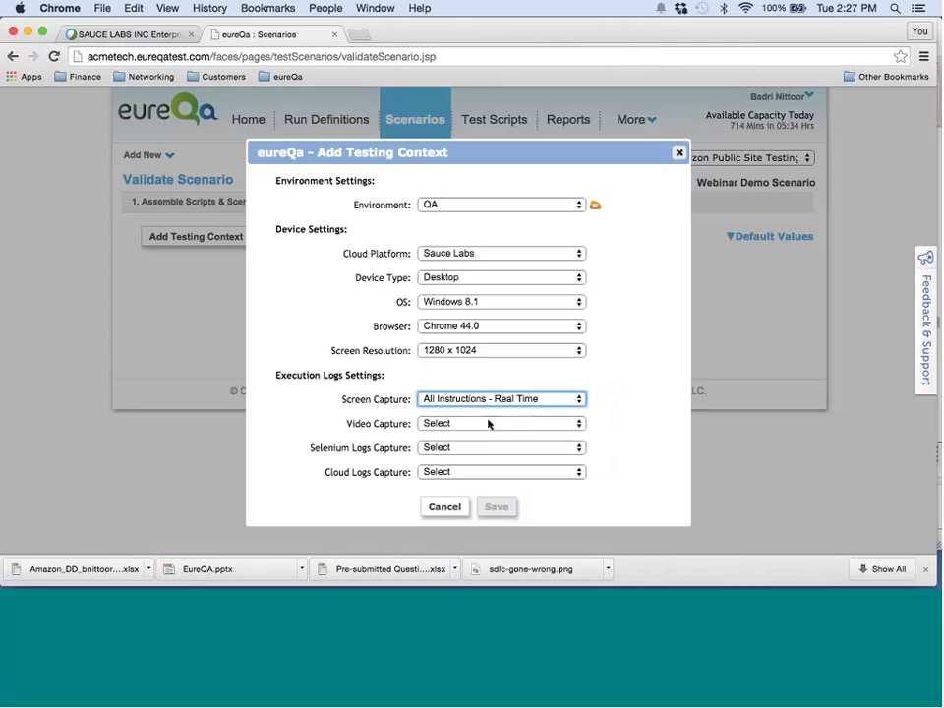
left_click(487, 423)
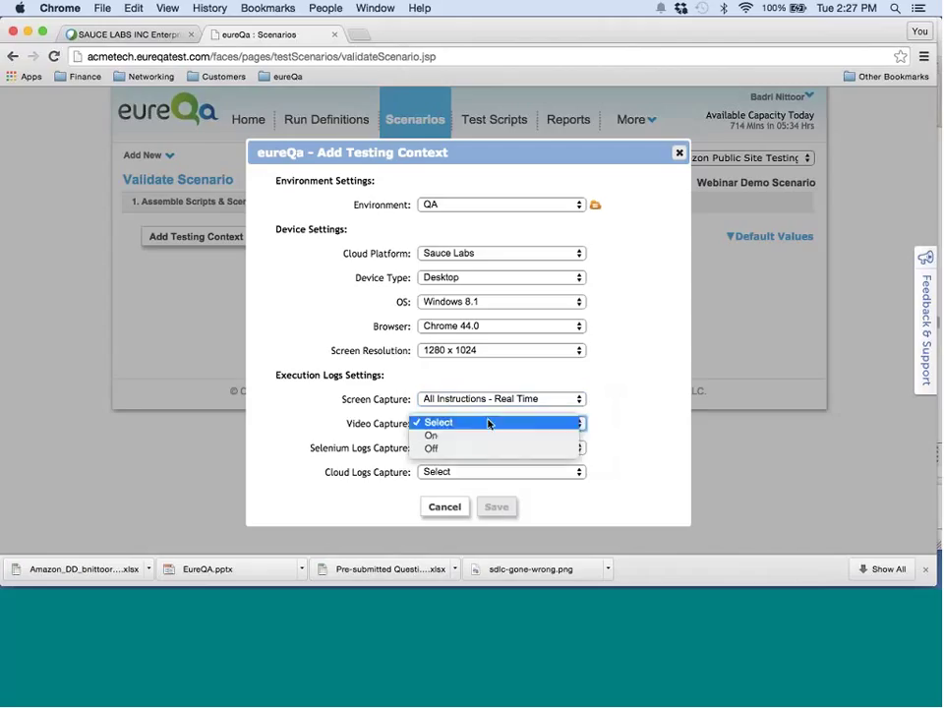
key("Escape")
left_click(478, 435)
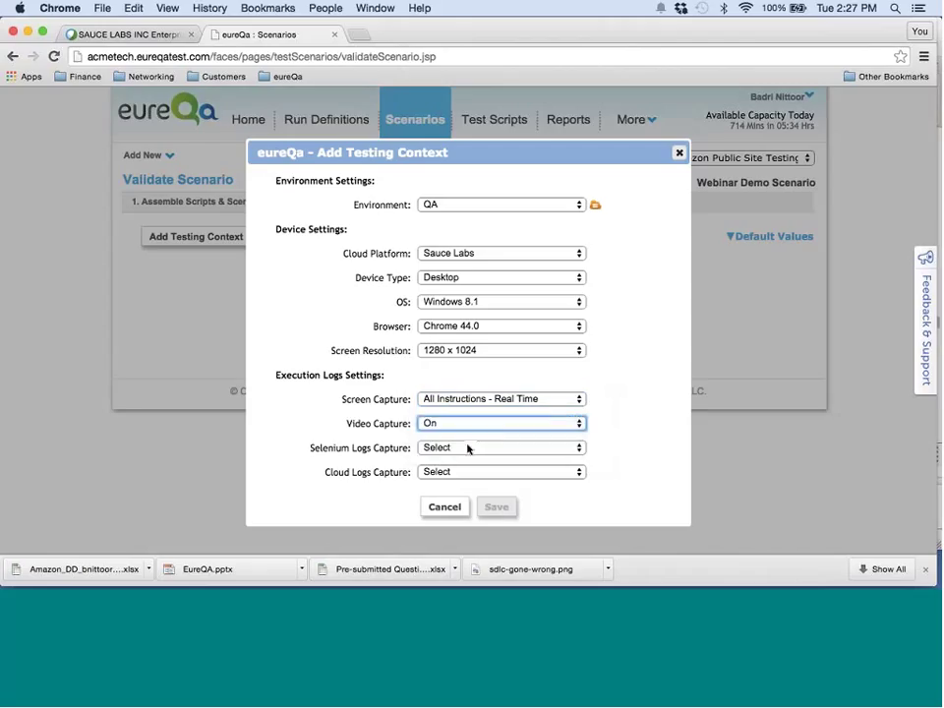
left_click(467, 450)
left_click(455, 462)
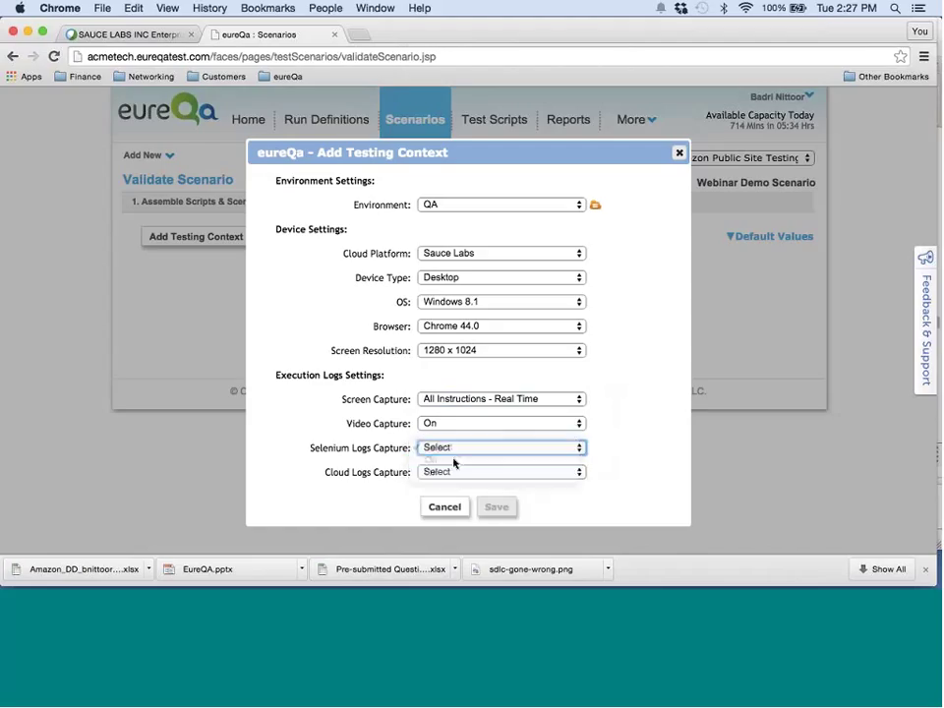
left_click(454, 473)
left_click(448, 485)
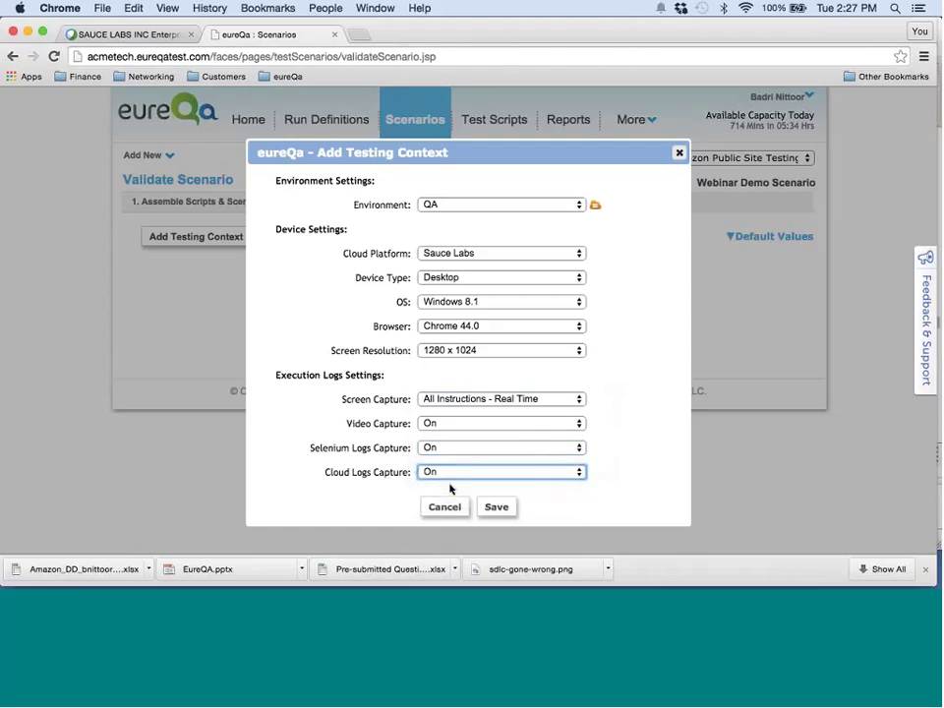
left_click(498, 508)
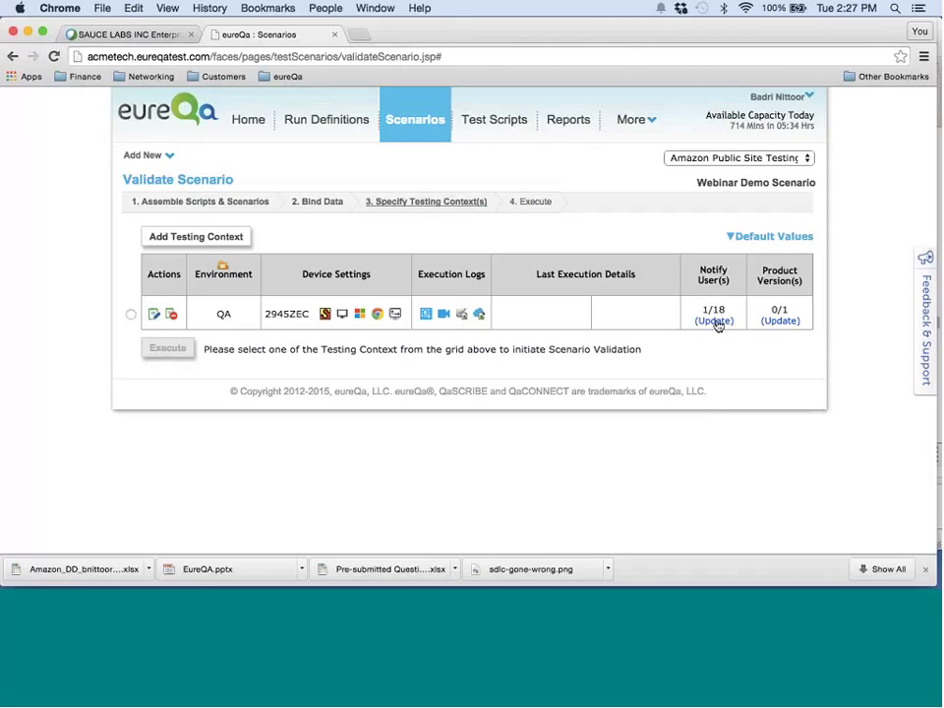
- Add a second user to the QA context's notifications and select that context for the run
left_click(718, 326)
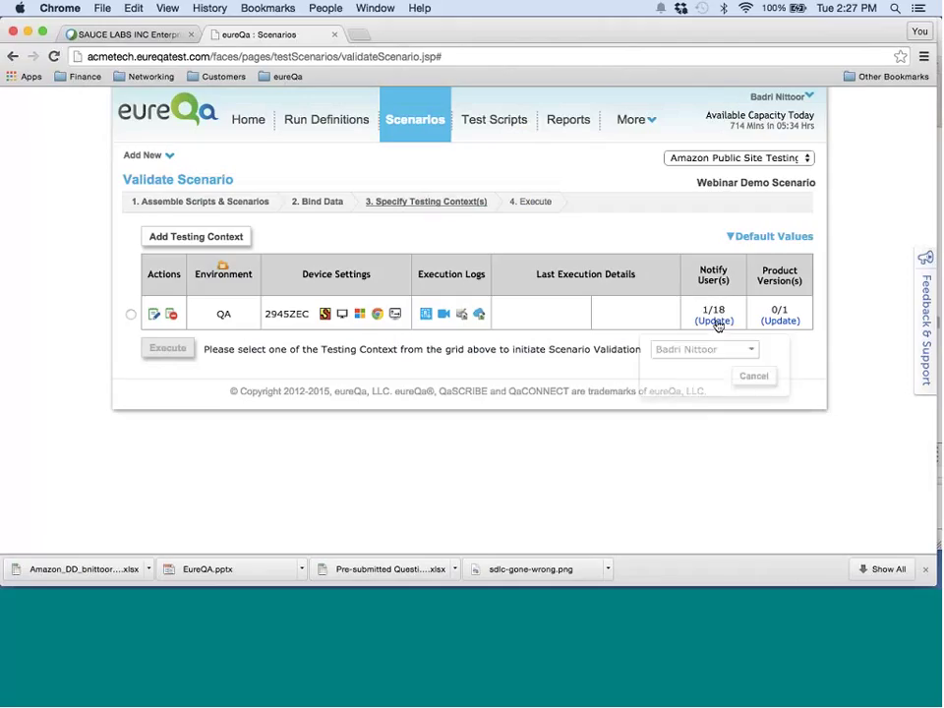
left_click(754, 350)
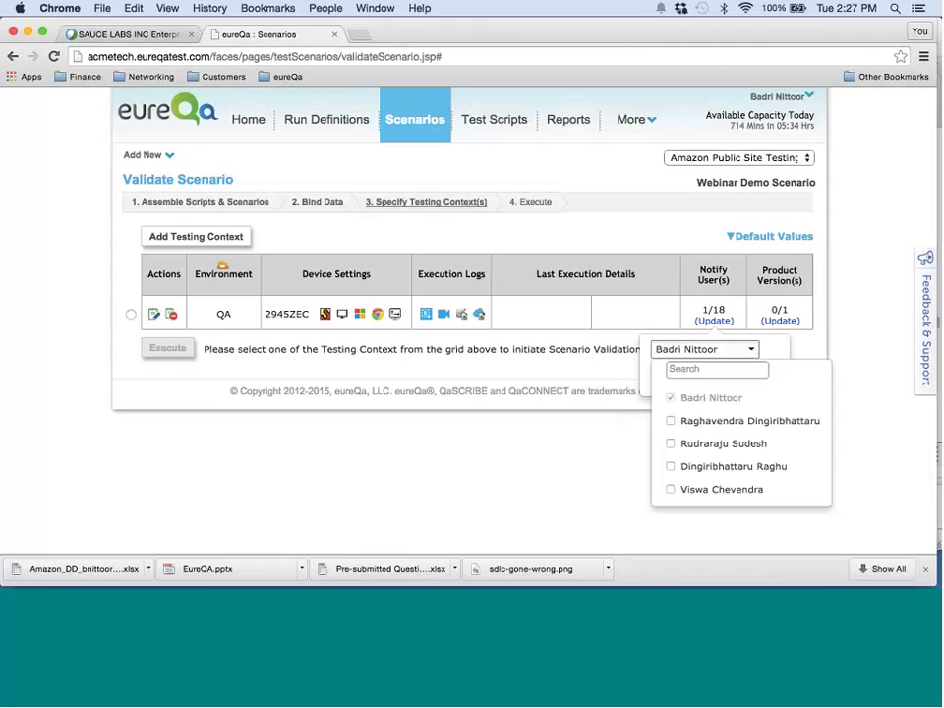
left_click(671, 421)
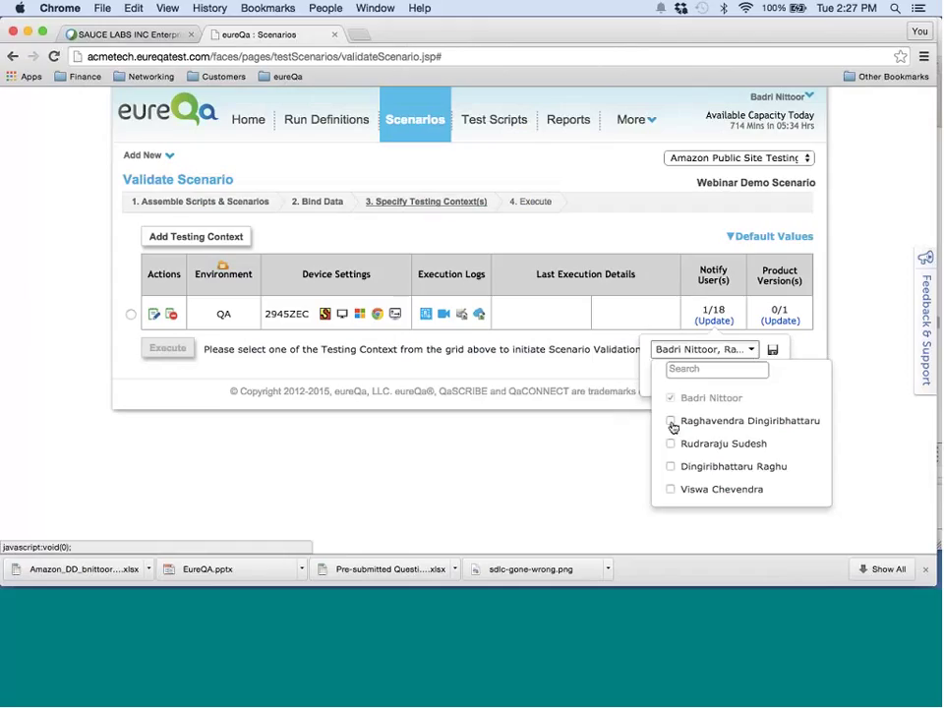
left_click(772, 351)
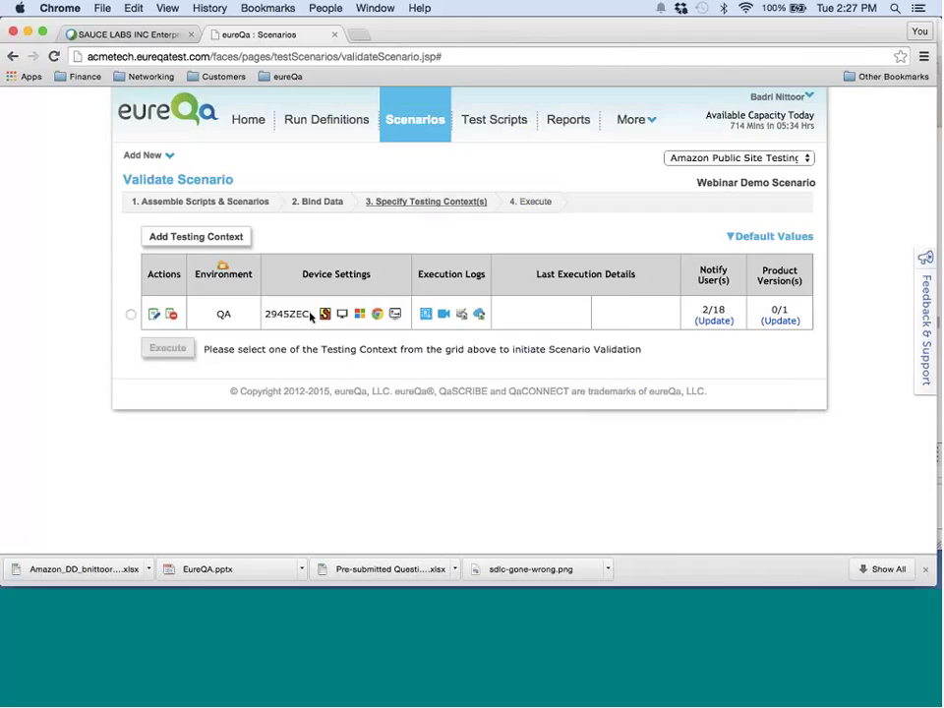
left_click(131, 315)
- Execute Webinar Demo Scenario and follow the SearchBookProduct command results
left_click(166, 347)
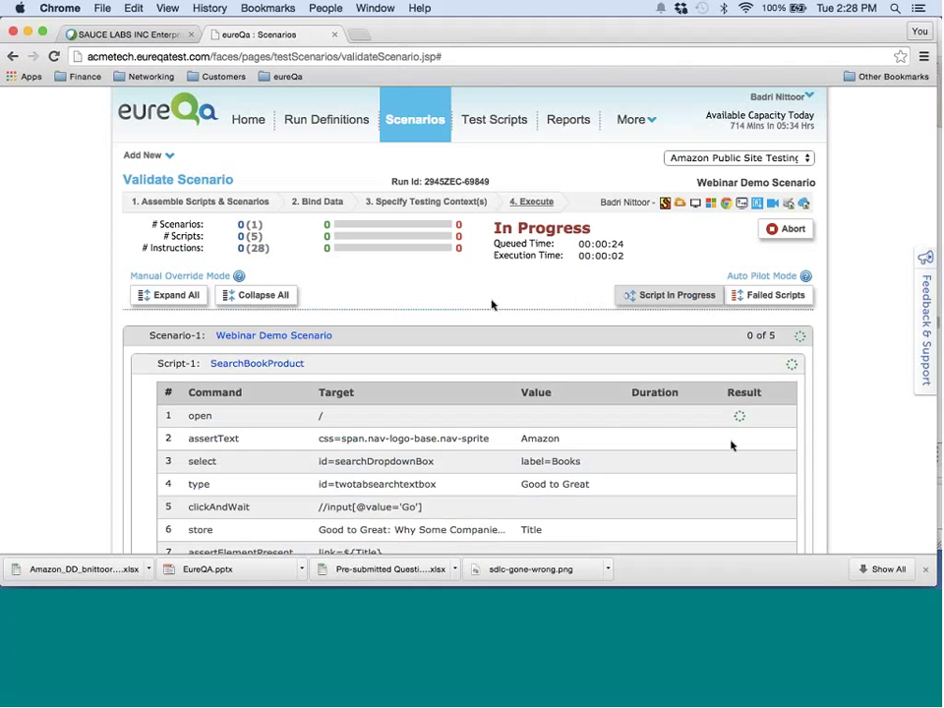
scroll(731, 445, "down", 2)
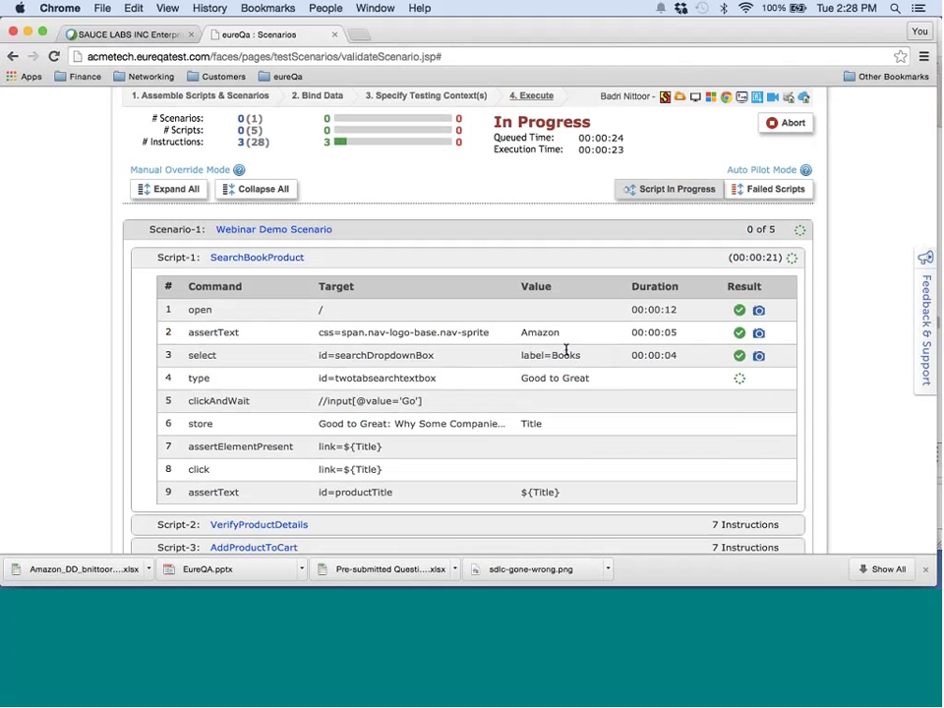
- View the step 3 screenshots of SearchBookProduct and VerifyProductDetails as the run progresses
left_click(759, 358)
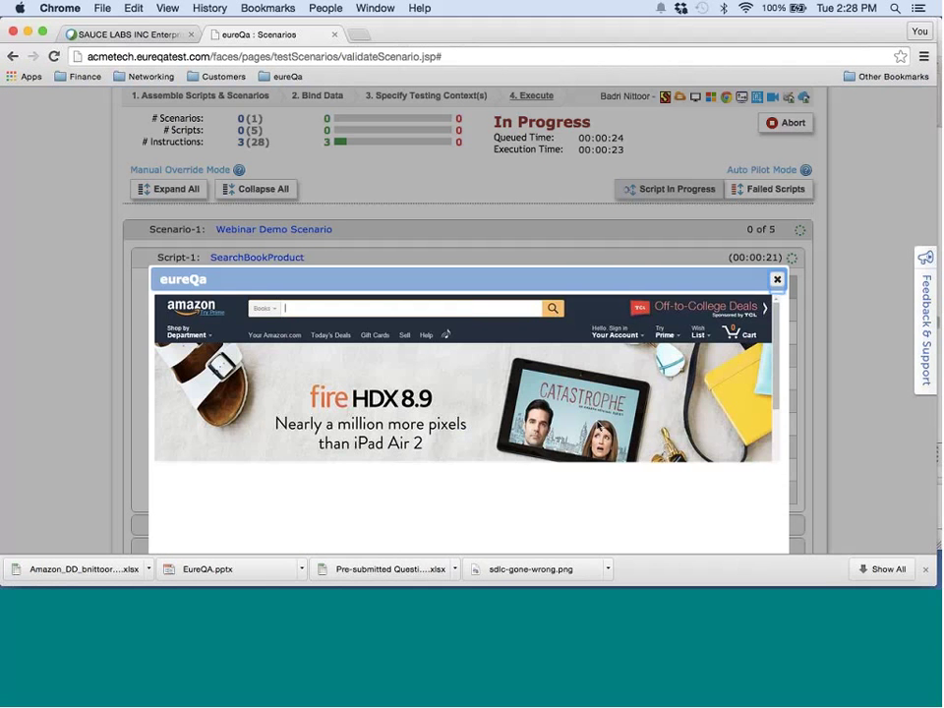
scroll(591, 431, "down", 2)
scroll(591, 430, "down", 3)
scroll(591, 431, "up", 5)
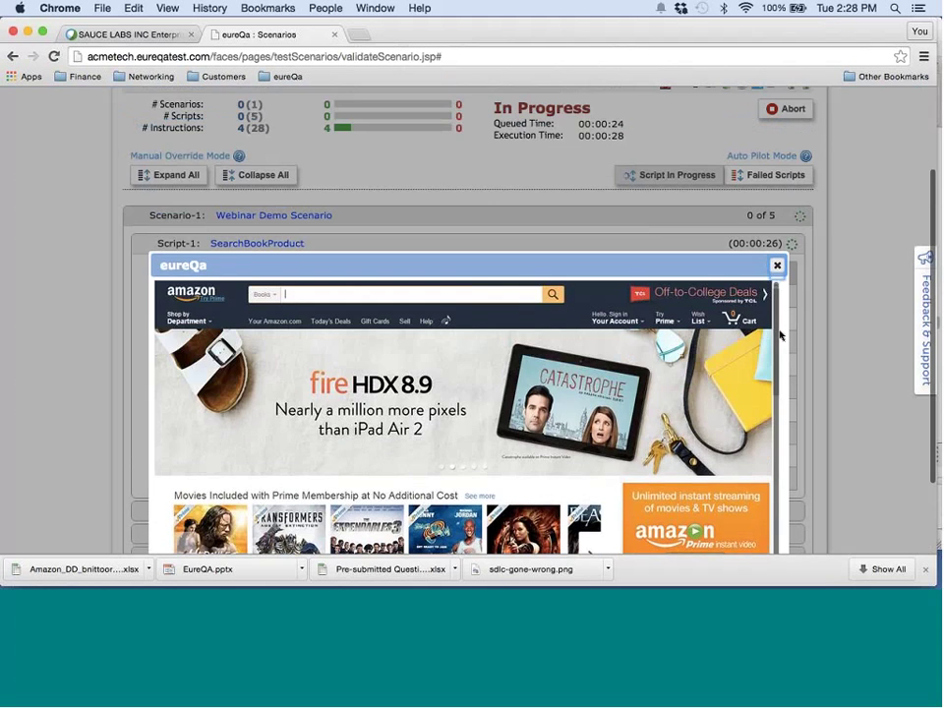
left_click(777, 265)
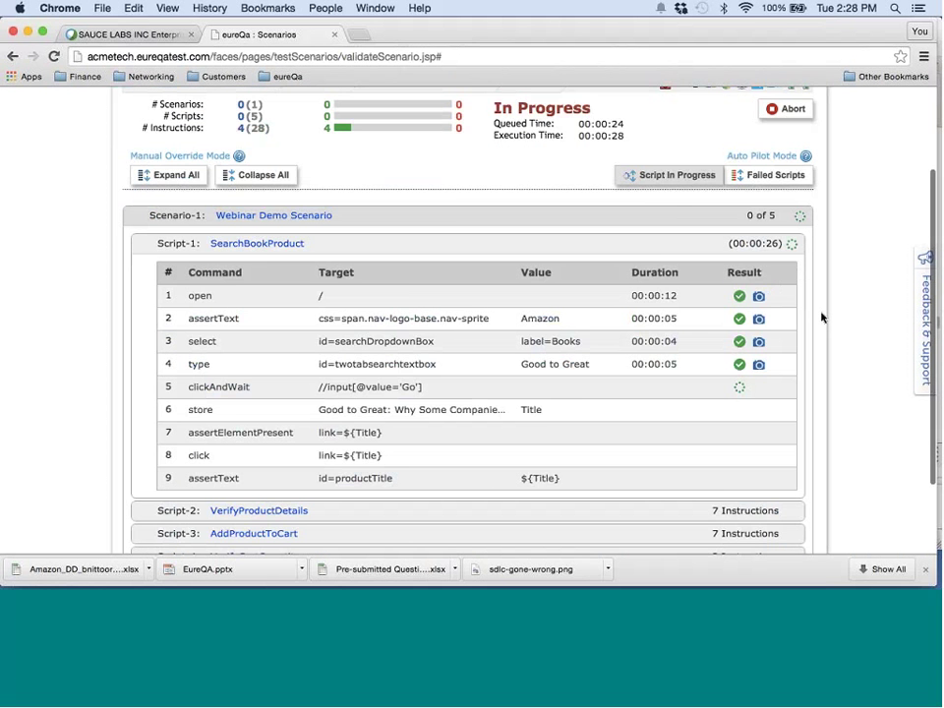
scroll(822, 317, "down", 3)
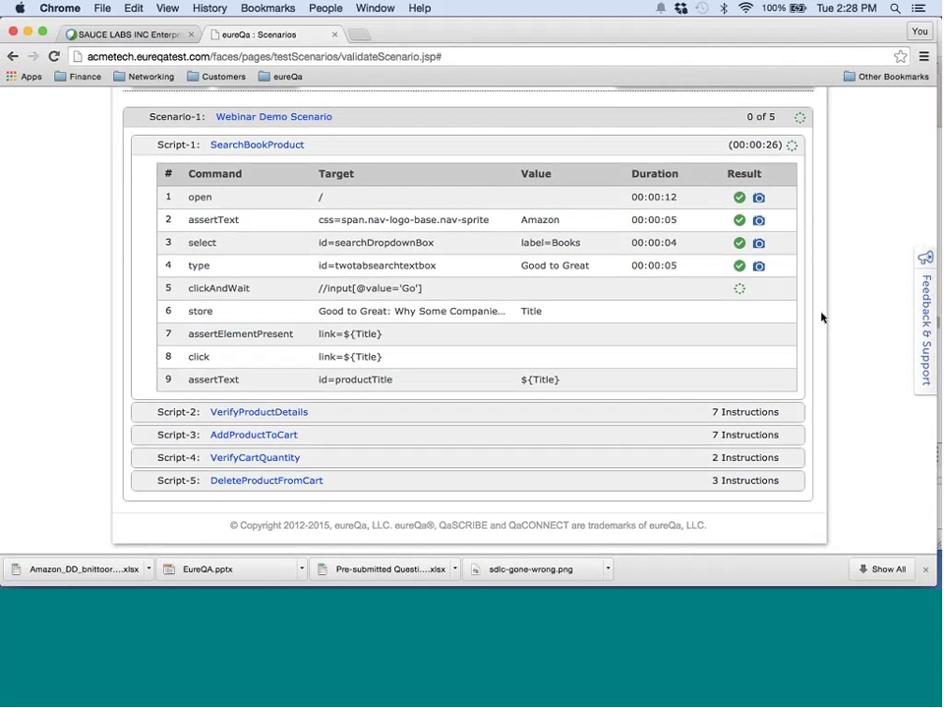
scroll(822, 317, "up", 5)
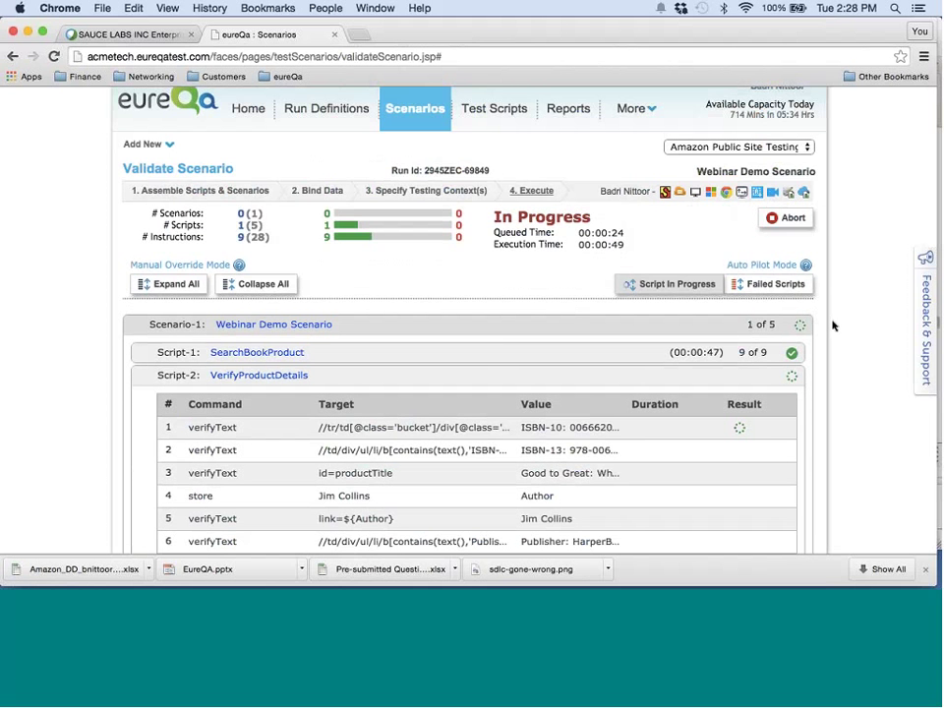
scroll(832, 326, "down", 3)
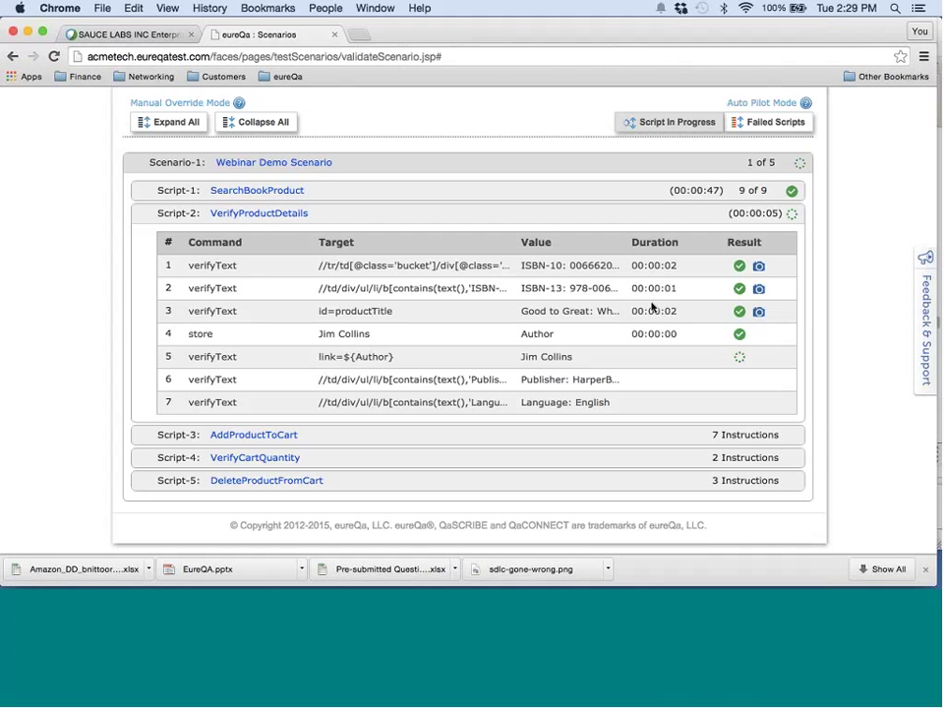
left_click(758, 311)
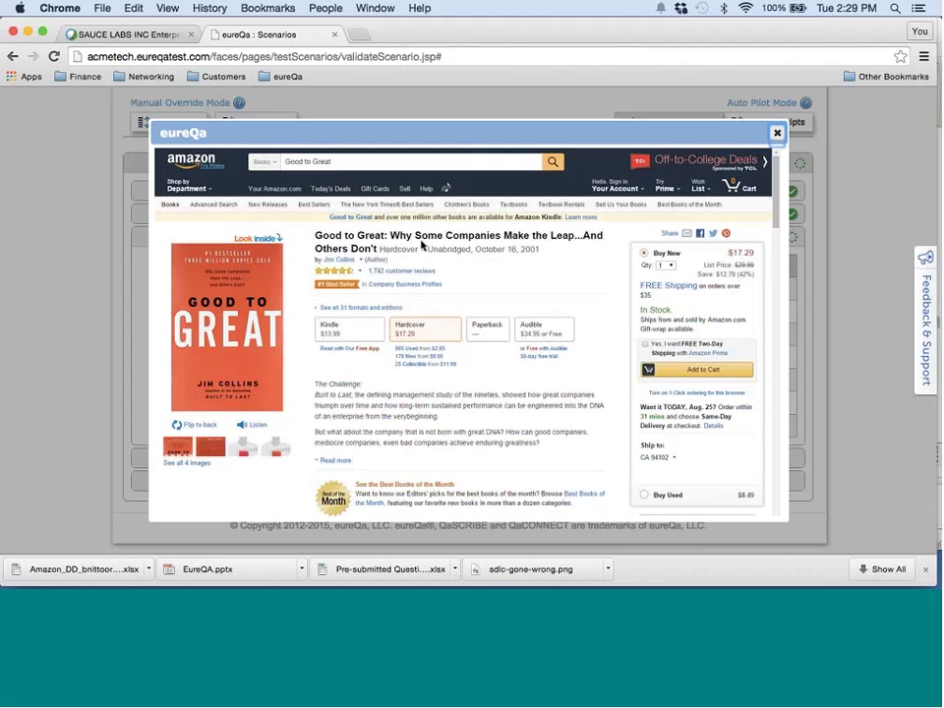
left_click(777, 135)
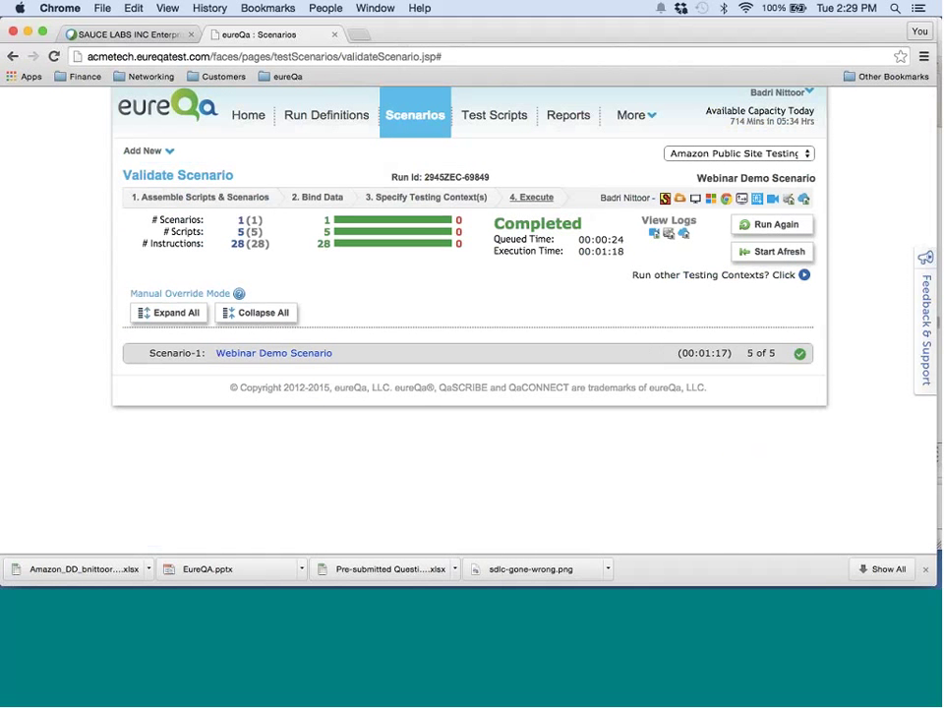
- Expand the completed scenario and review the VerifyProductDetails and SearchBookProduct command results
mouse_move(403, 243)
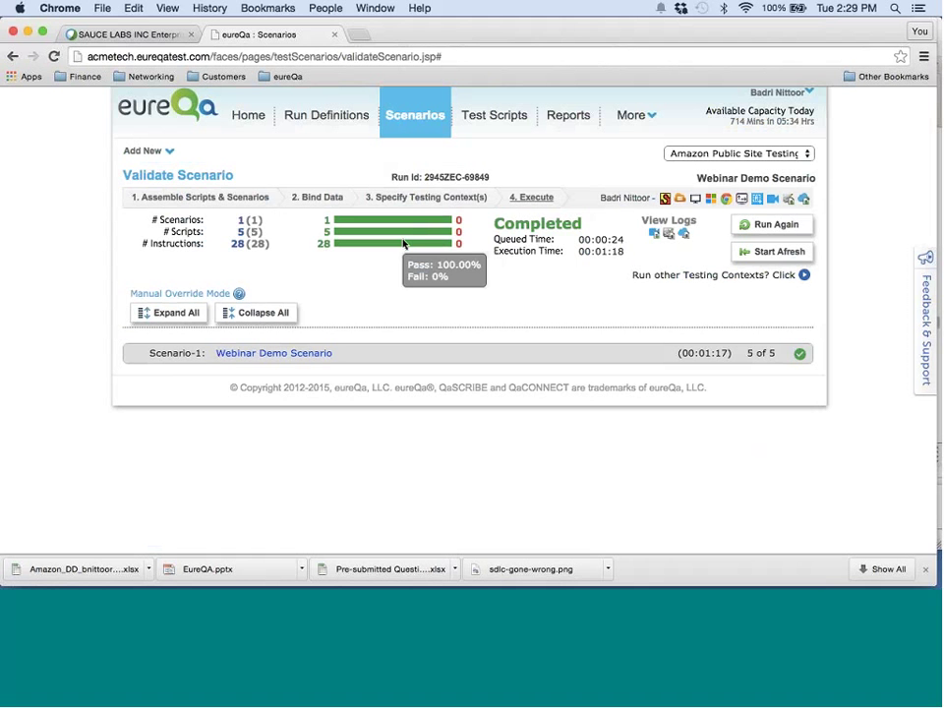
left_click(460, 354)
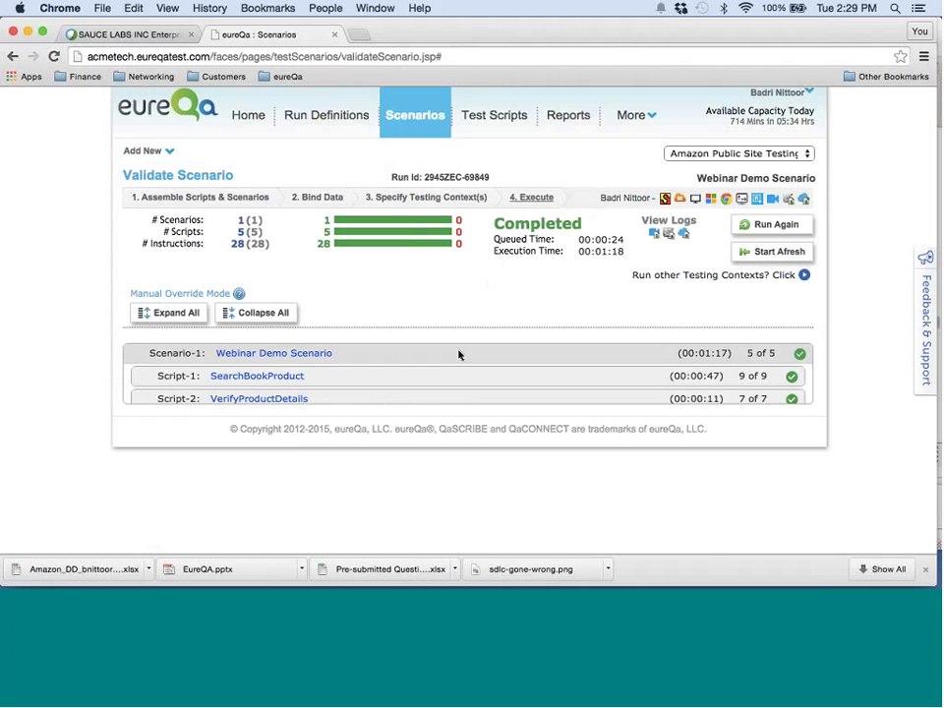
left_click(527, 404)
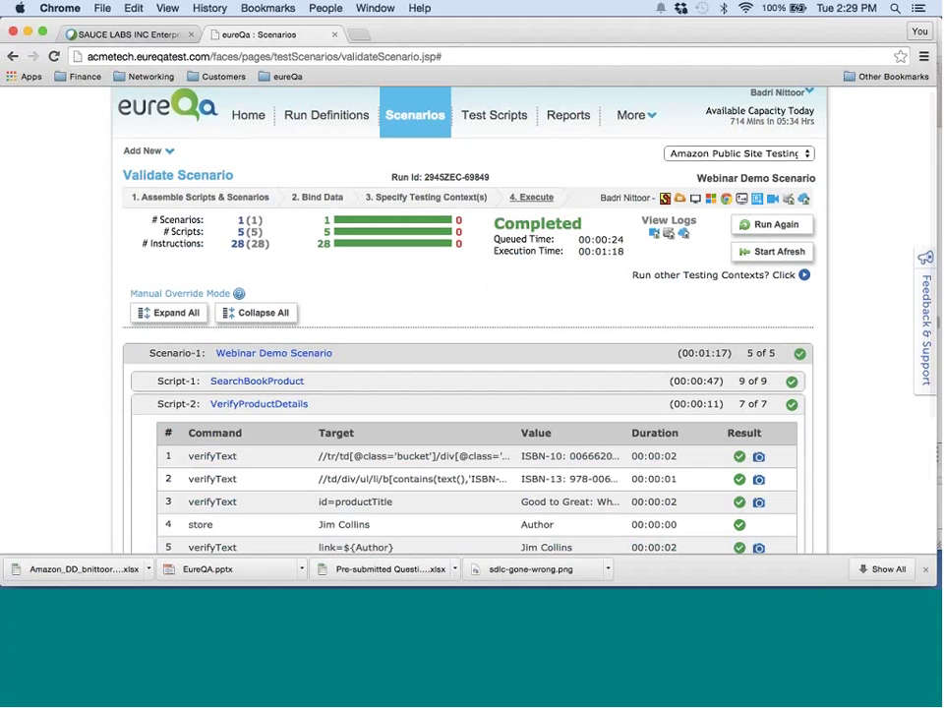
scroll(598, 450, "down", 2)
scroll(598, 449, "down", 3)
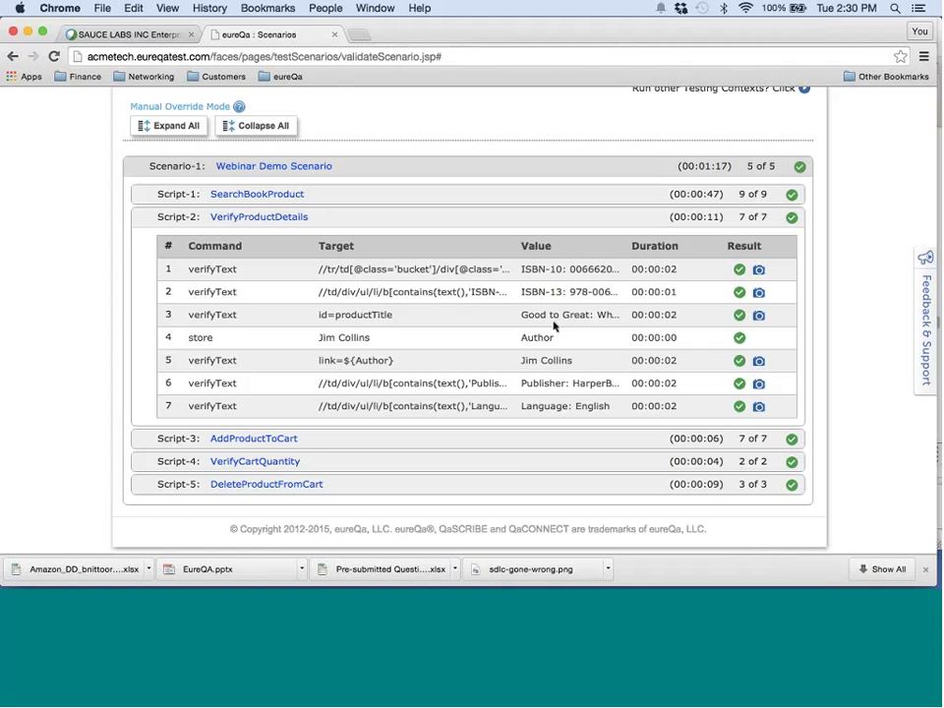
left_click(257, 194)
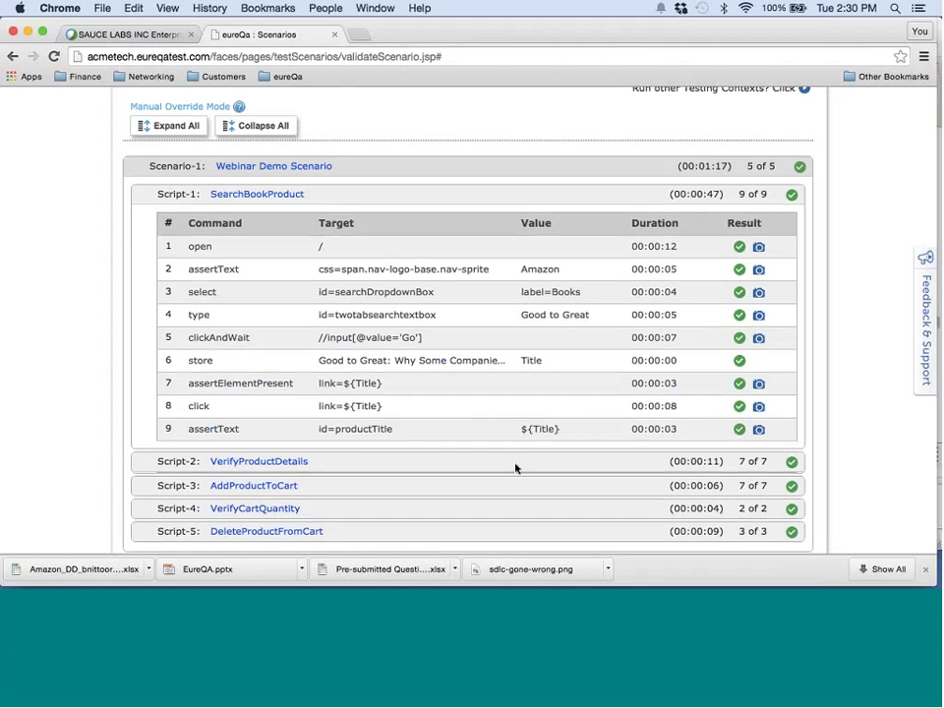
left_click(516, 464)
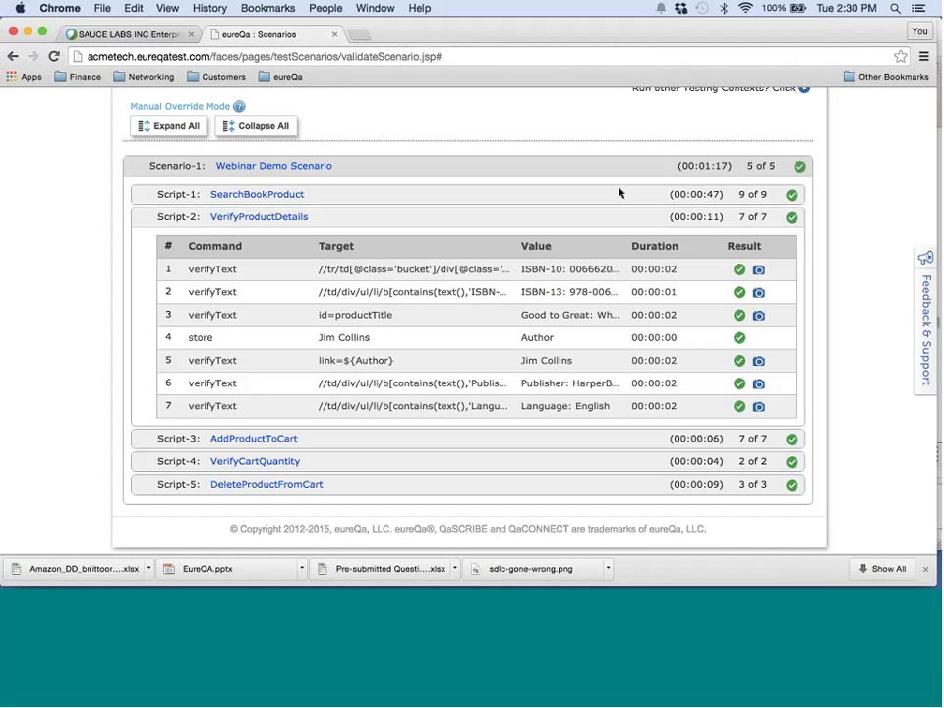
- Review the Expanded Book Data Definition data file, then return to the Test Scripts list
scroll(625, 120, "up", 5)
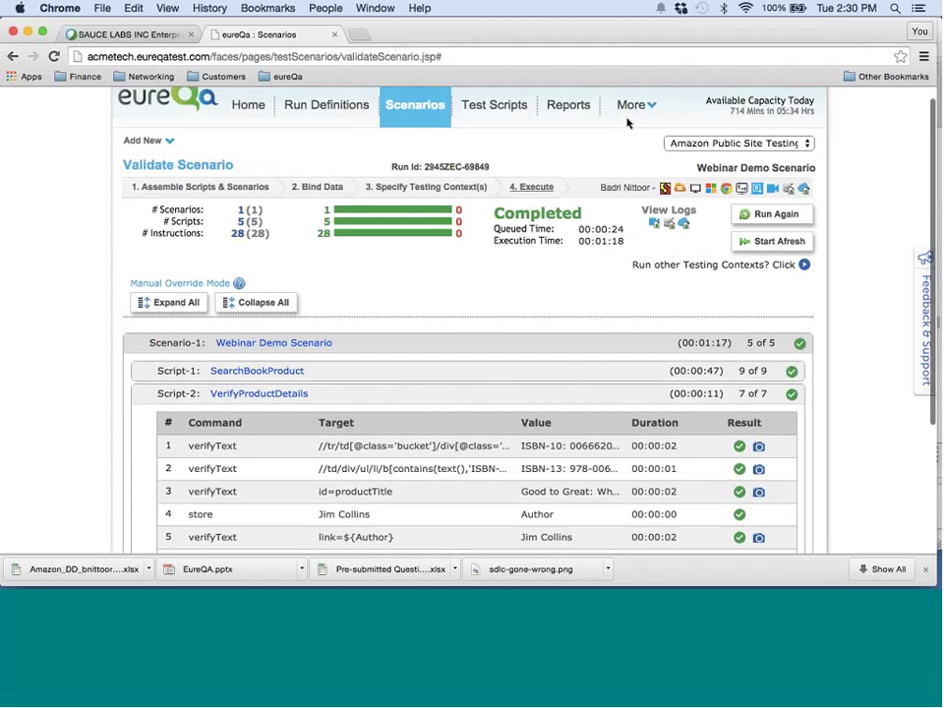
left_click(625, 120)
left_click(641, 256)
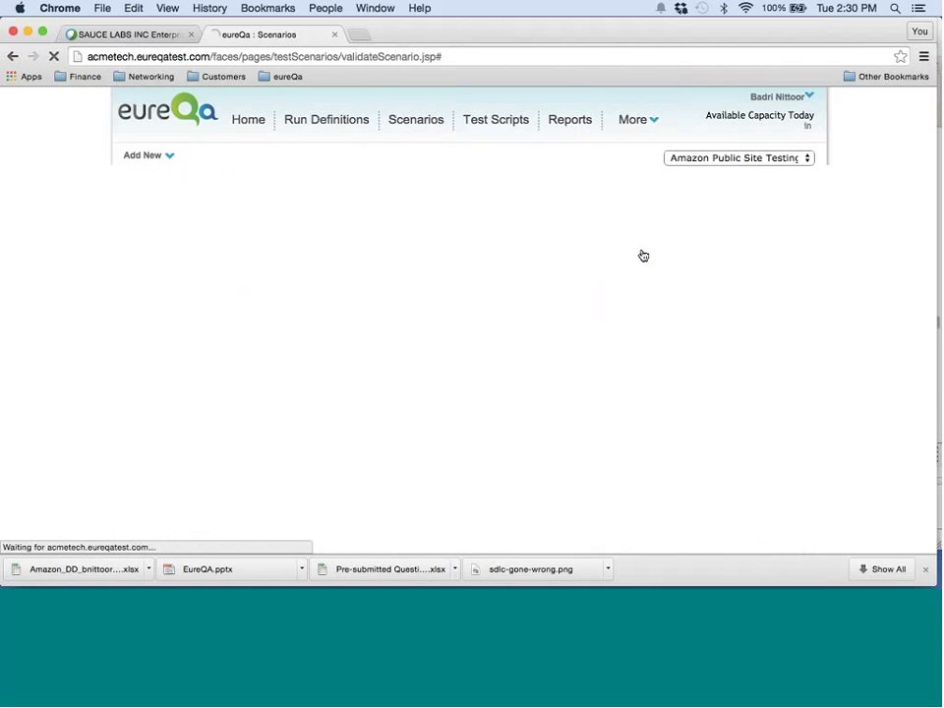
left_click(294, 340)
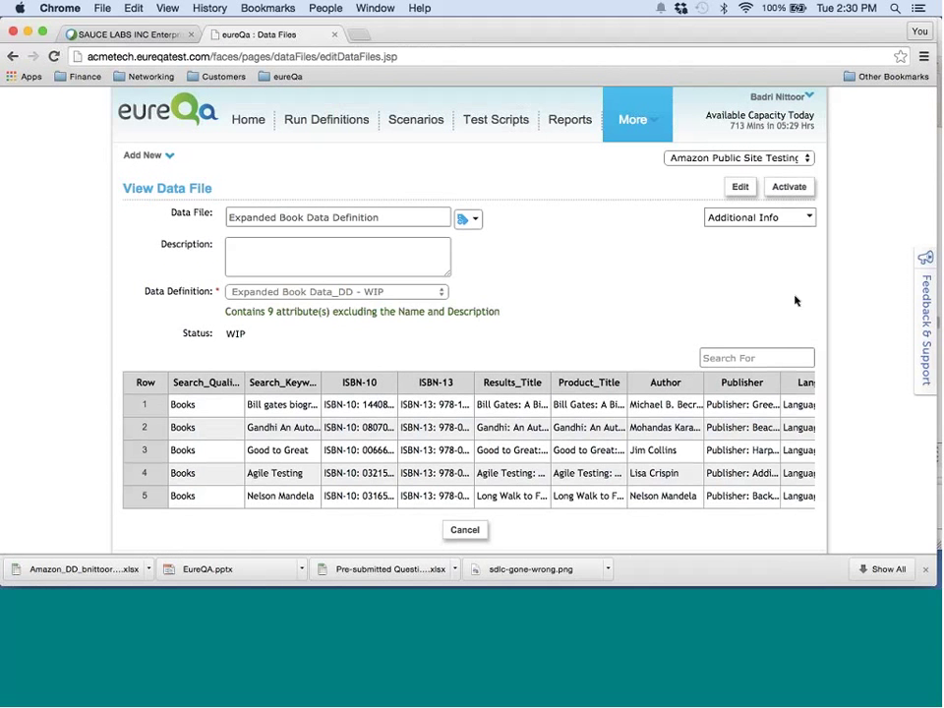
scroll(217, 382, "down", 1)
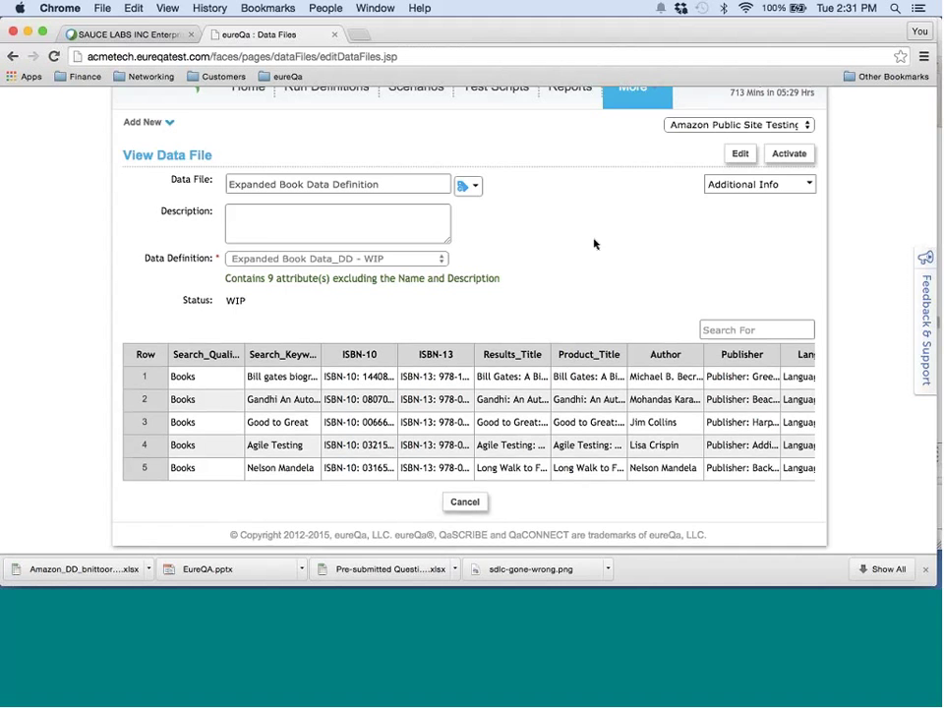
scroll(505, 131, "up", 1)
left_click(505, 128)
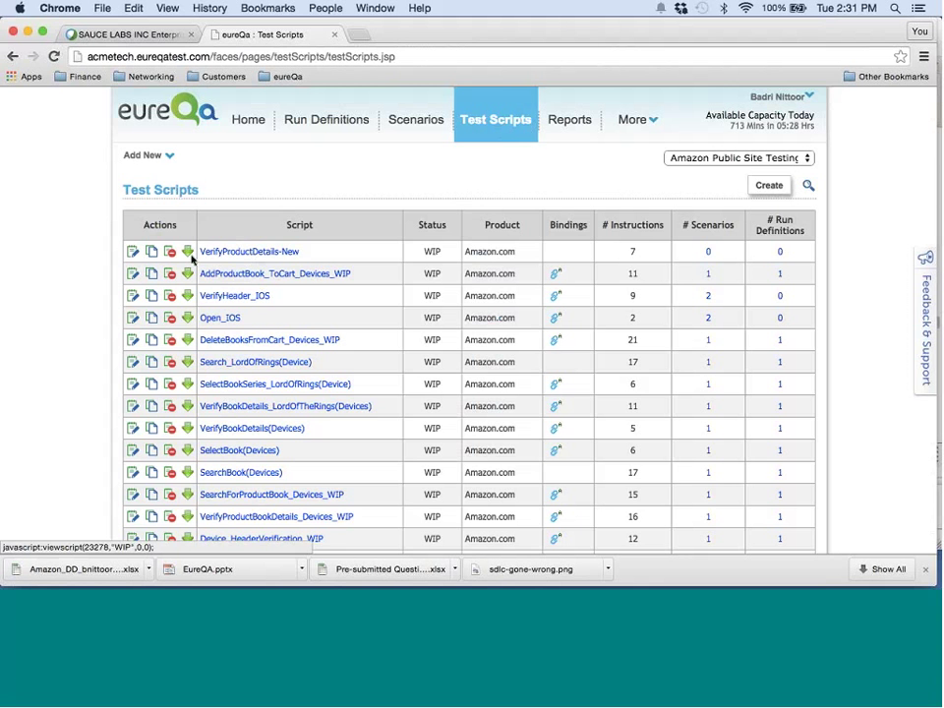
- Attach the Expanded Book Data_DD data definition to the VerifyProductDetails-New script
left_click(132, 252)
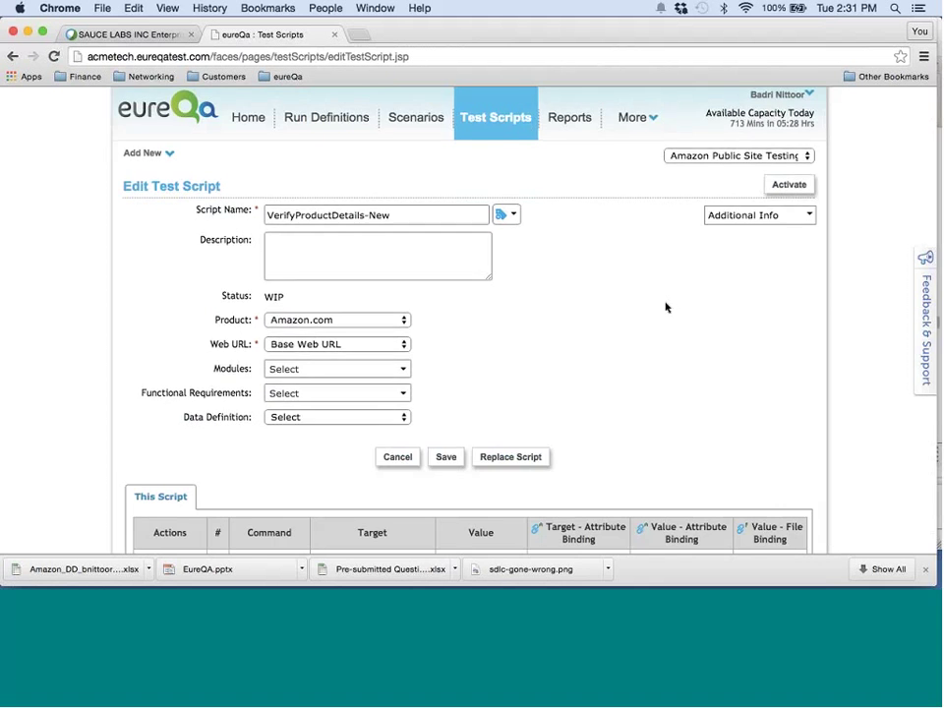
scroll(666, 308, "down", 4)
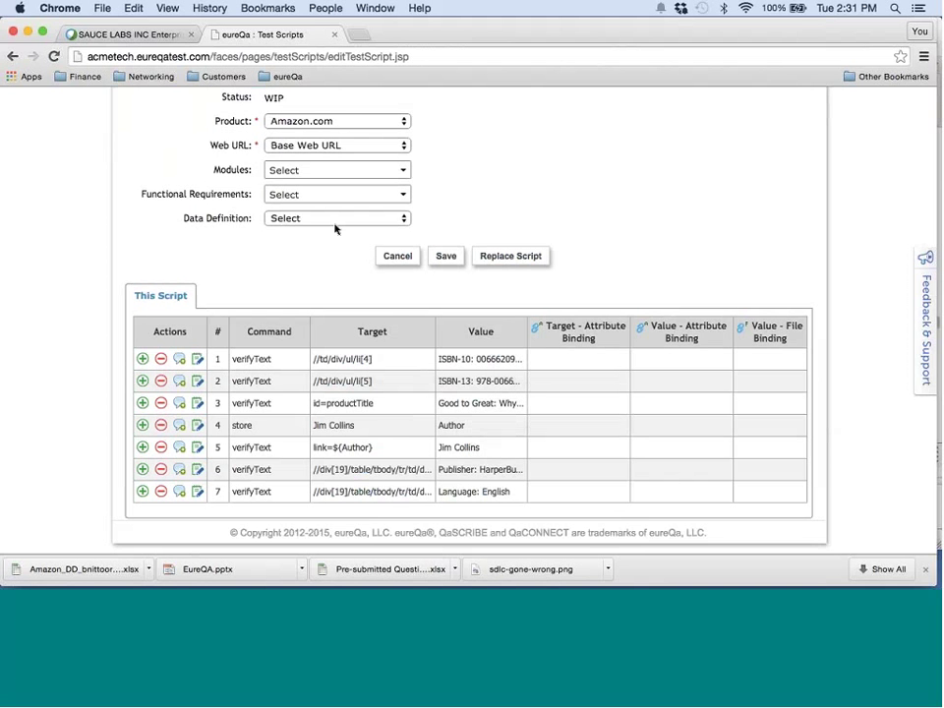
left_click(399, 218)
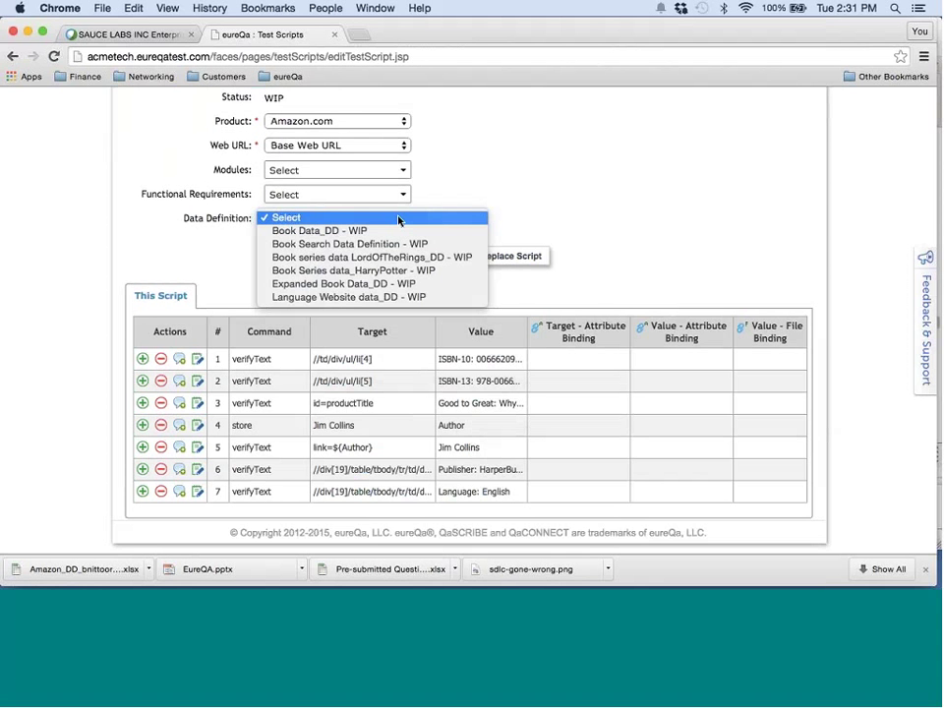
left_click(366, 285)
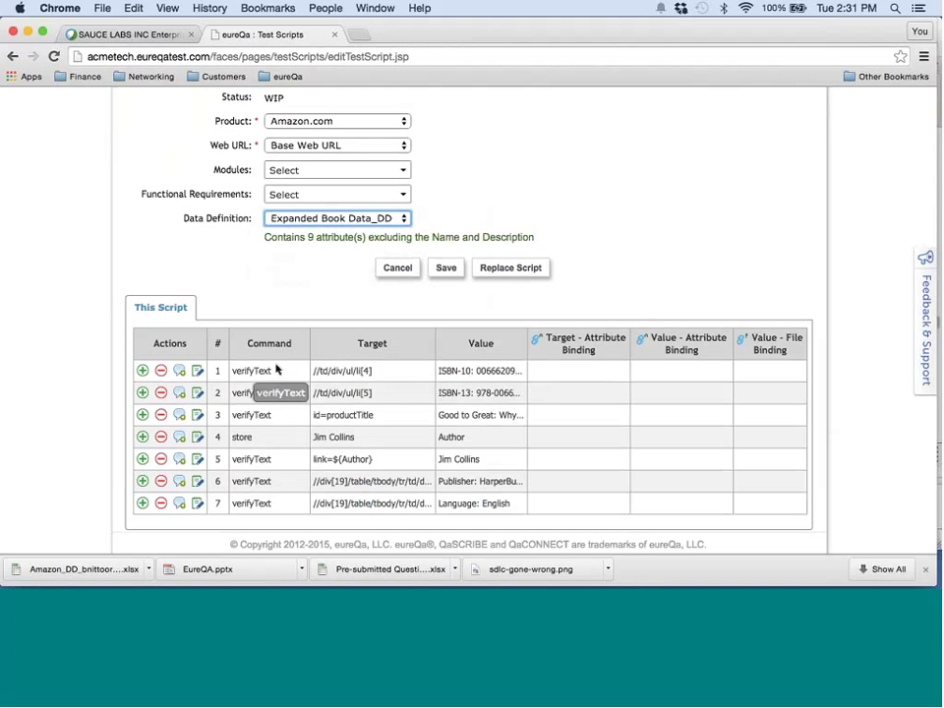
- Bind instruction 1's value to the ISBN-10 attribute and save it
left_click(198, 372)
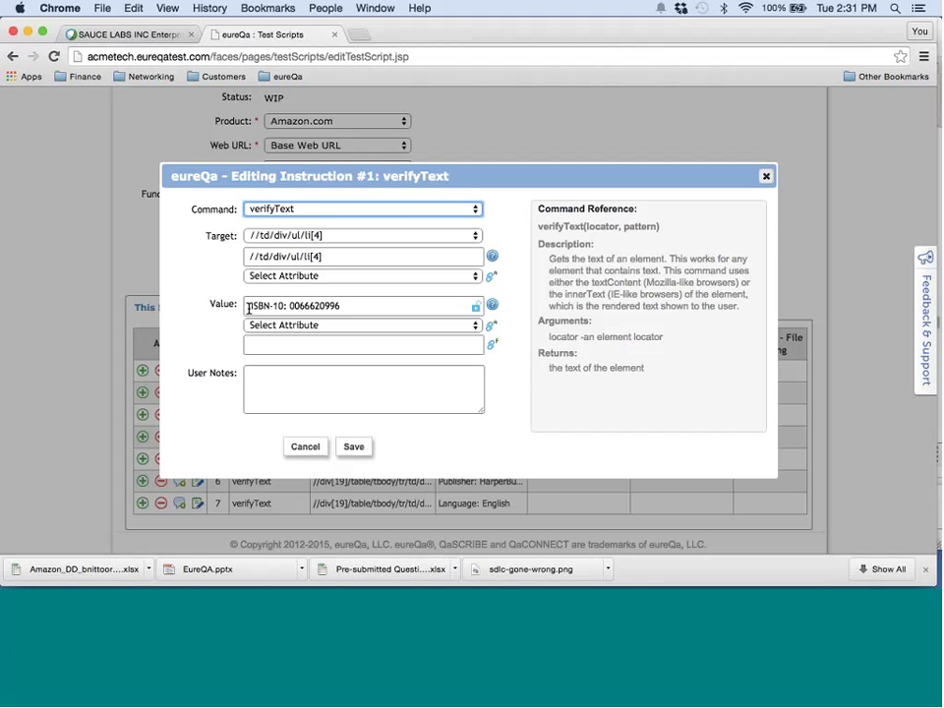
left_click(359, 324)
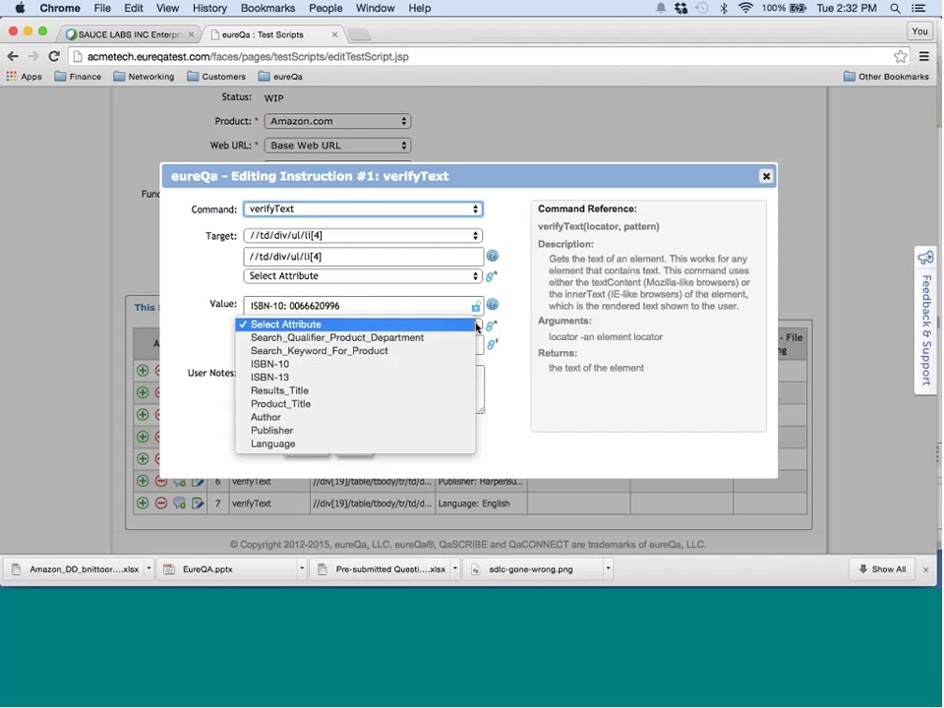
left_click(437, 365)
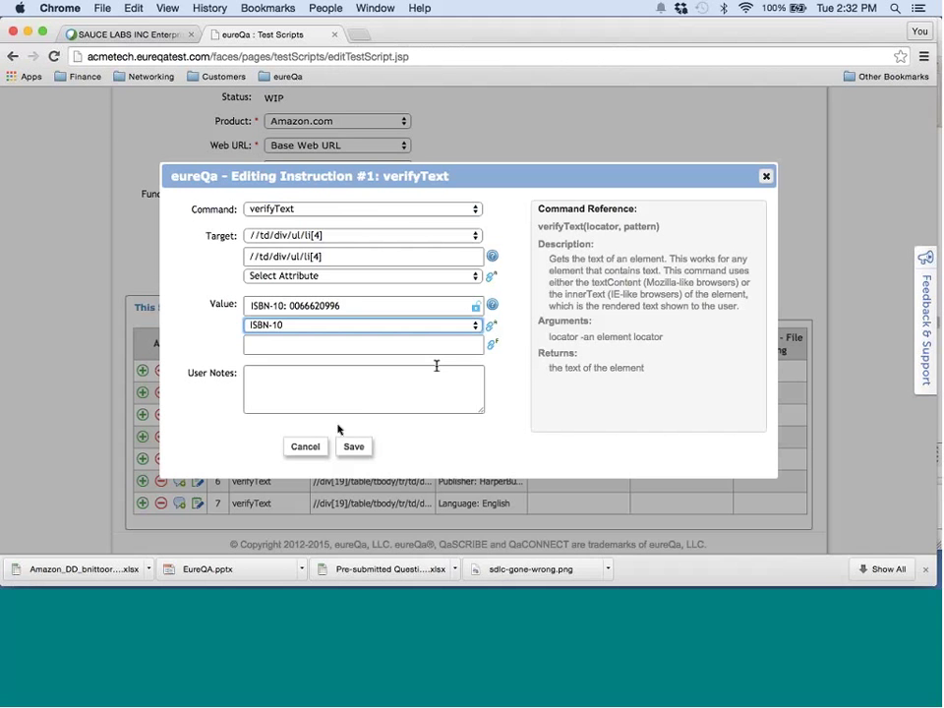
left_click(354, 448)
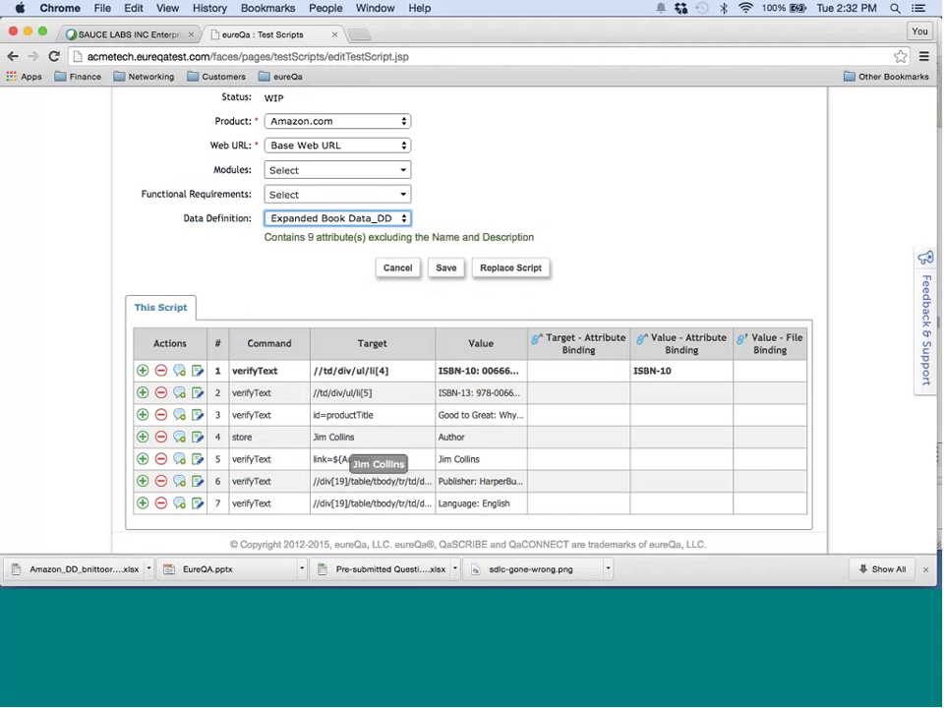
- Bind instruction 2's value to the ISBN-13 attribute
left_click(198, 395)
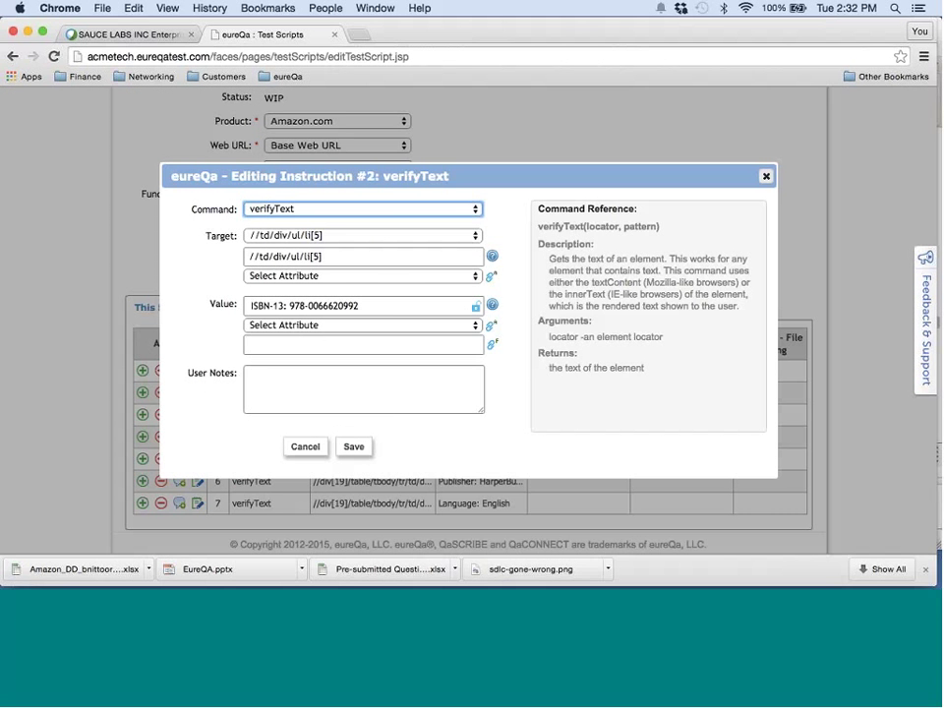
left_click(410, 325)
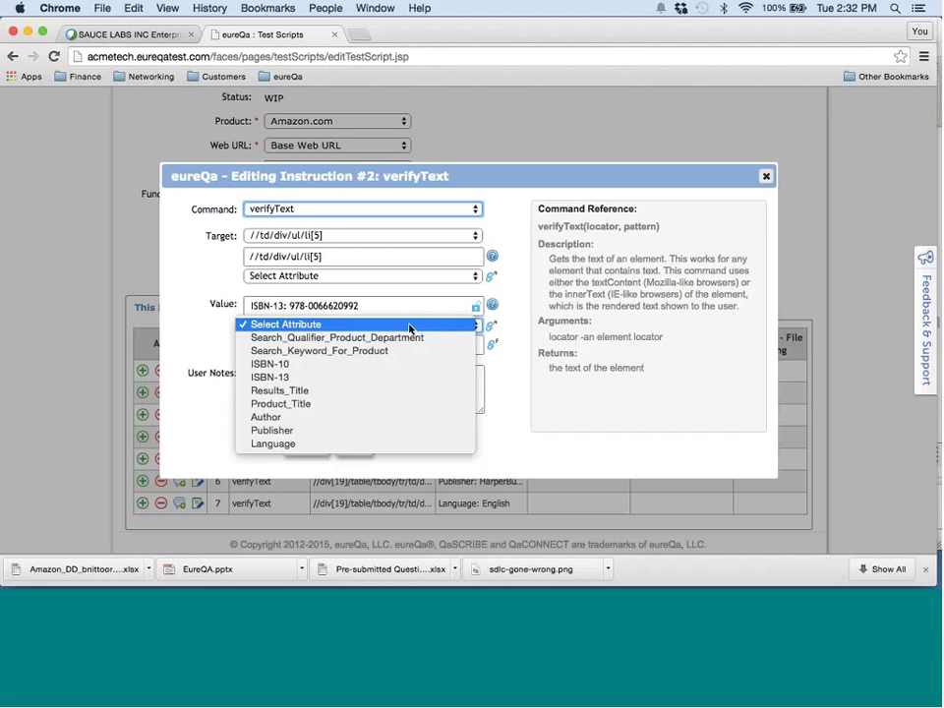
left_click(388, 379)
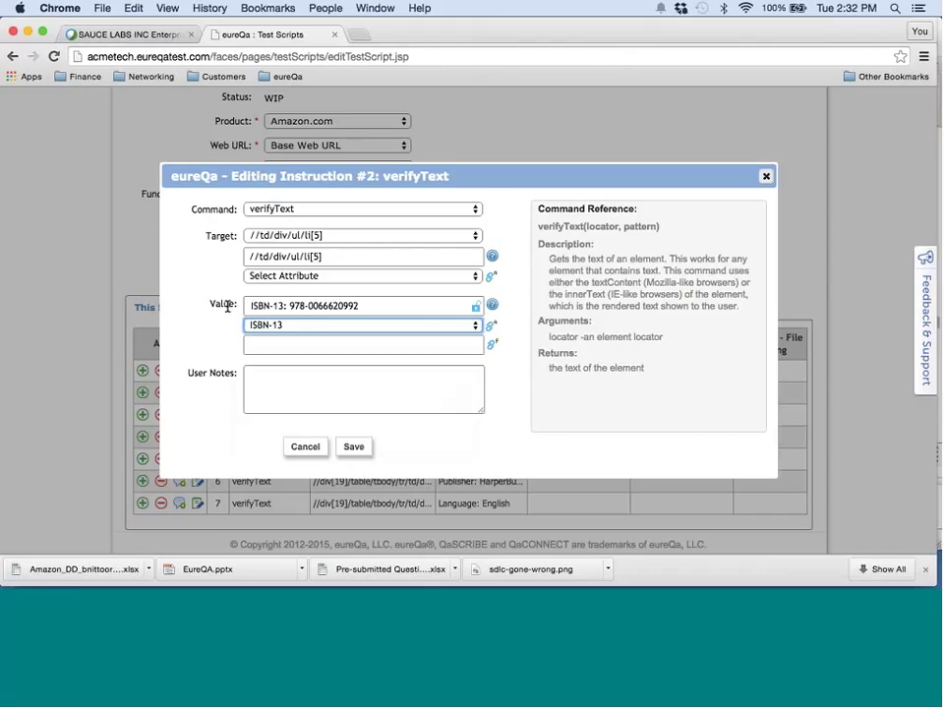
- Keep instruction 2's target as //td/div/ul/li[5], save it, and start editing instruction 3
left_click(477, 236)
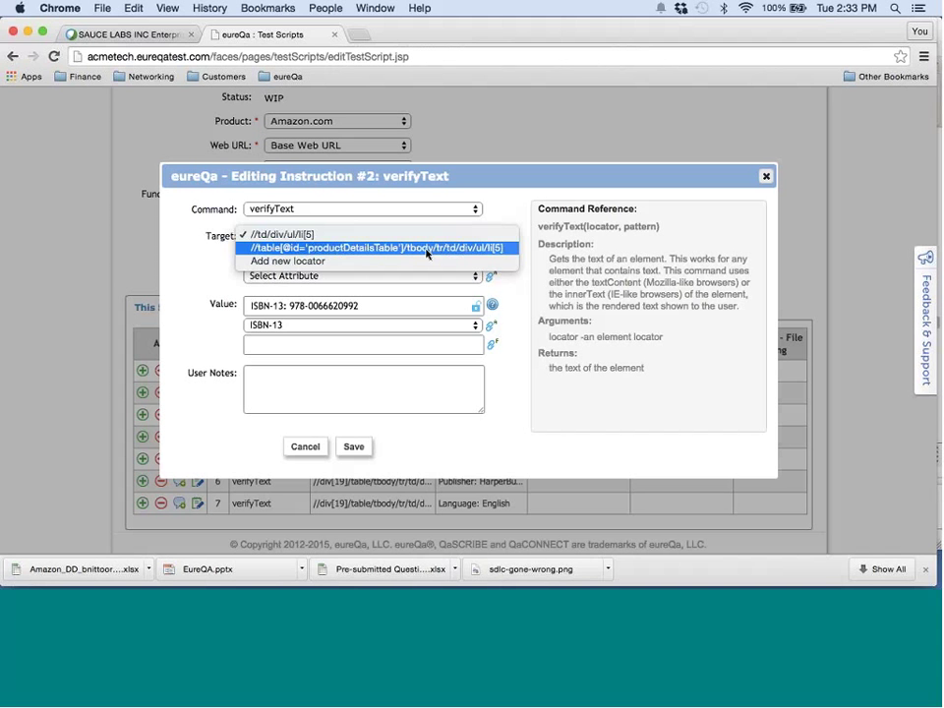
left_click(420, 261)
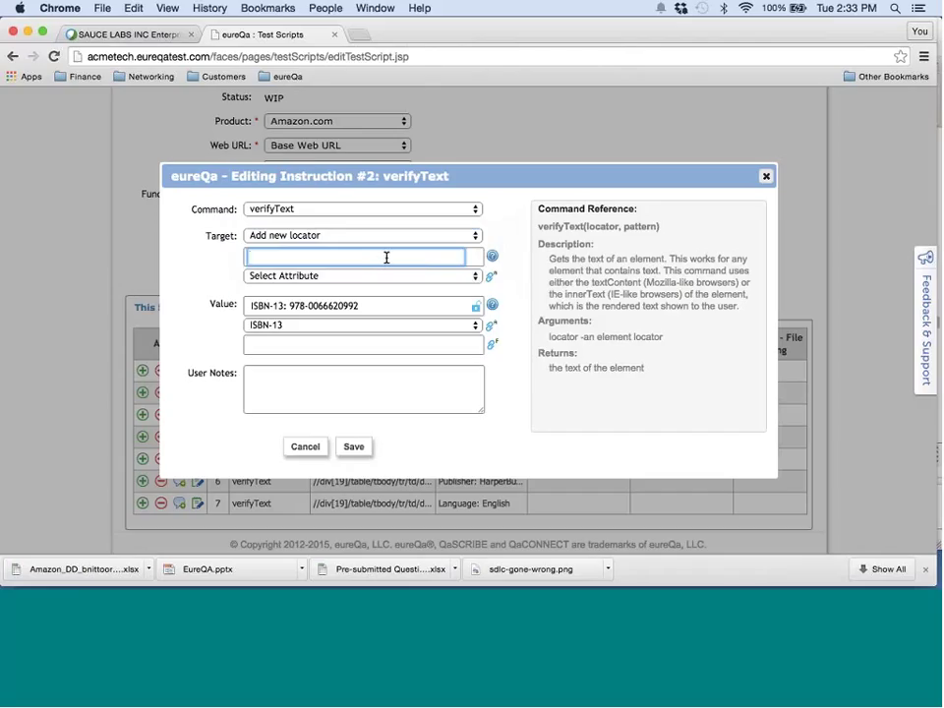
left_click(475, 239)
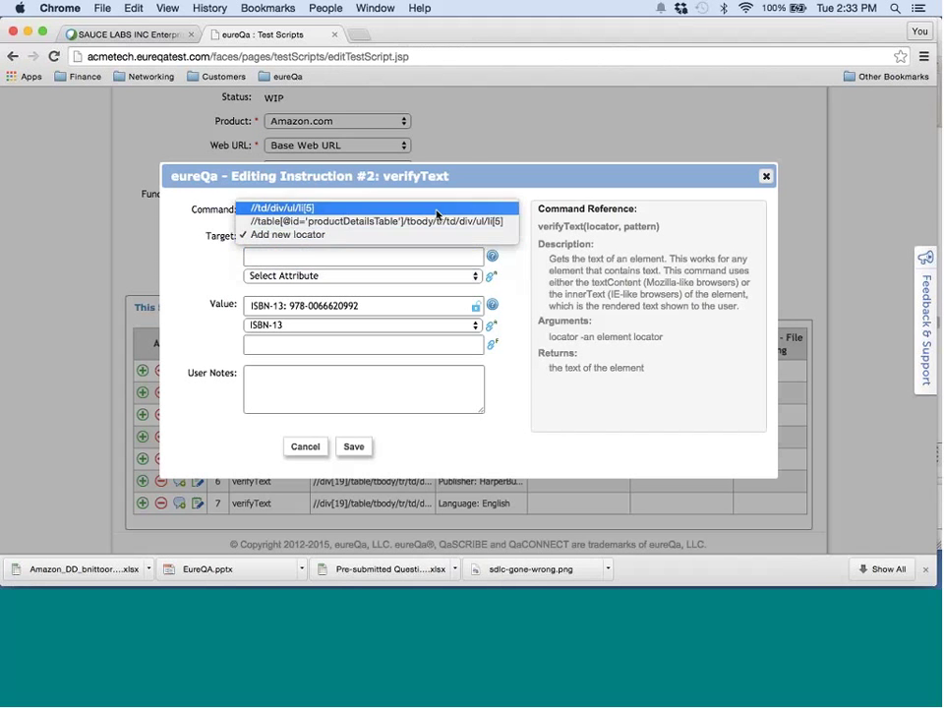
left_click(436, 214)
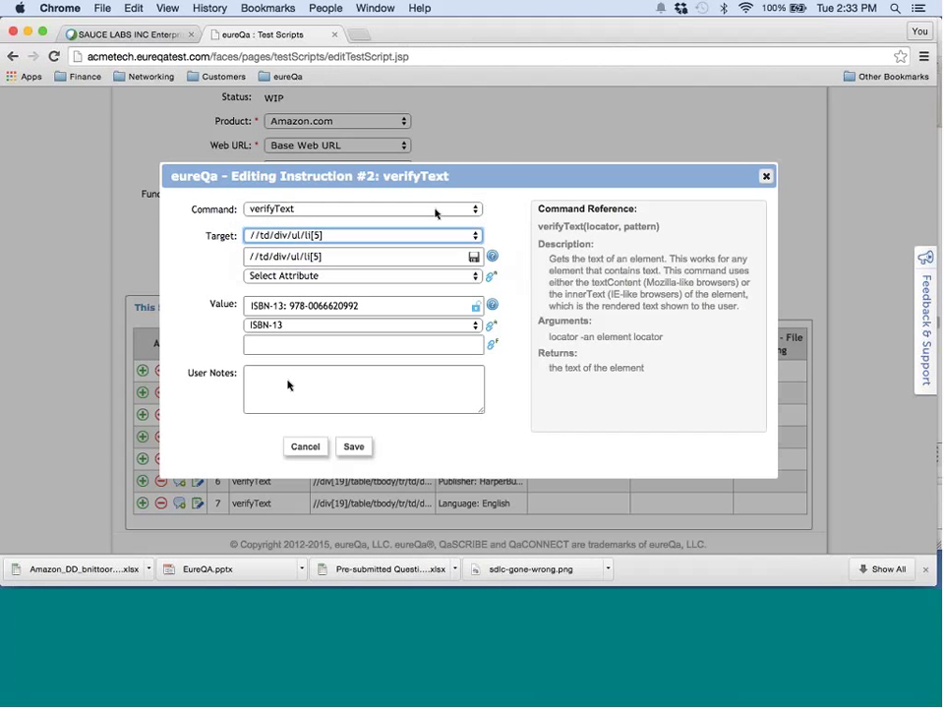
left_click(356, 448)
left_click(197, 415)
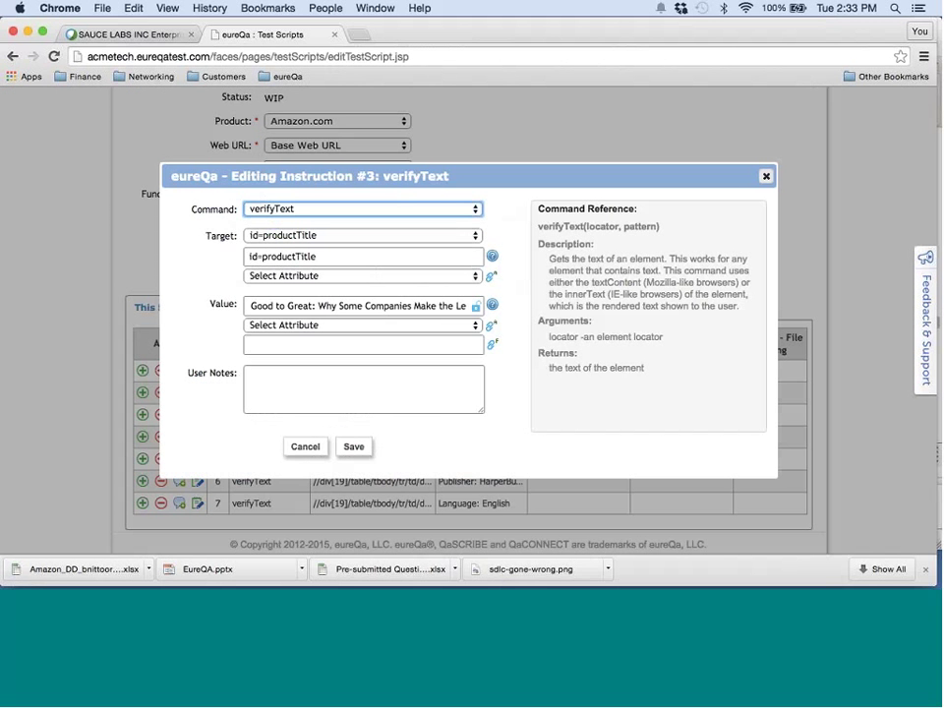
- Bind instruction 3's value to Product_Title and instruction 4's target to Author, saving both
left_click(459, 325)
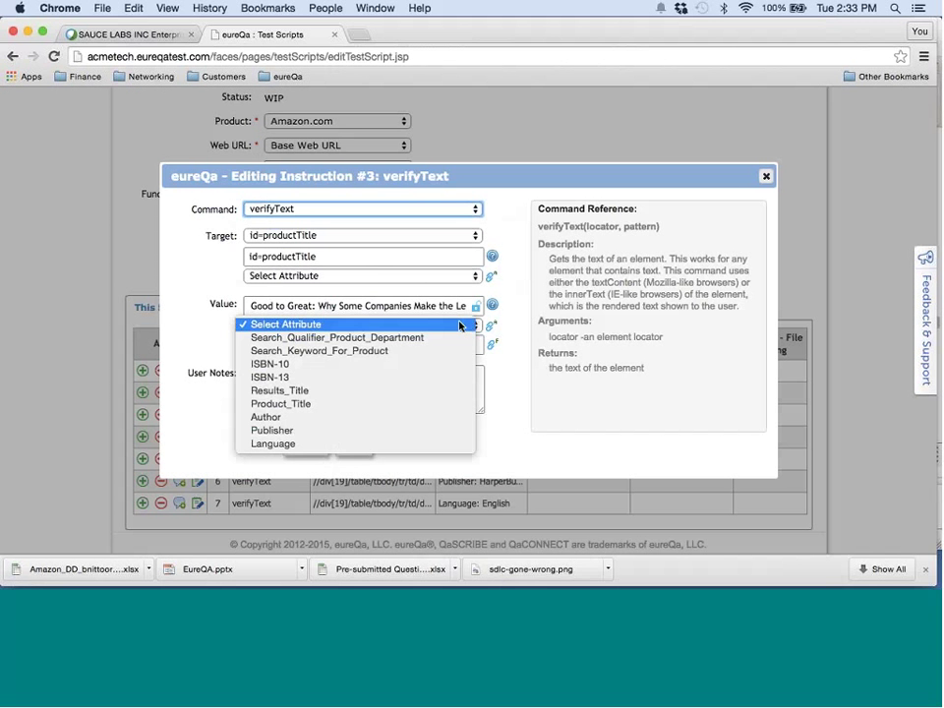
left_click(415, 403)
left_click(356, 447)
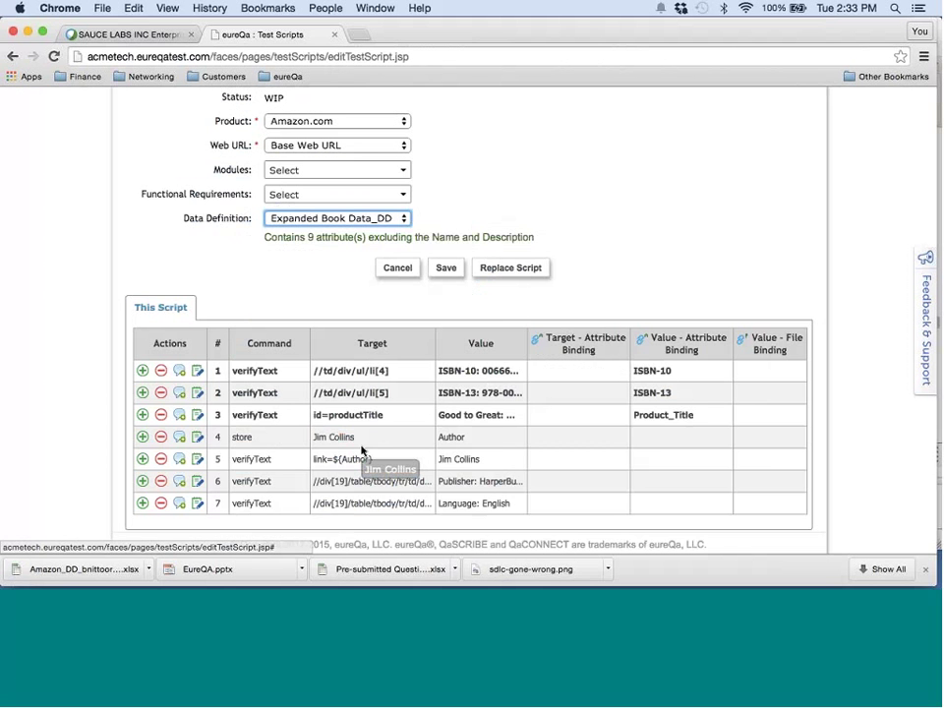
left_click(197, 439)
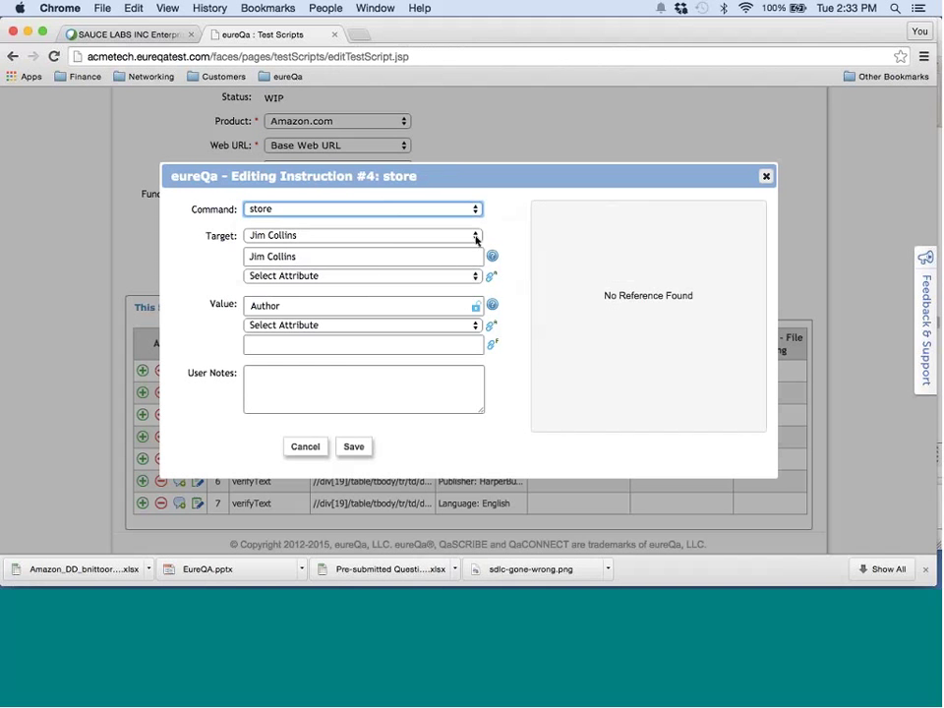
left_click(476, 275)
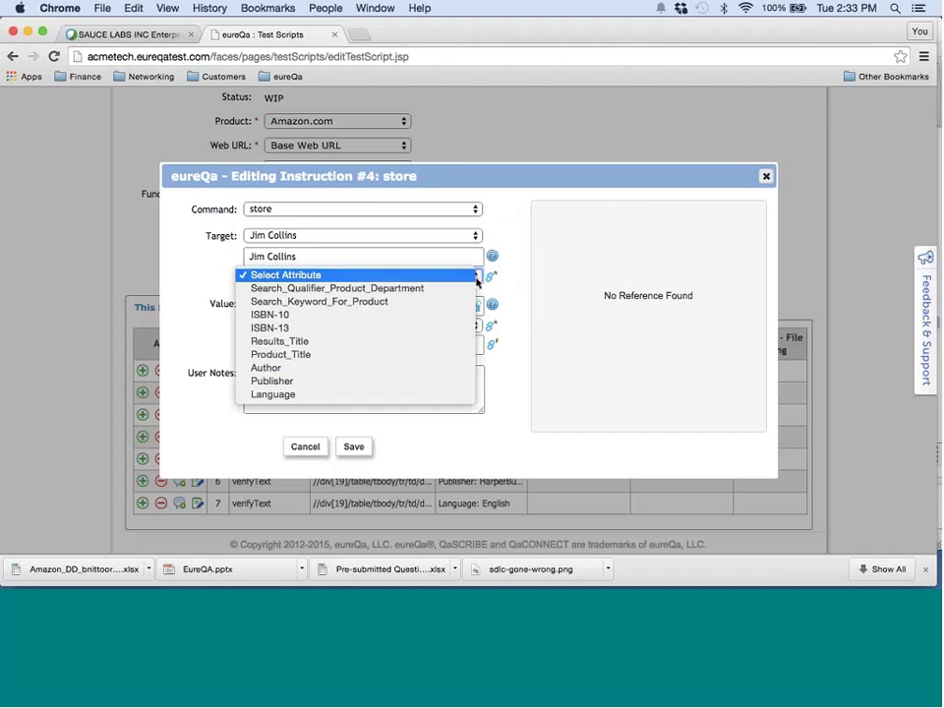
left_click(449, 370)
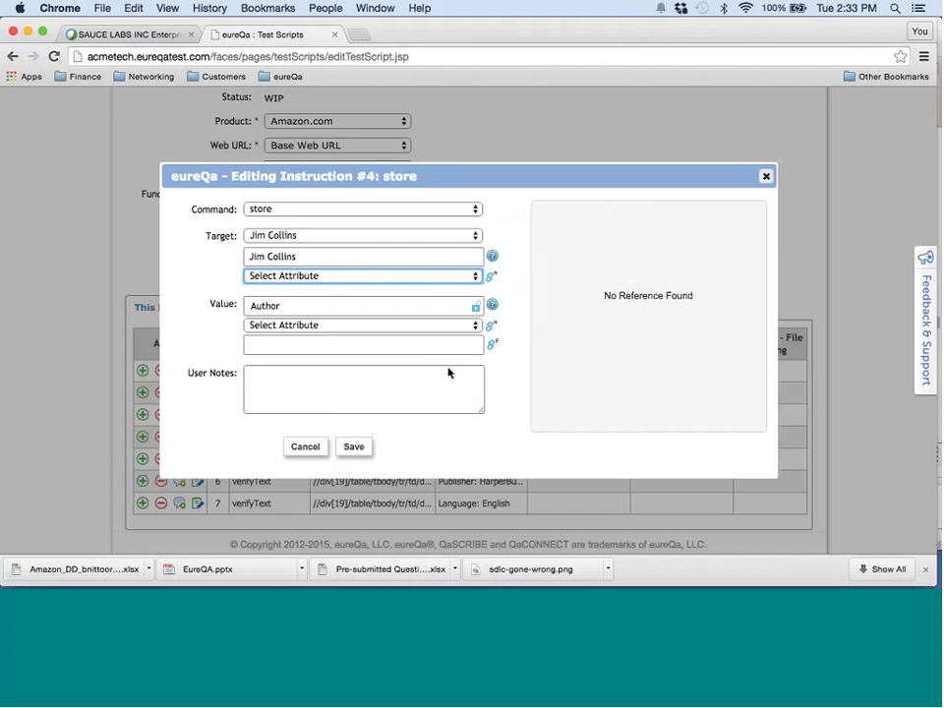
left_click(353, 447)
scroll(216, 458, "down", 1)
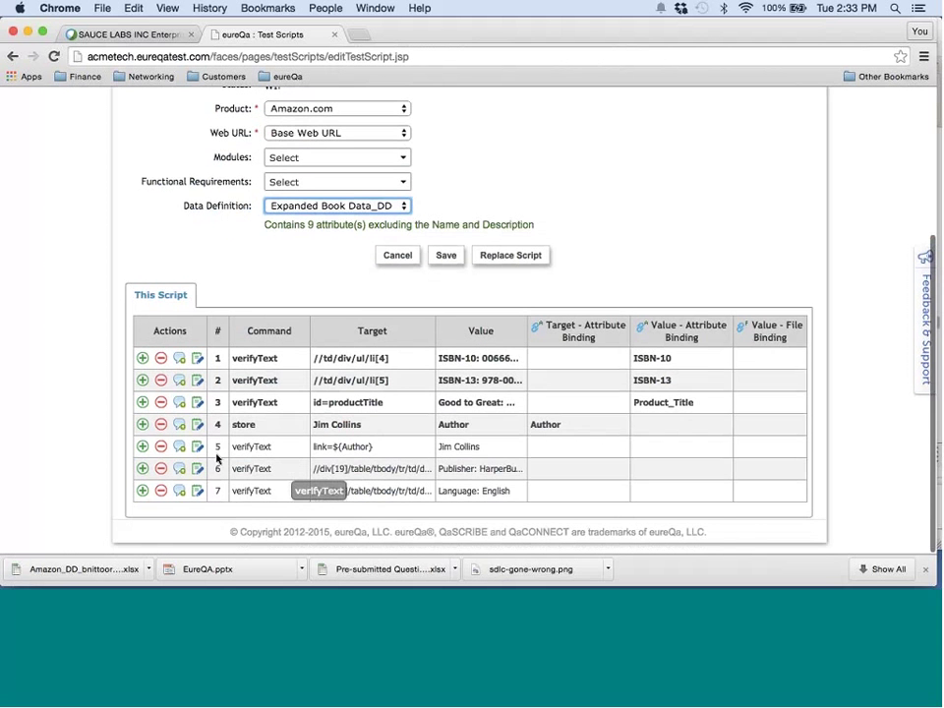
- Bind the values of instructions 5 and 6 to Author and Publisher, saving each
left_click(197, 449)
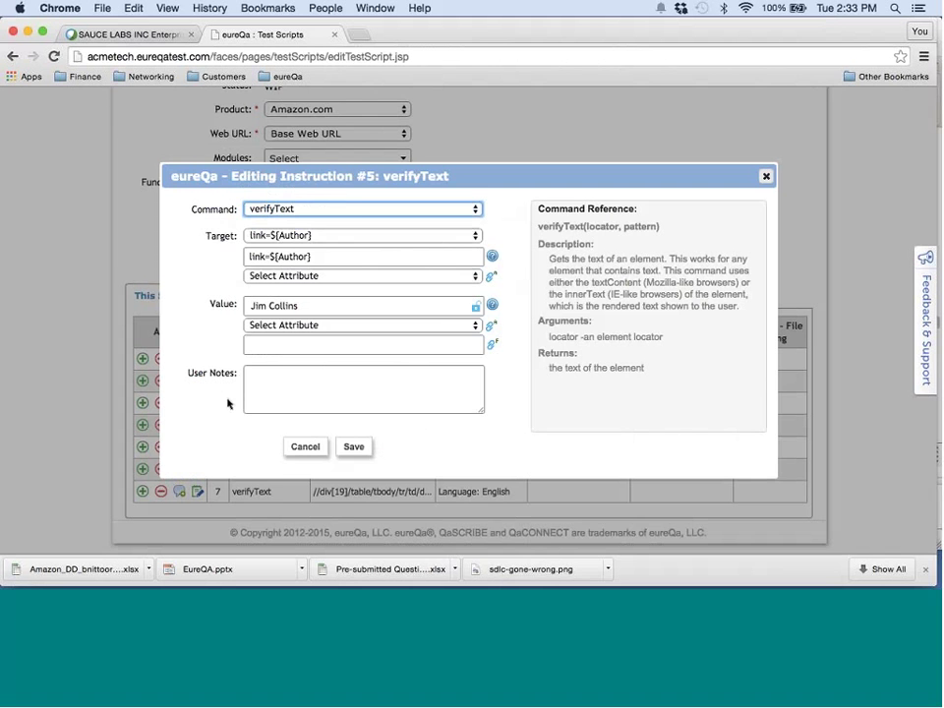
left_click(443, 326)
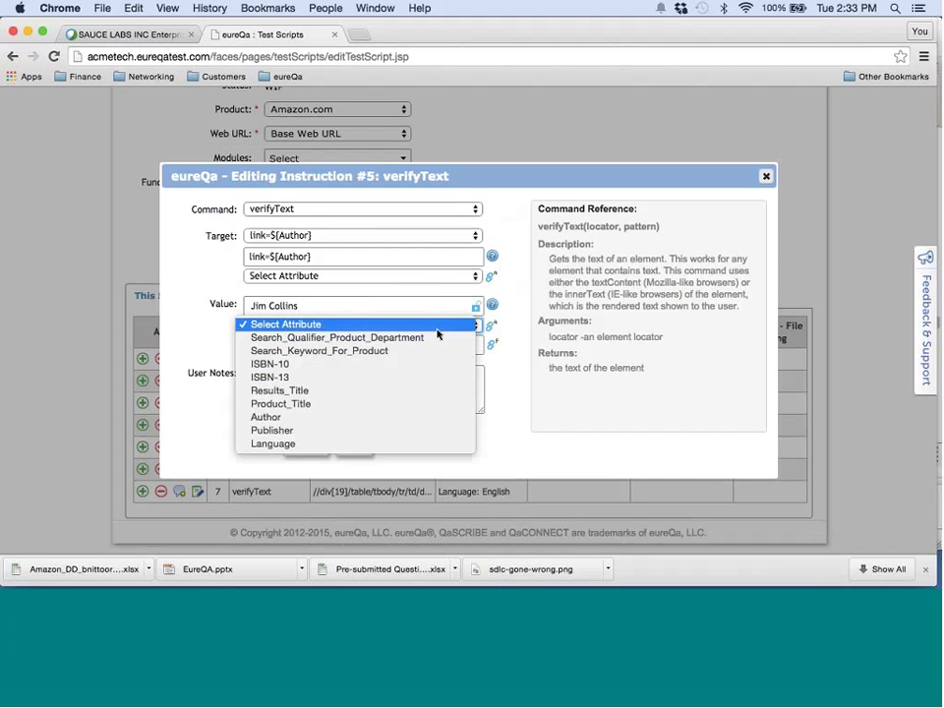
left_click(411, 420)
left_click(354, 445)
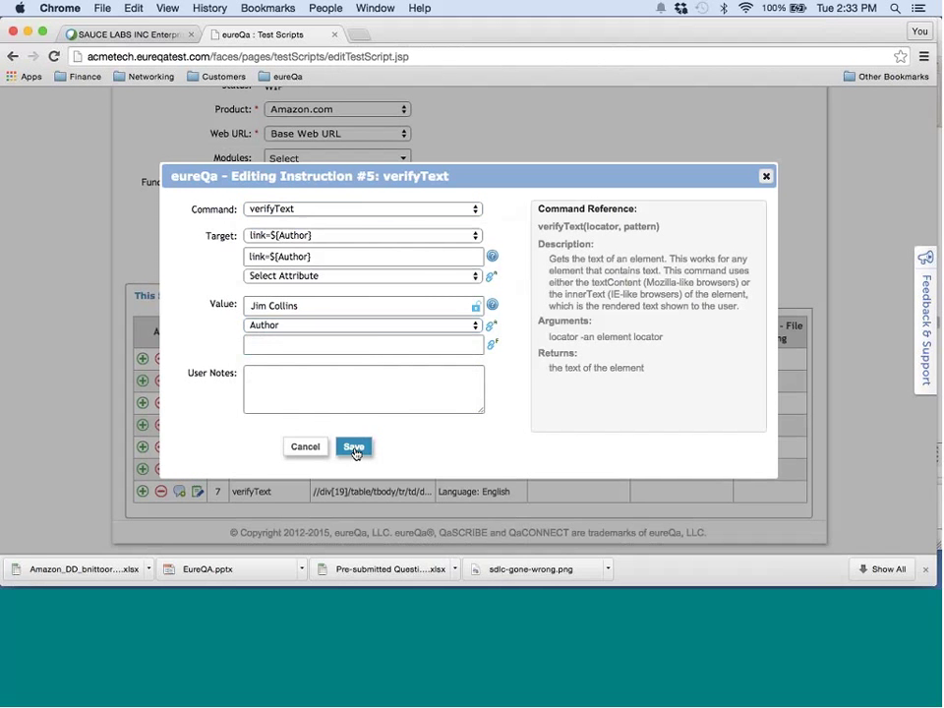
left_click(197, 469)
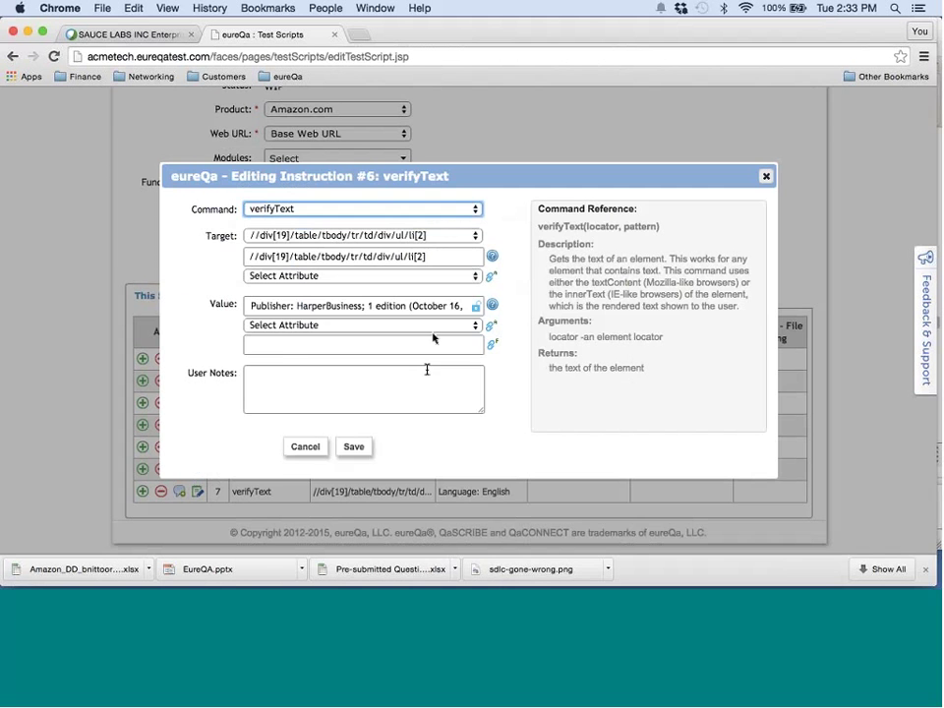
left_click(434, 328)
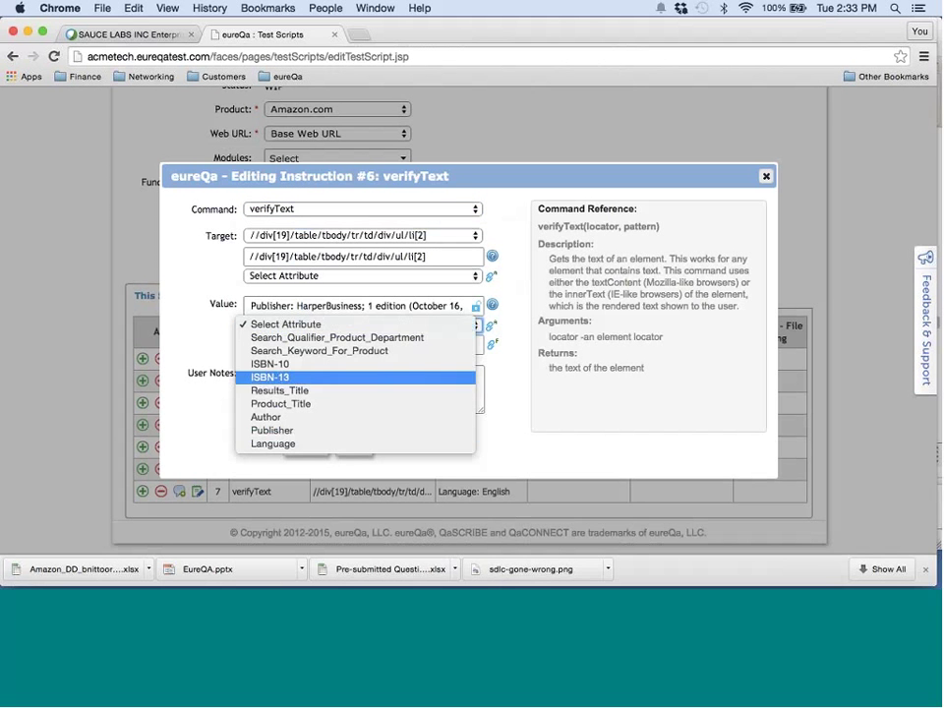
left_click(384, 441)
left_click(355, 447)
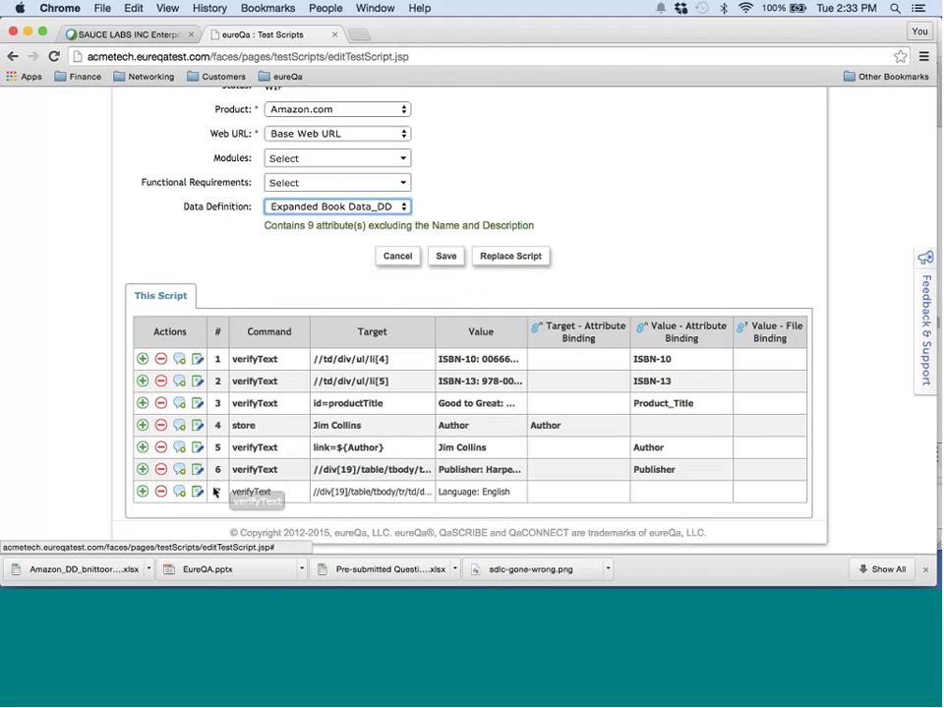
- Bind instruction 7's value to Language and save the VerifyProductDetails-New script
left_click(198, 492)
left_click(443, 328)
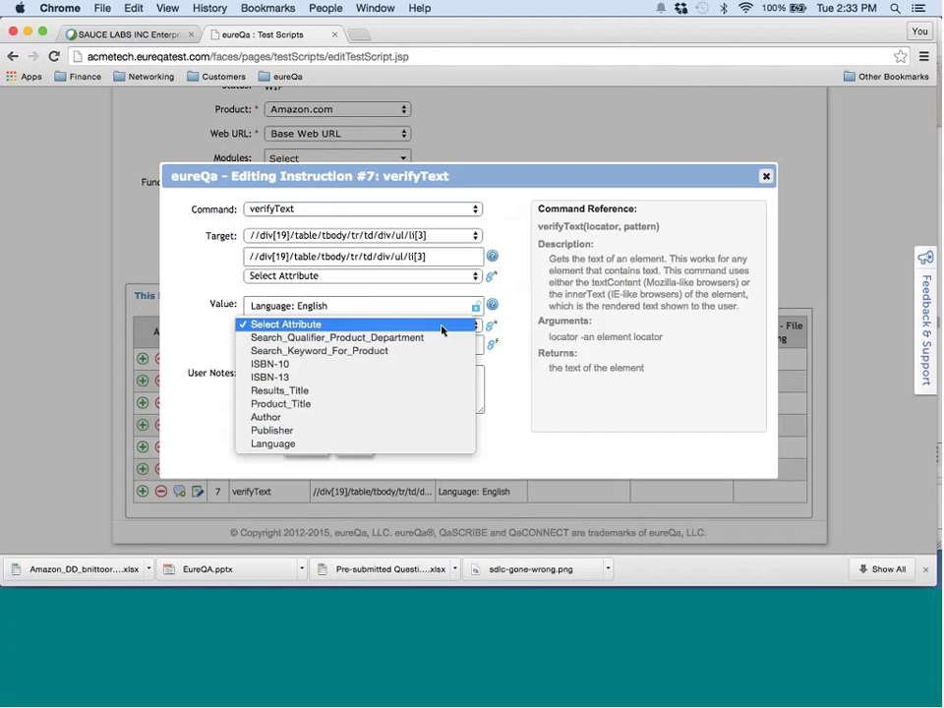
left_click(368, 448)
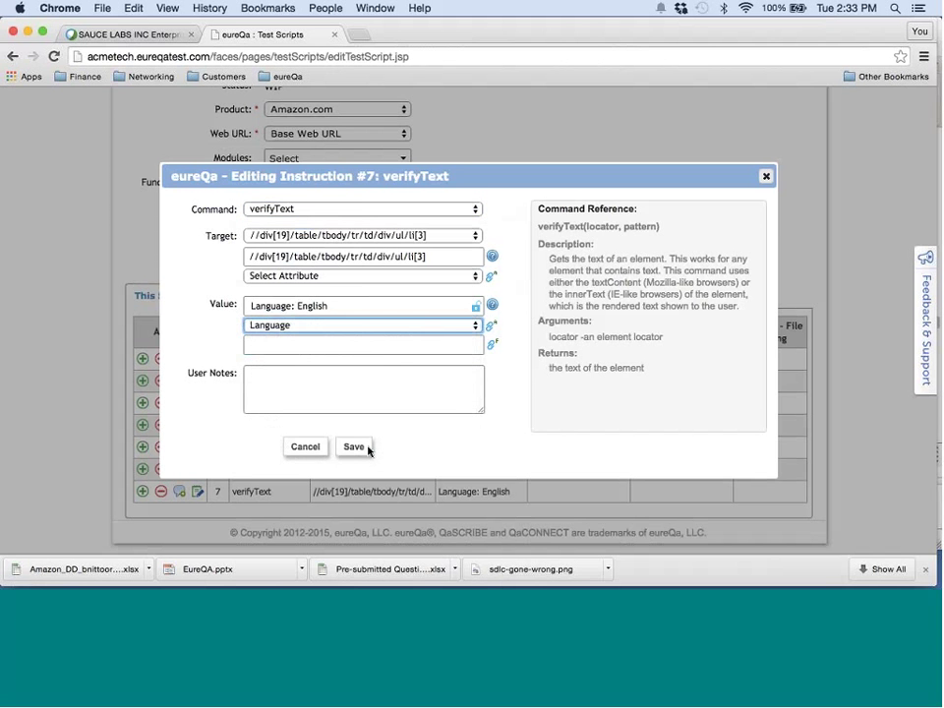
left_click(369, 449)
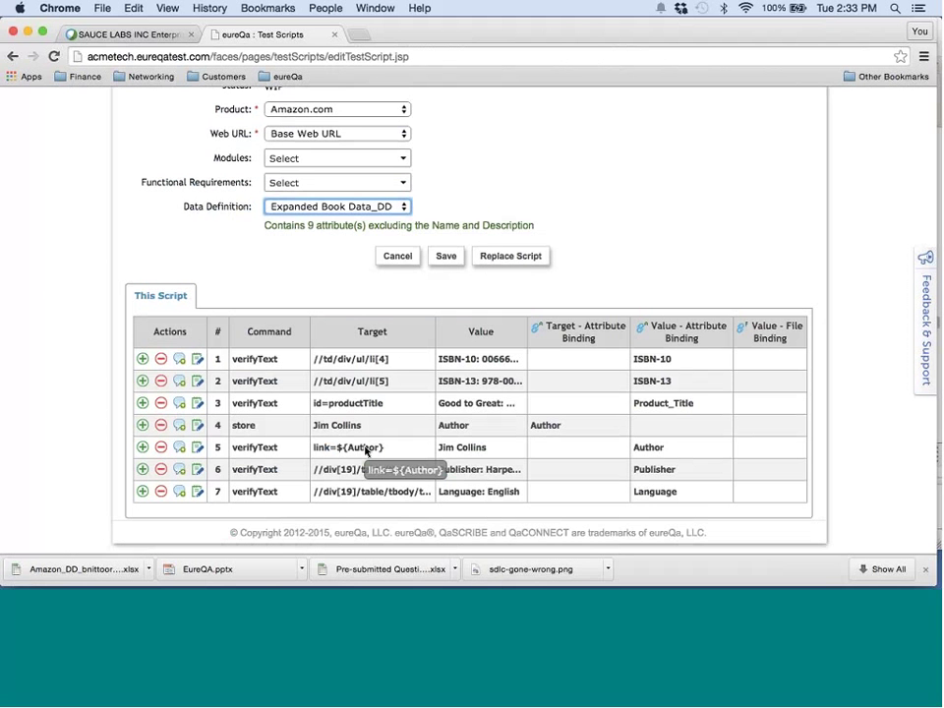
left_click(449, 257)
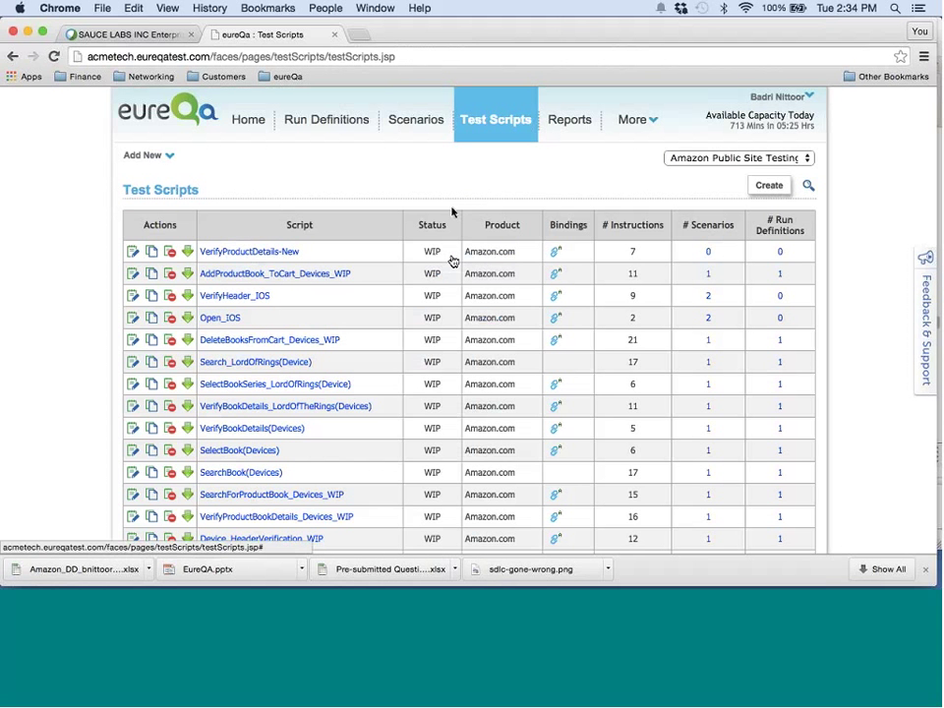
- Create a scenario named 'Webinar Demo Scenario' and browse the Script Library for its five scripts
left_click(427, 124)
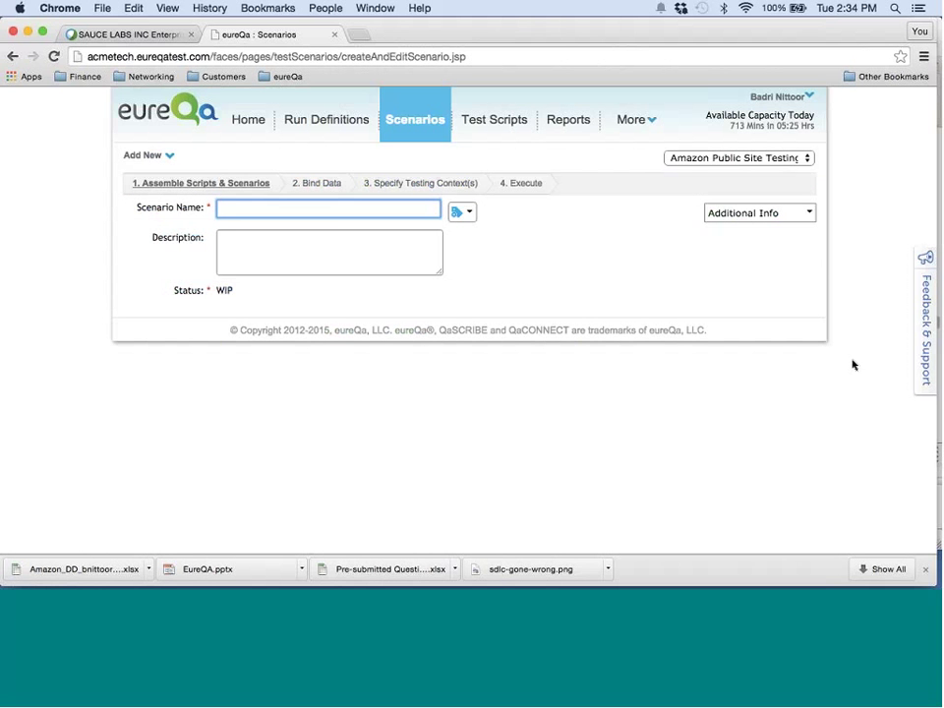
type("Webinar Demo Scenario")
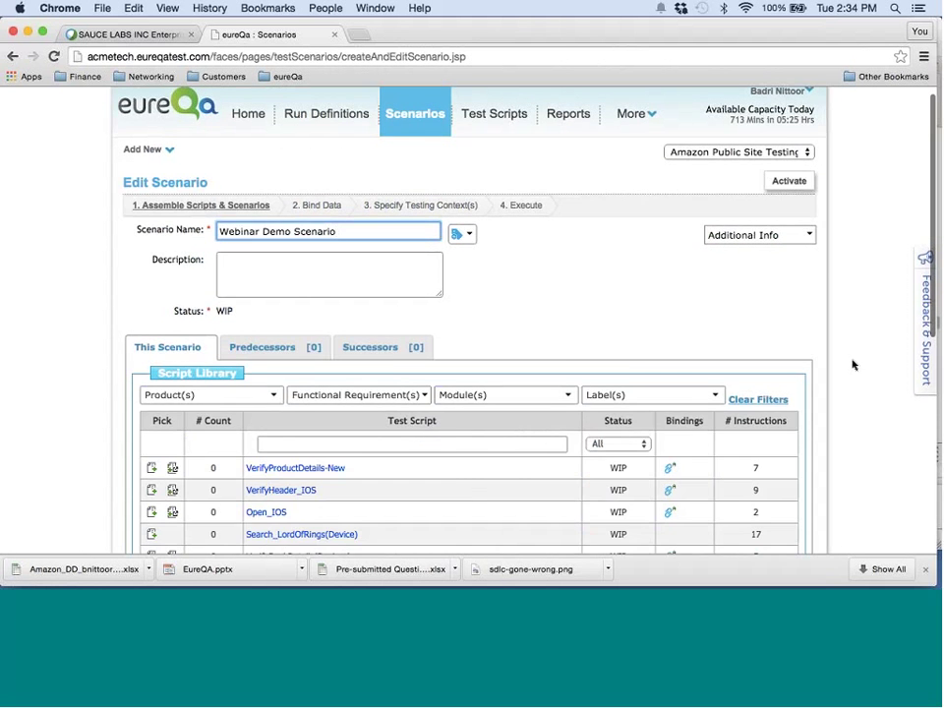
scroll(683, 352, "down", 2)
scroll(684, 353, "down", 1)
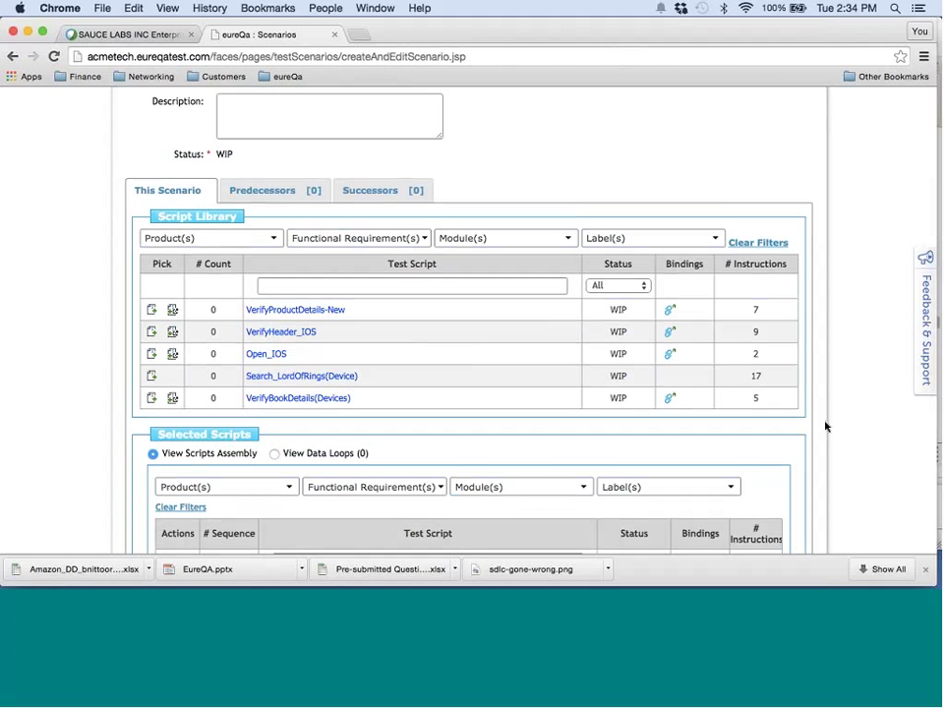
scroll(826, 426, "down", 5)
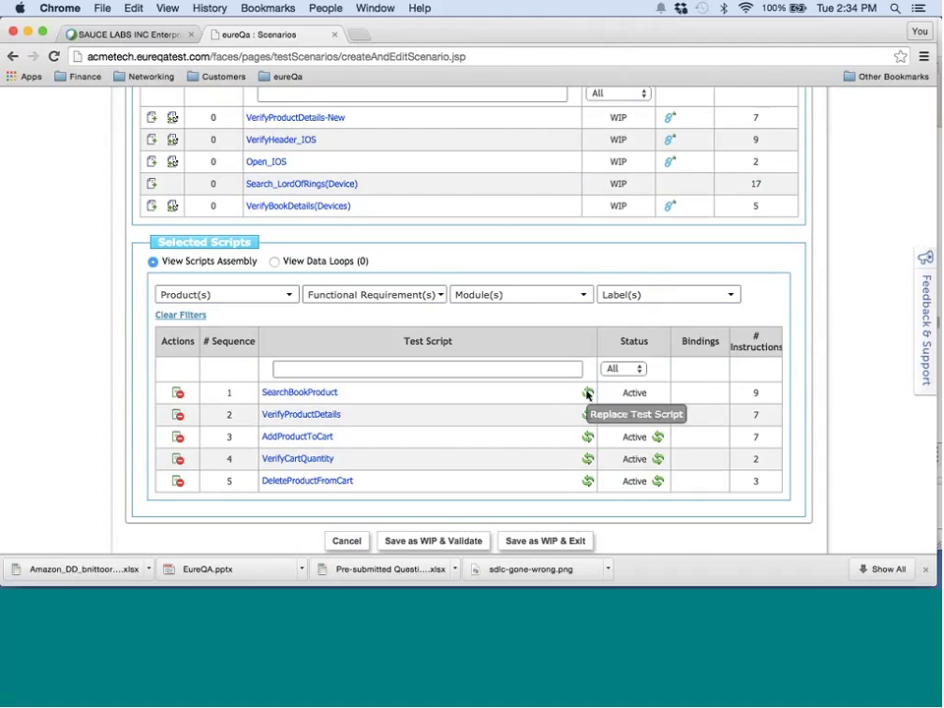
- Replace SearchBookProduct, AddProductToCart, VerifyCartQuantity and DeleteProductFromCart with their latest bound versions
left_click(587, 394)
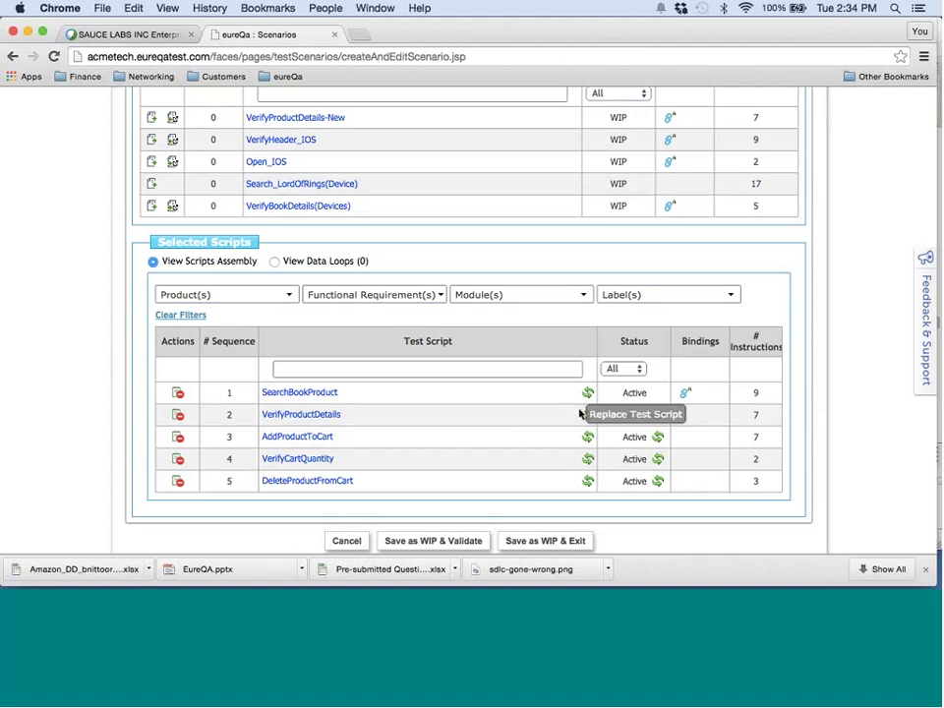
left_click(589, 438)
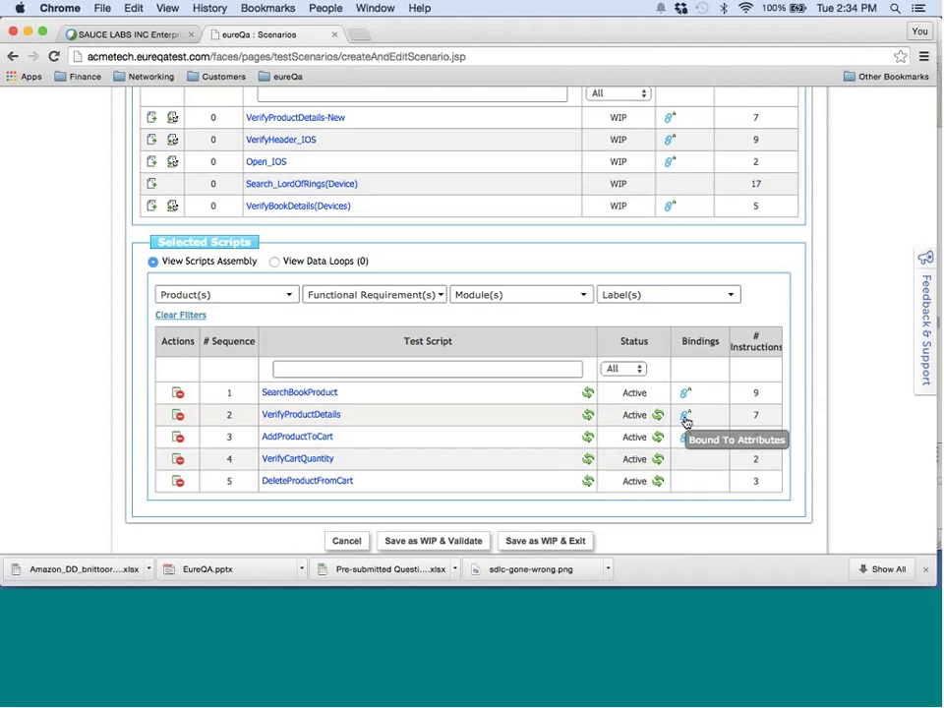
left_click(588, 460)
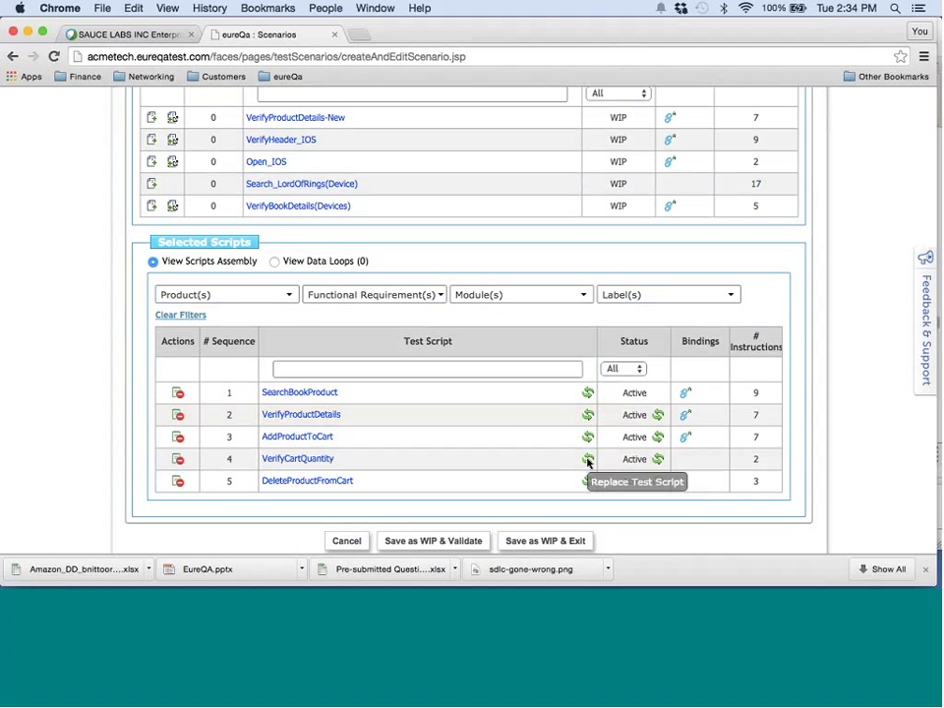
left_click(587, 481)
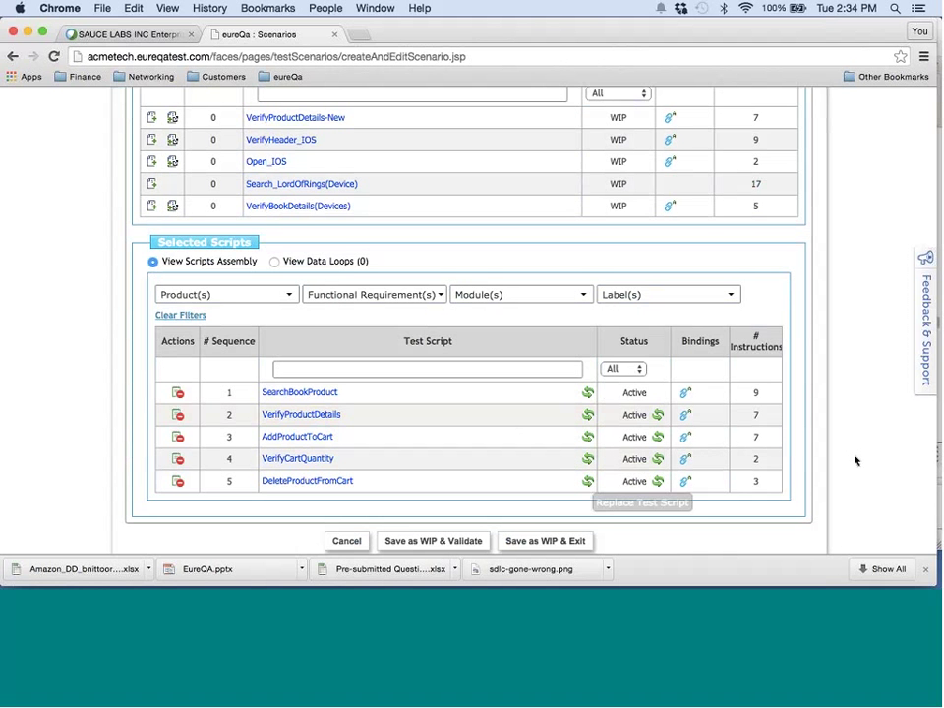
scroll(855, 461, "down", 2)
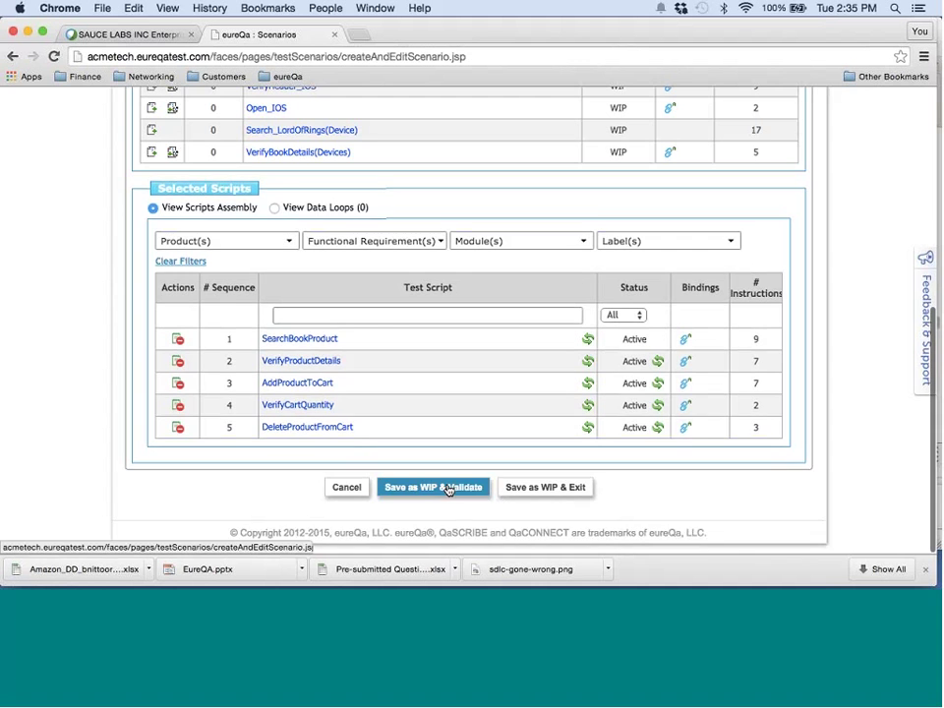
- Save the scenario as WIP and validate, keeping the implicit data loop
left_click(433, 488)
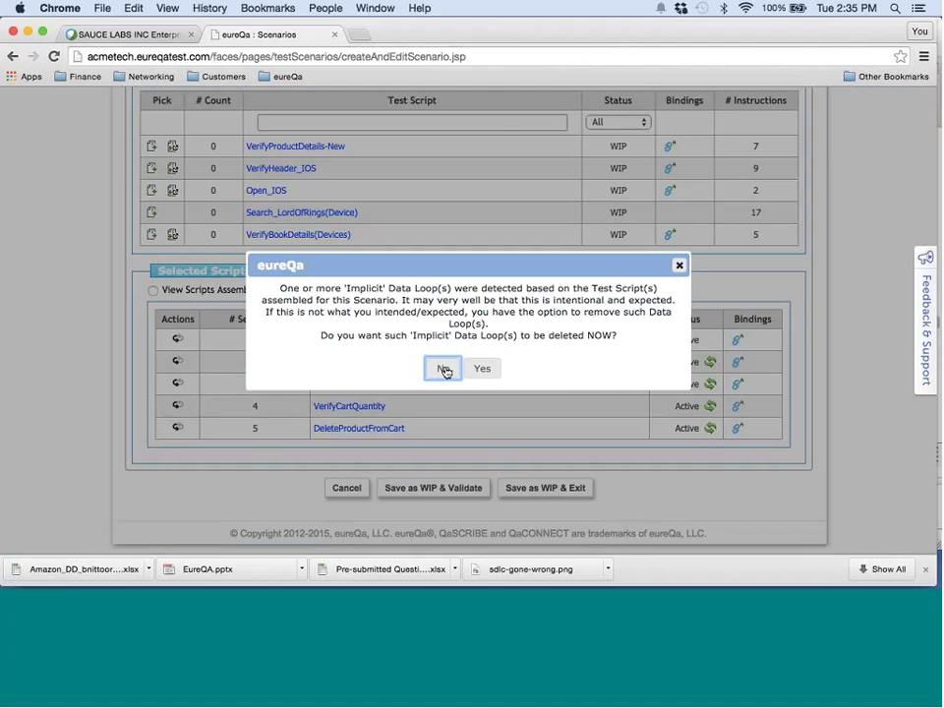
left_click(443, 369)
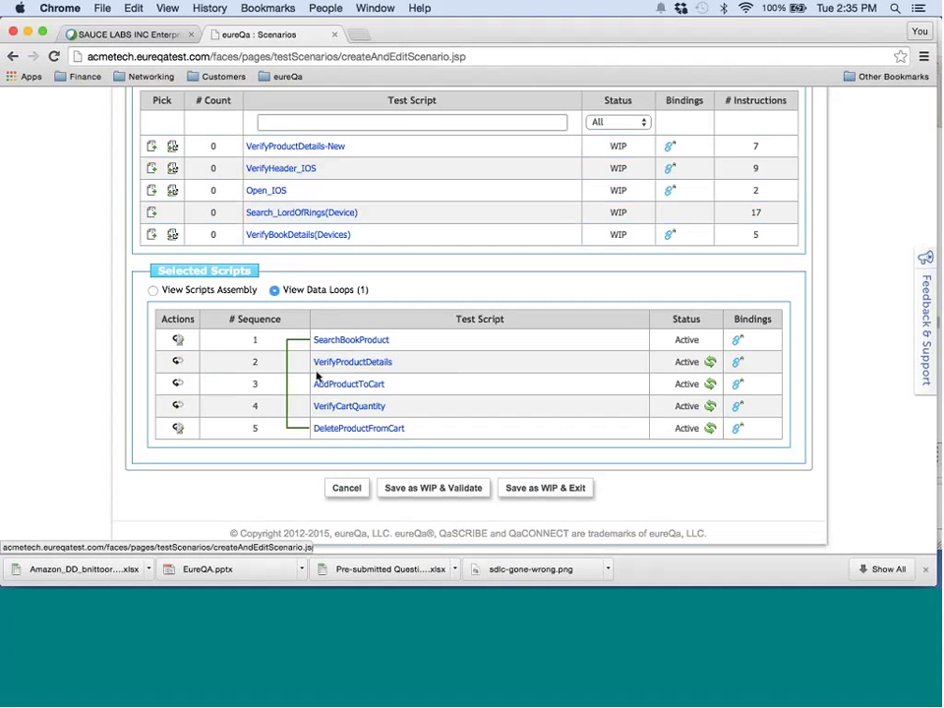
left_click(398, 488)
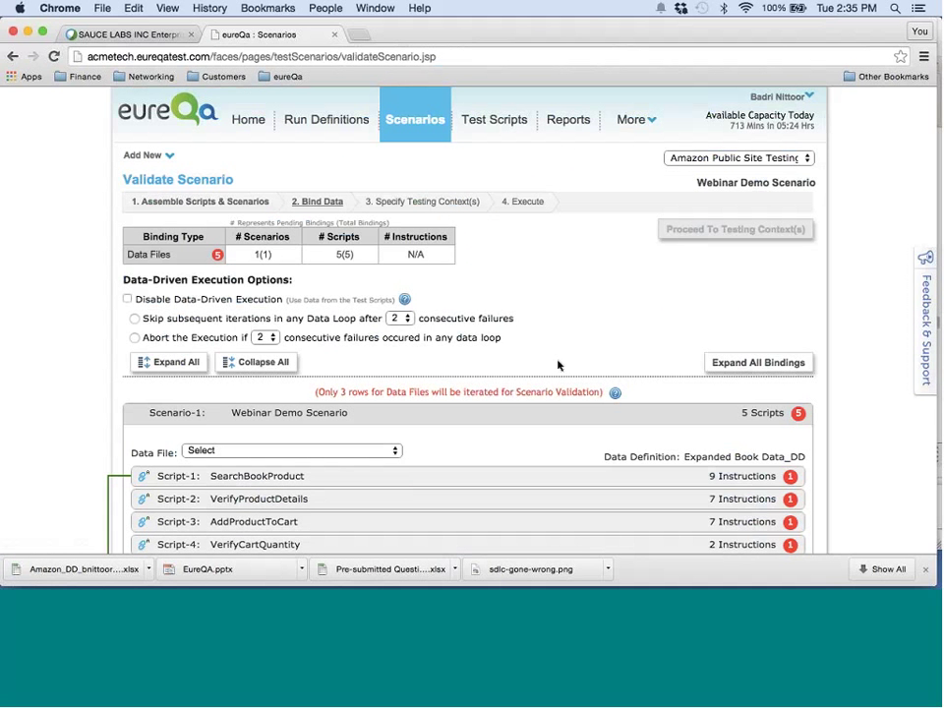
- Bind the scenario's scripts to the 'Expanded Book Data Definition - WIP' data file
scroll(604, 326, "down", 2)
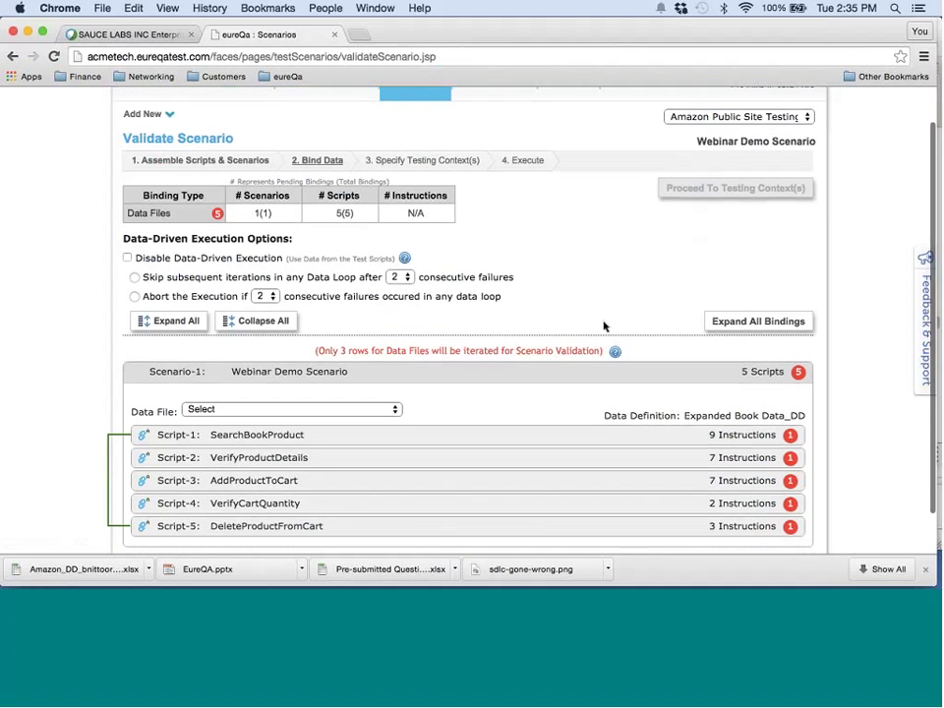
scroll(605, 327, "down", 1)
scroll(604, 327, "down", 2)
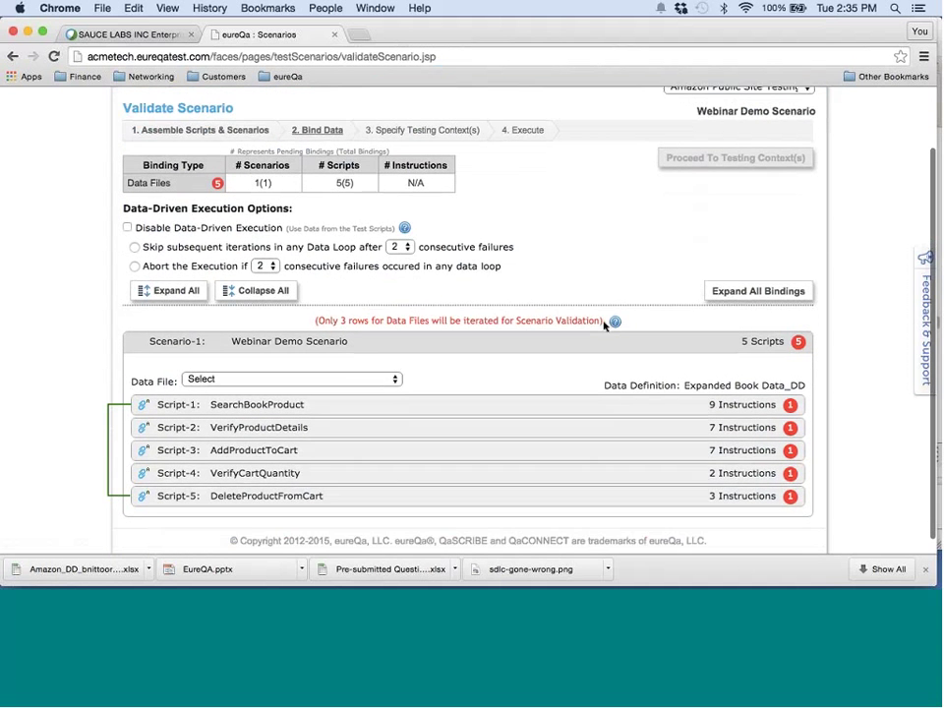
scroll(604, 327, "down", 1)
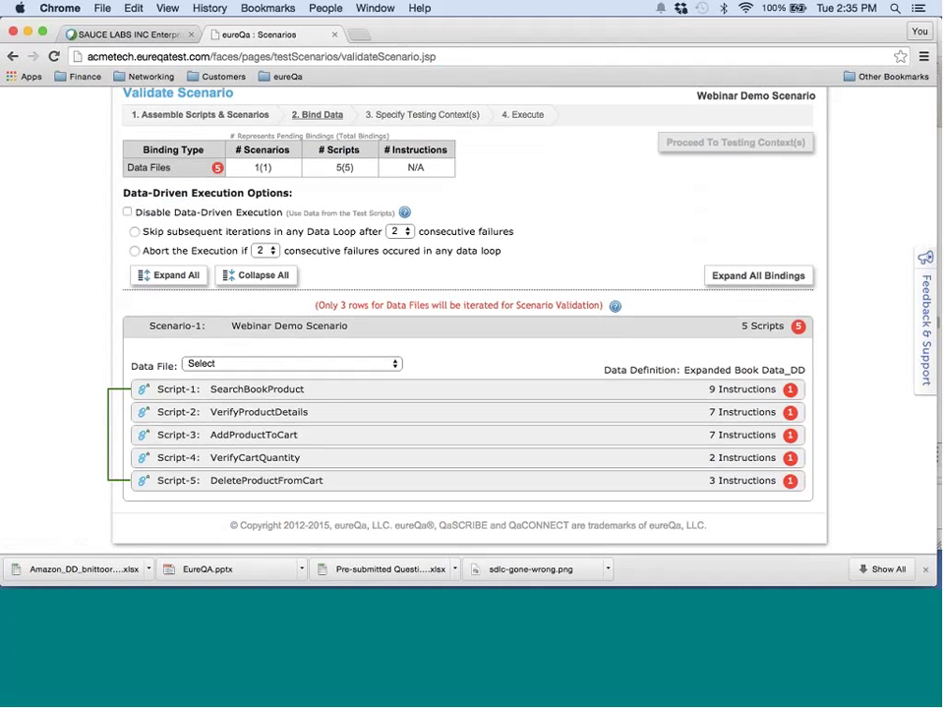
left_click(396, 364)
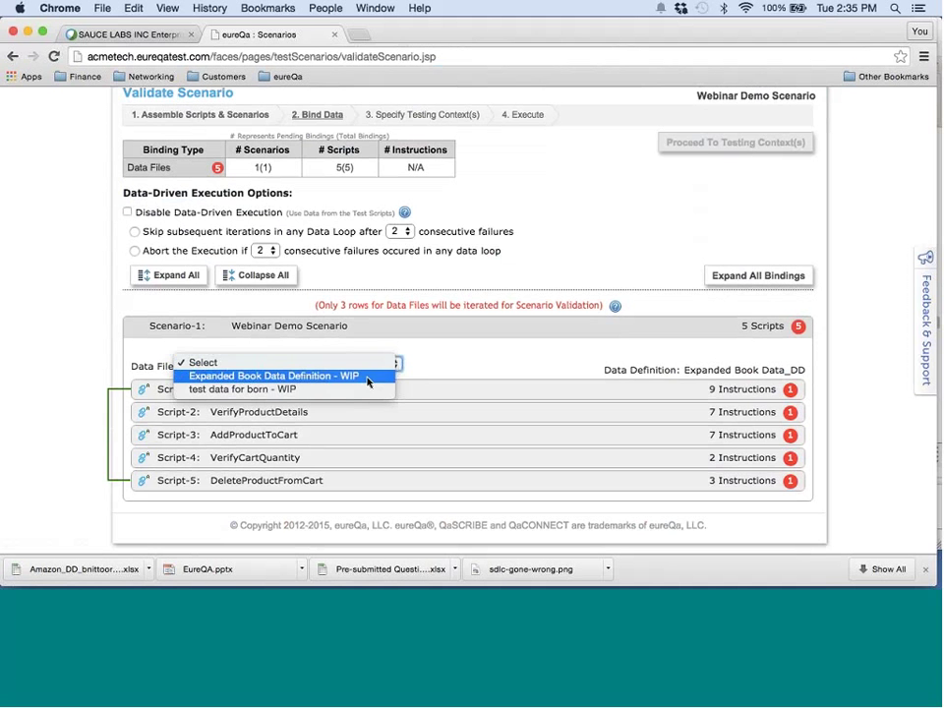
left_click(368, 382)
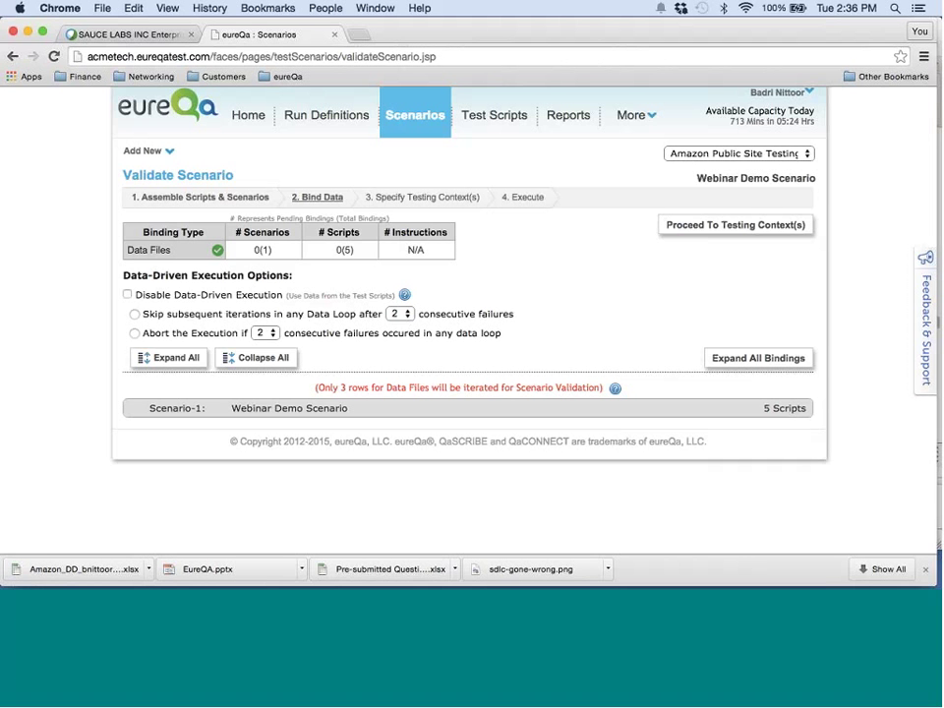
- Proceed to the testing context and execute validation of Webinar Demo Scenario
left_click(675, 229)
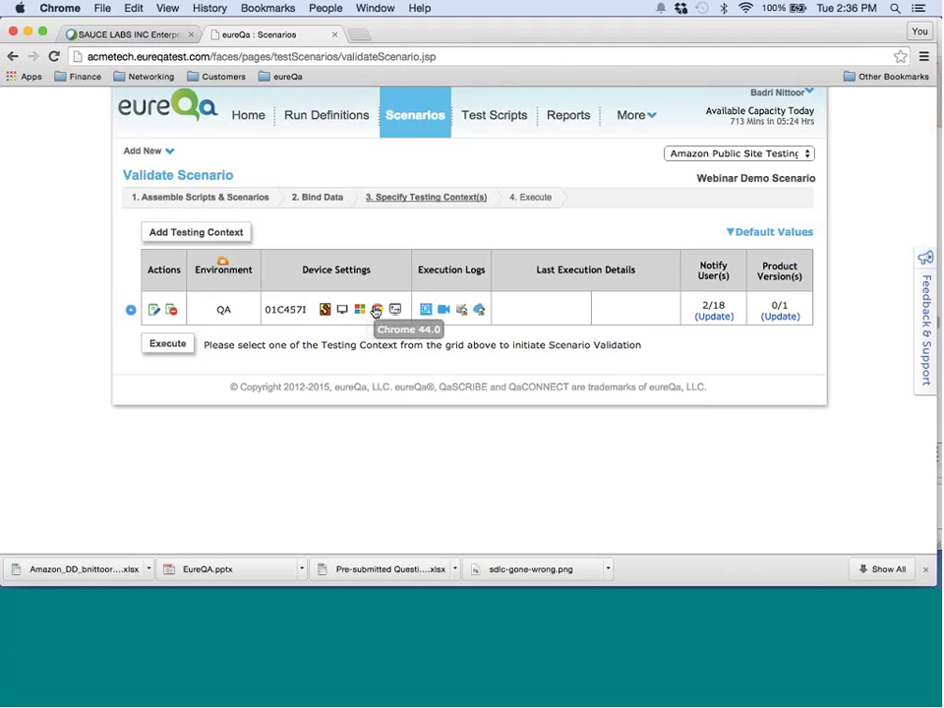
left_click(175, 345)
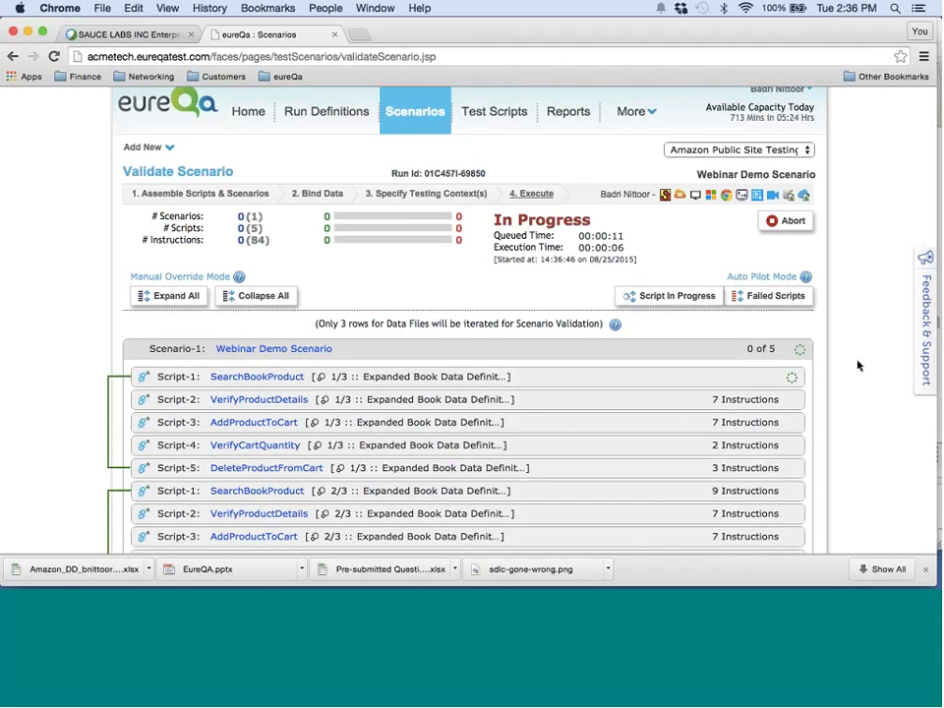
- Expand Script-1 SearchBookProduct's results to check its nine passed commands
scroll(858, 364, "down", 2)
scroll(858, 366, "down", 1)
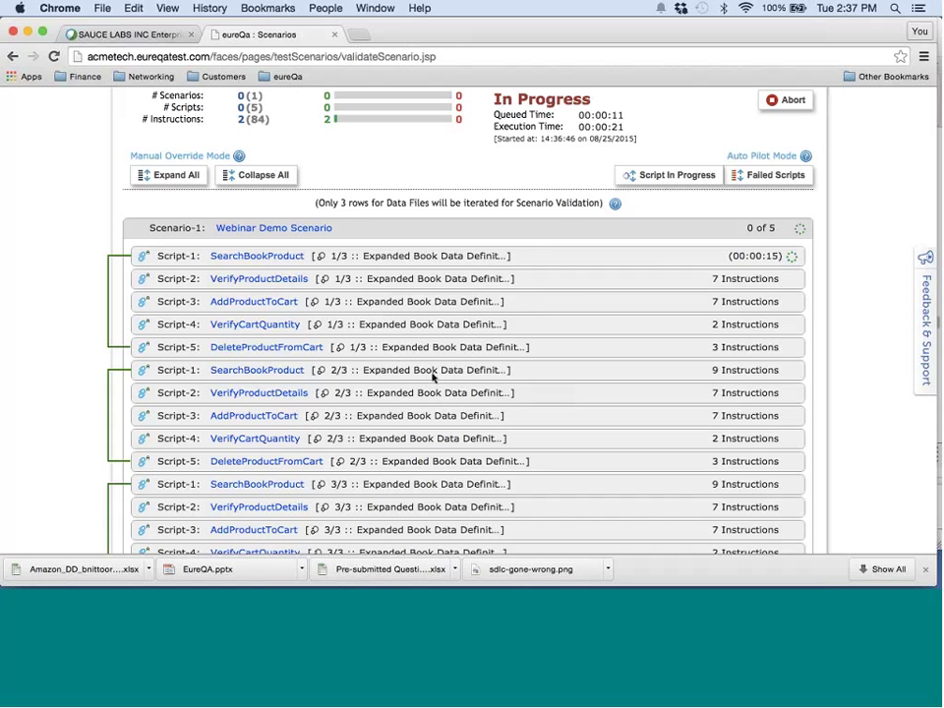
left_click(552, 255)
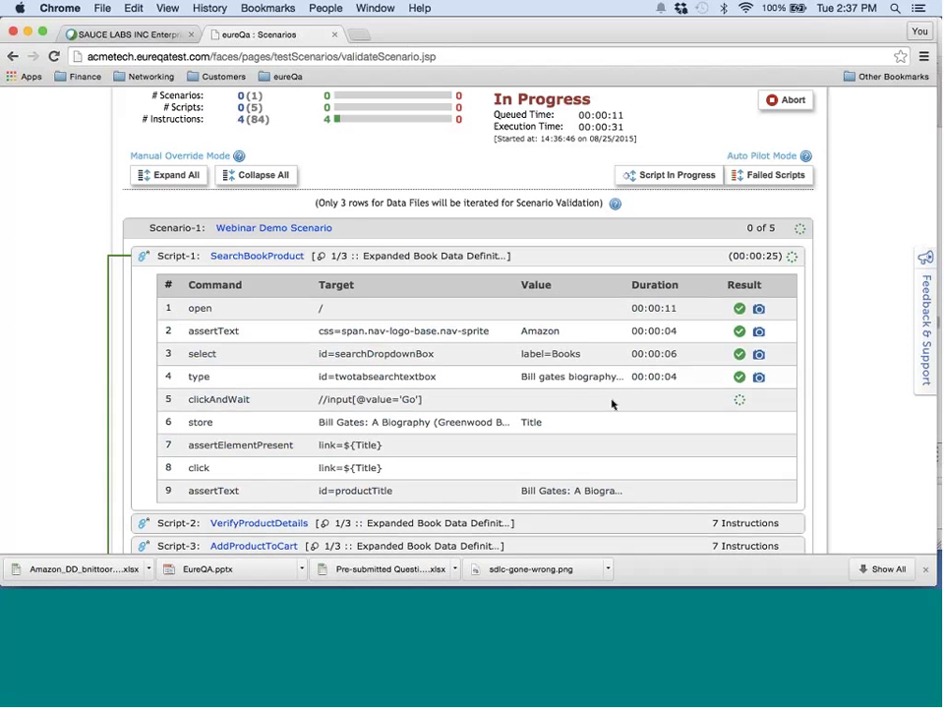
scroll(610, 403, "down", 2)
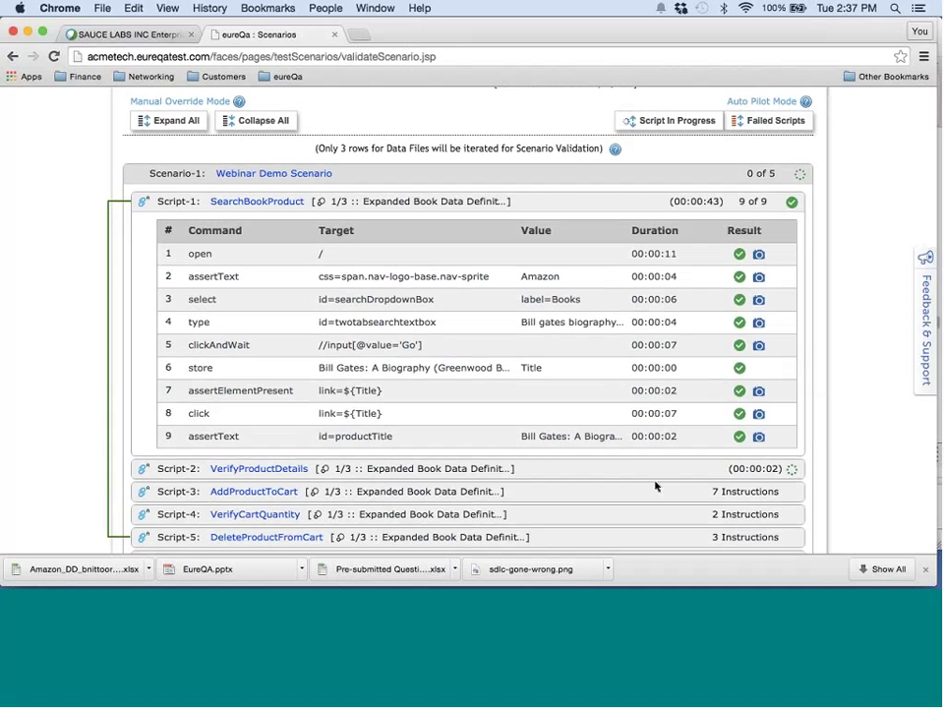
scroll(831, 434, "up", 2)
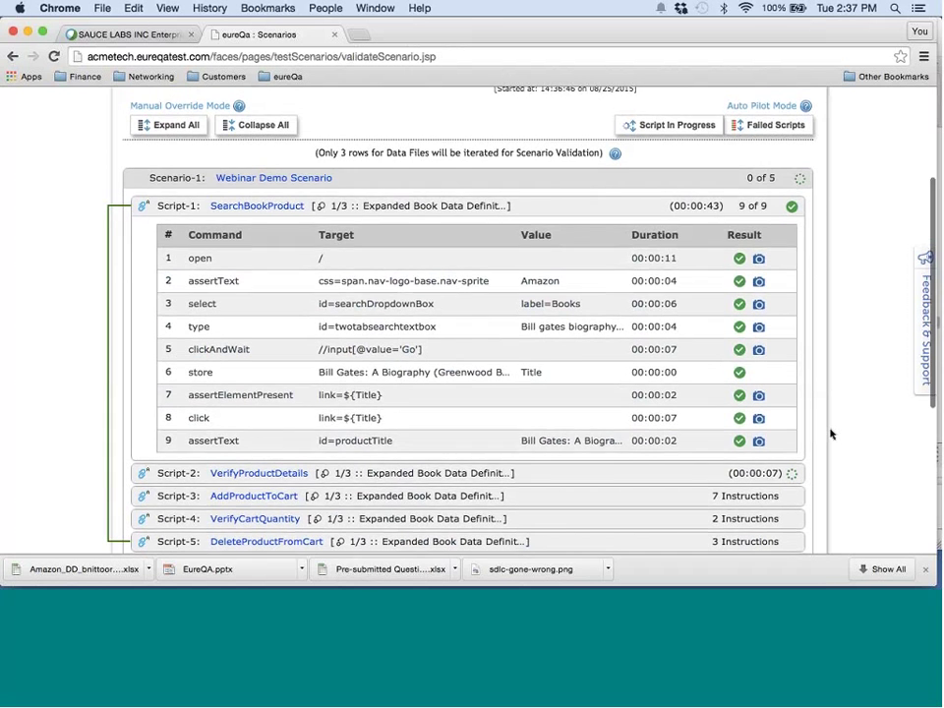
scroll(830, 433, "up", 3)
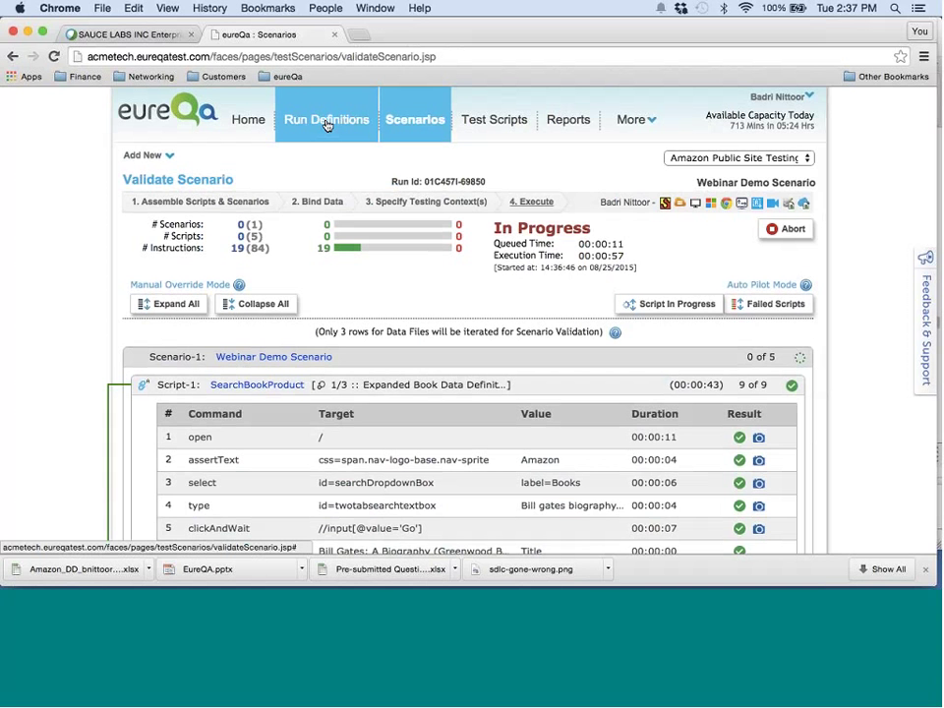
- Edit DemoRunDefinition-1, keeping demotest as its only selected scenario, and continue
left_click(327, 122)
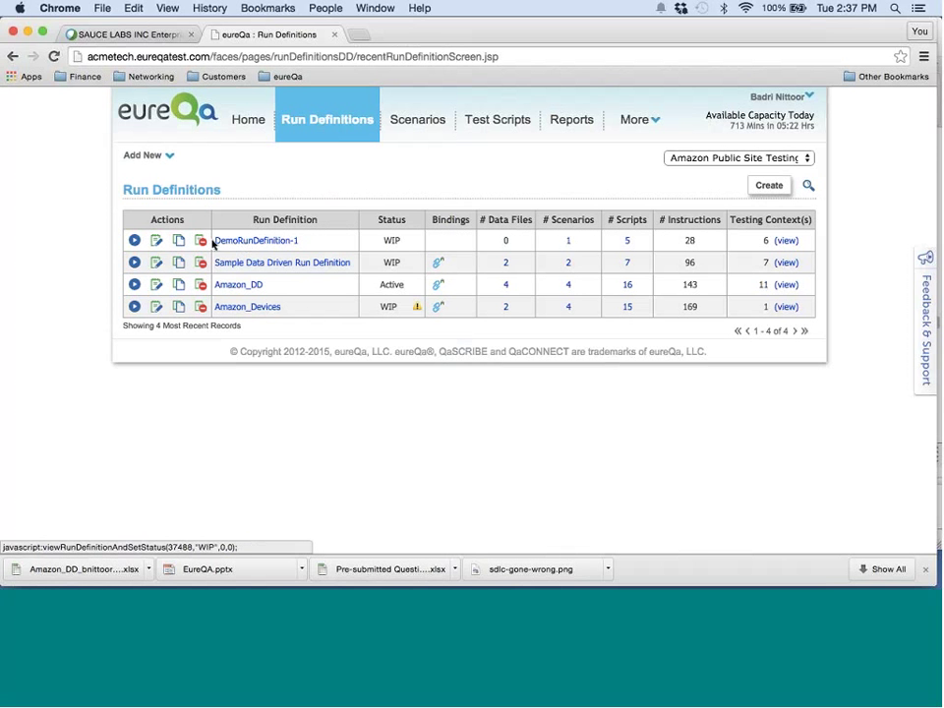
left_click(157, 242)
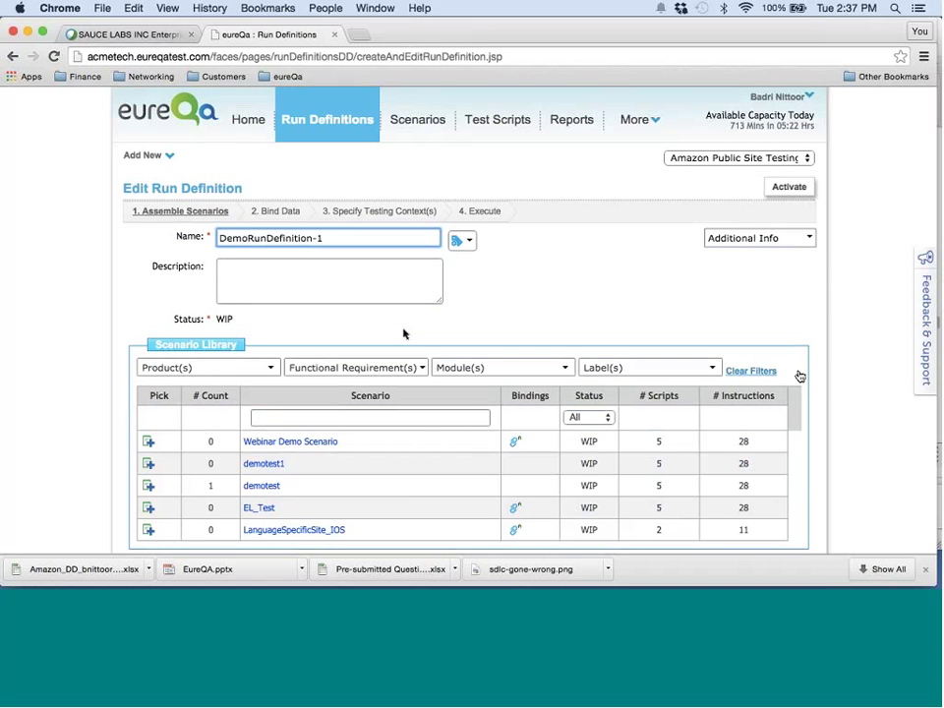
scroll(828, 358, "down", 4)
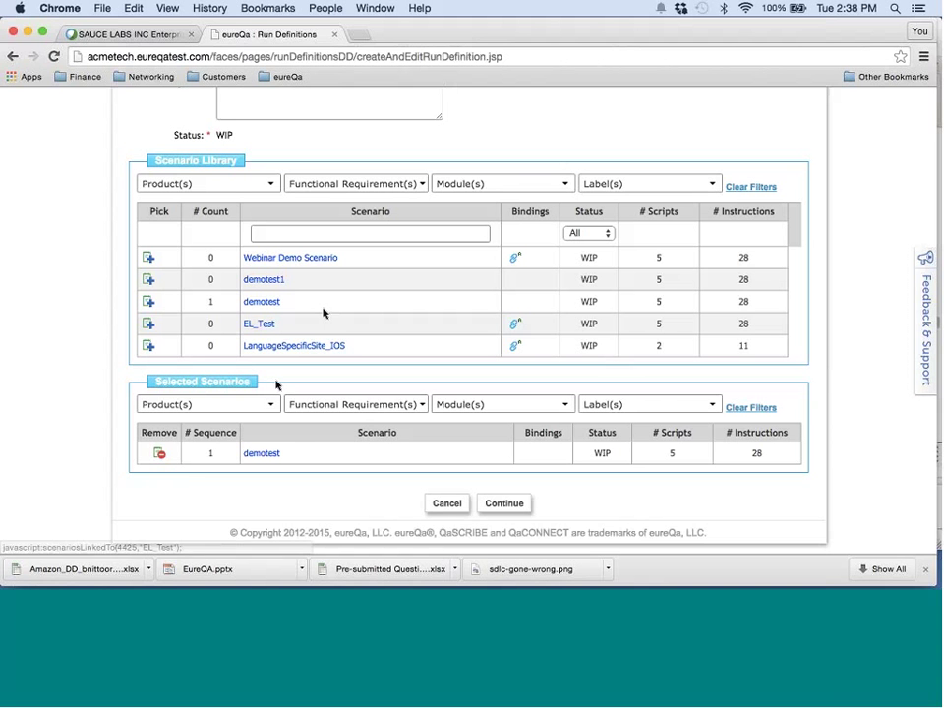
left_click(152, 280)
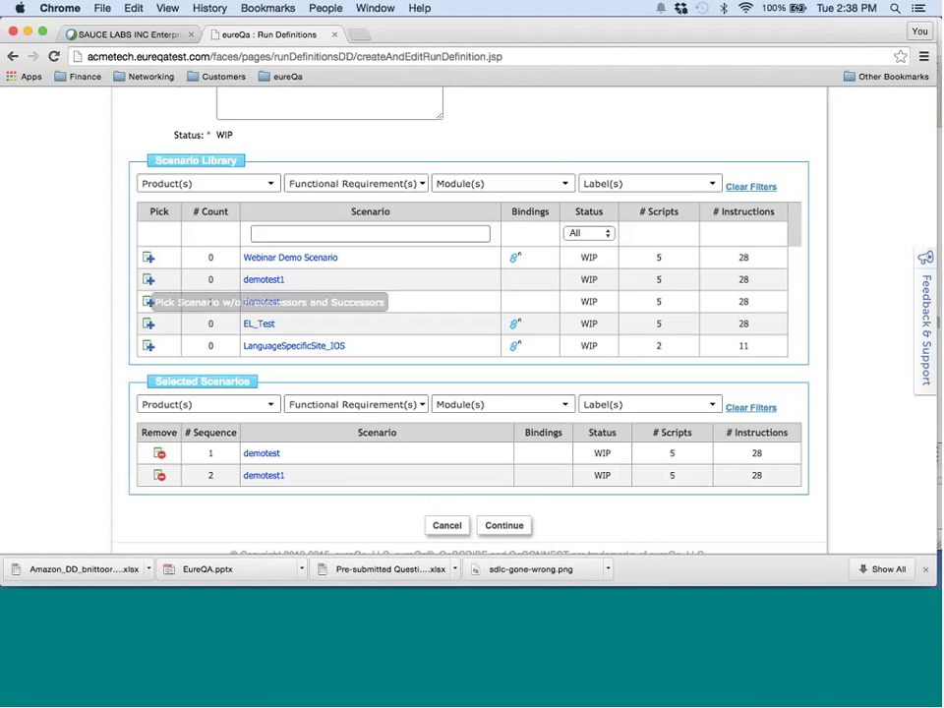
left_click(159, 477)
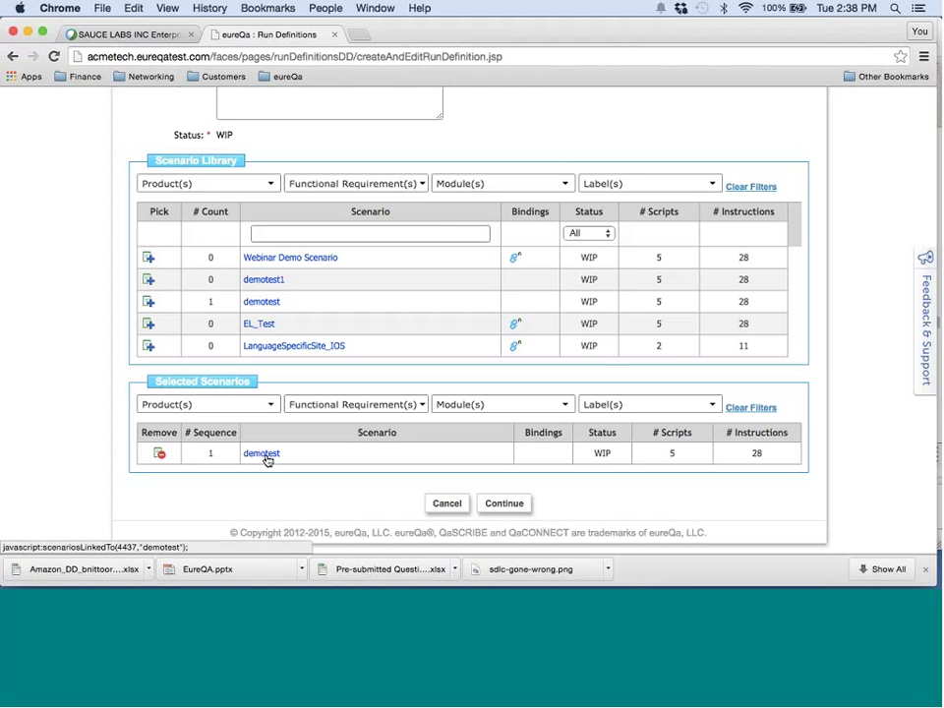
left_click(522, 508)
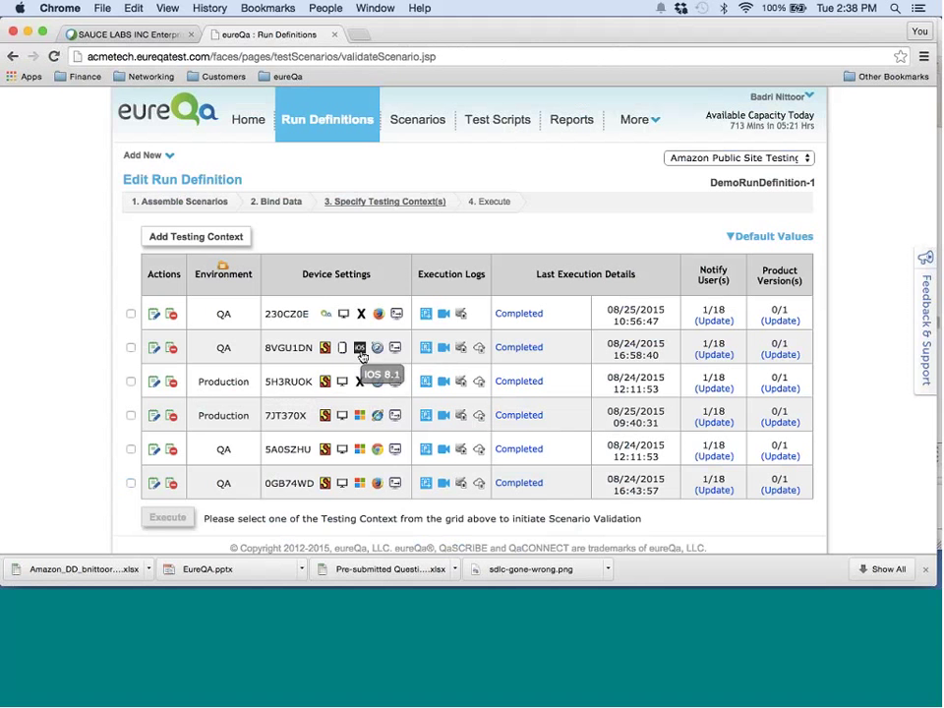
- Execute DemoRunDefinition-1 on contexts 8VGU1DN, 5H3RUOK, 7JT370X, 5A0SZHU and 0GB74WD
left_click(131, 348)
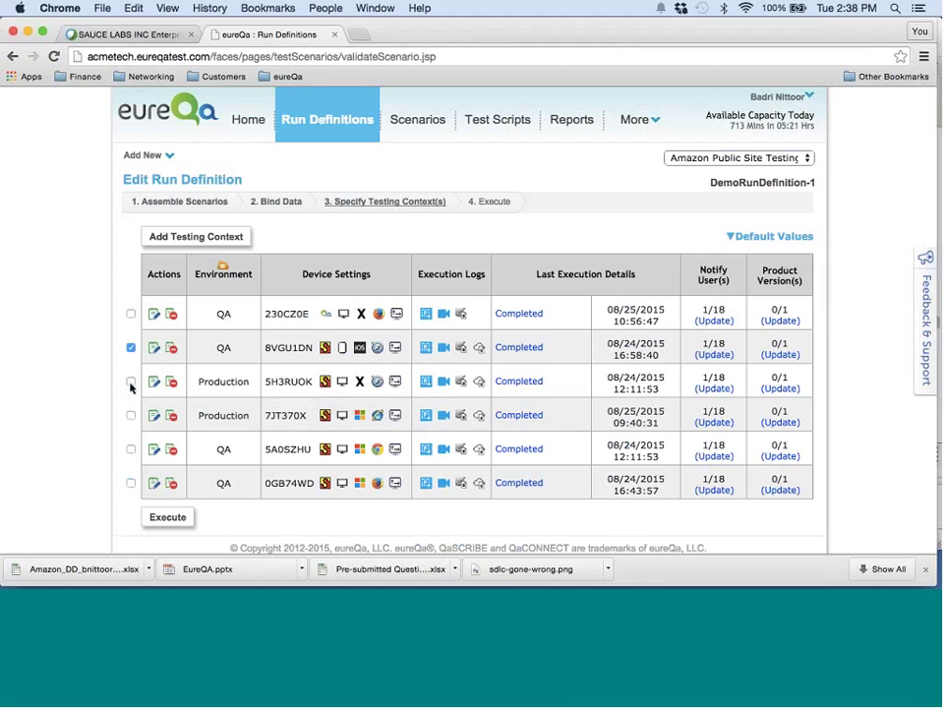
left_click(130, 383)
left_click(130, 416)
left_click(131, 449)
left_click(131, 483)
left_click(180, 522)
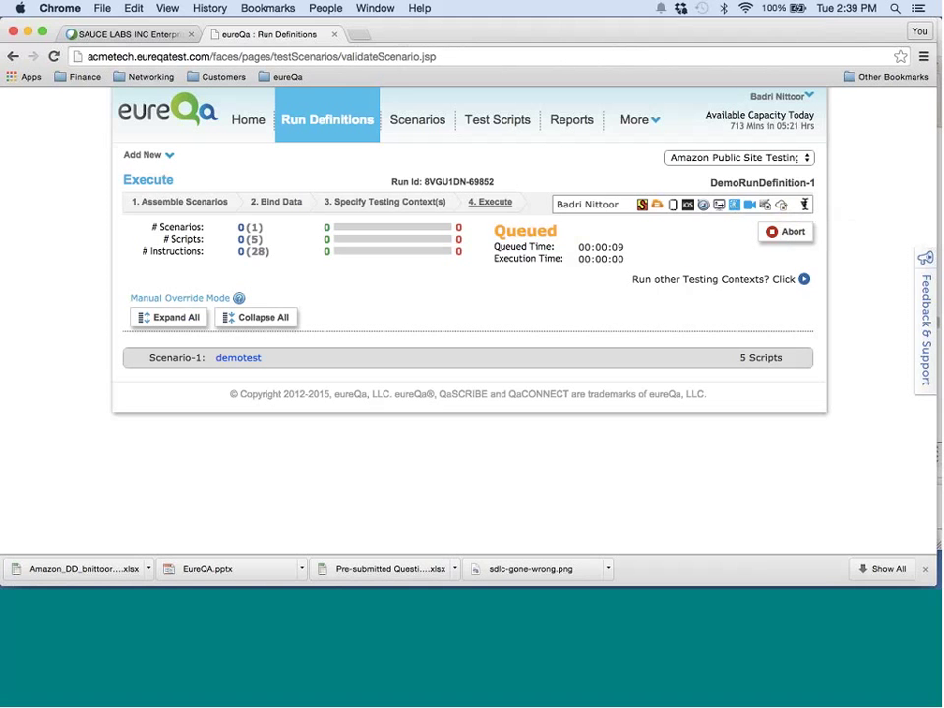
- View the run's results on the 5A0SZHU and 0GB74WD testing contexts
left_click(805, 205)
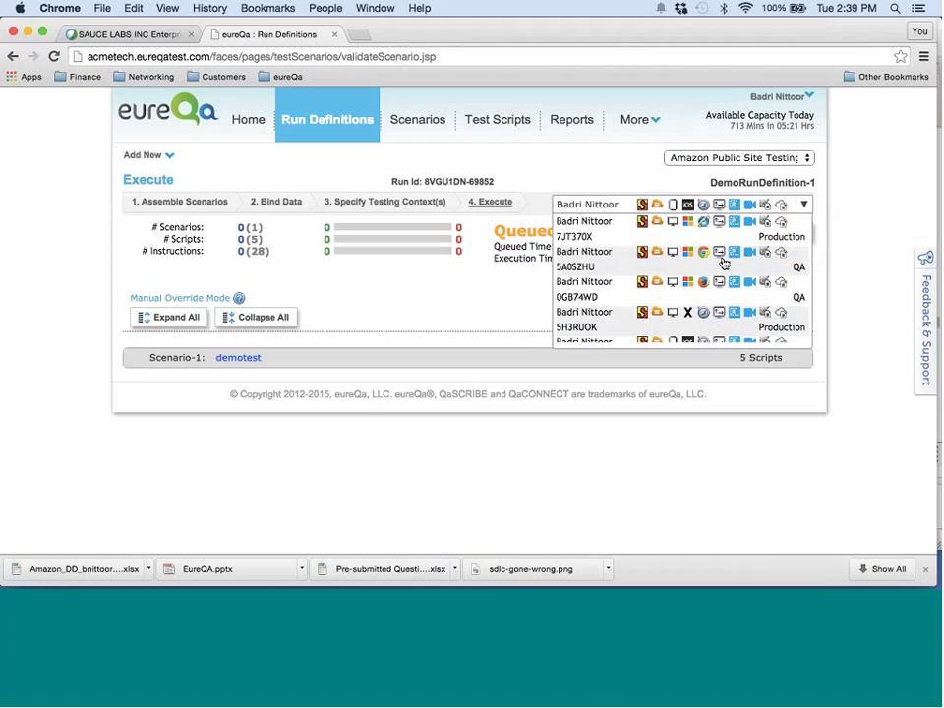
scroll(718, 263, "down", 1)
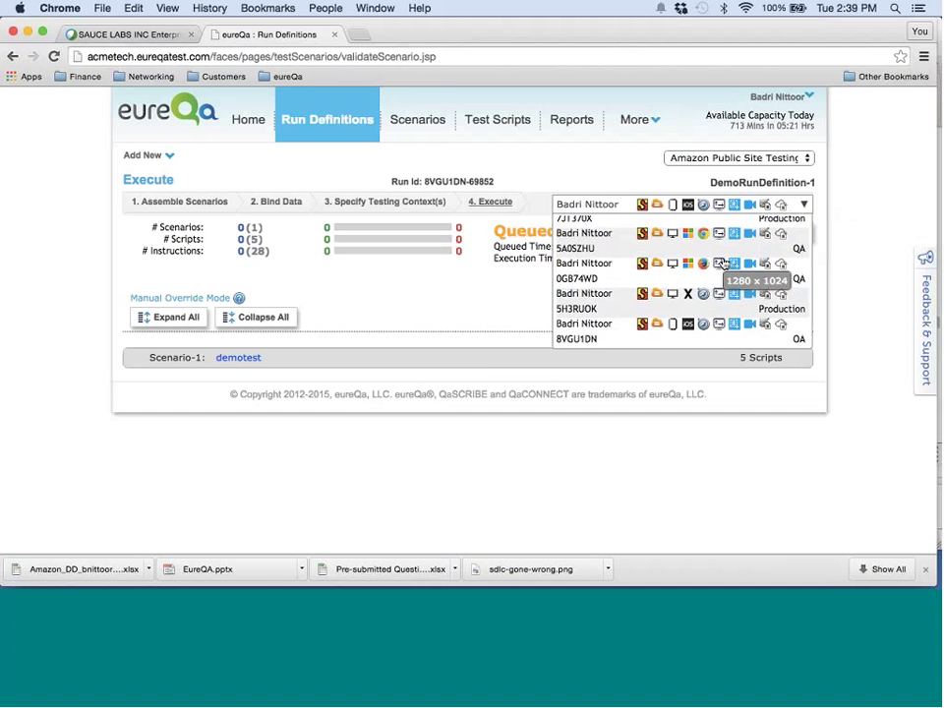
left_click(701, 248)
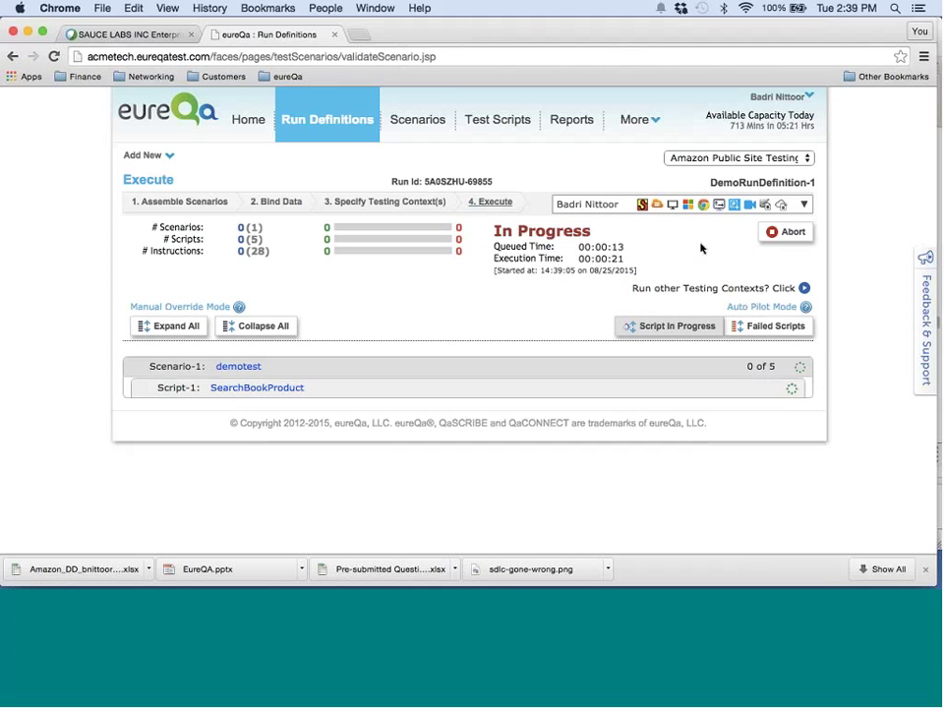
scroll(677, 426, "down", 3)
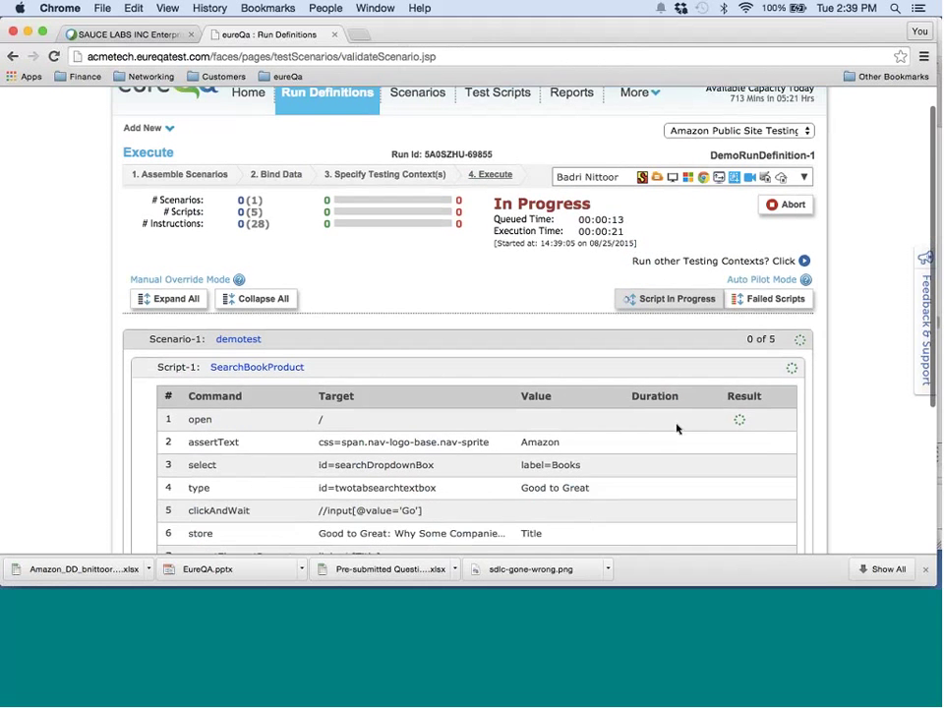
scroll(716, 350, "down", 1)
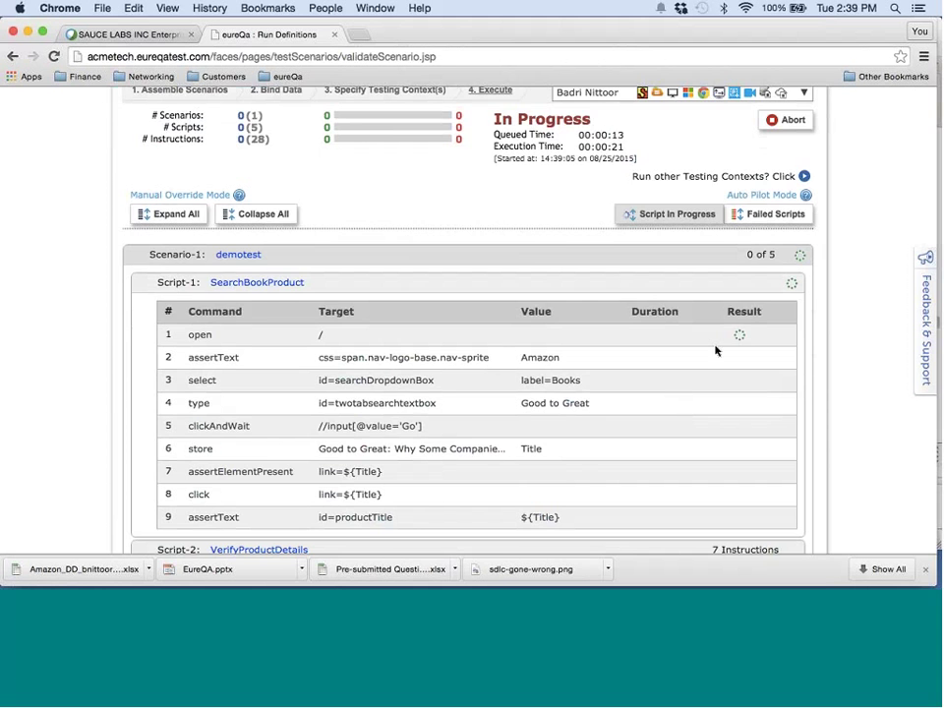
scroll(715, 350, "up", 3)
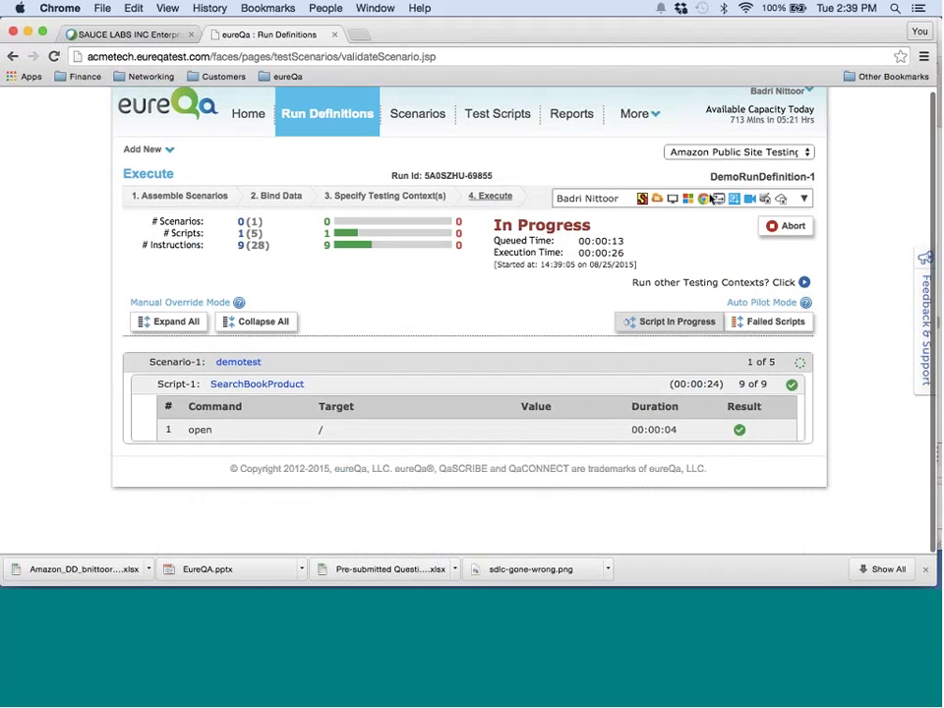
left_click(712, 198)
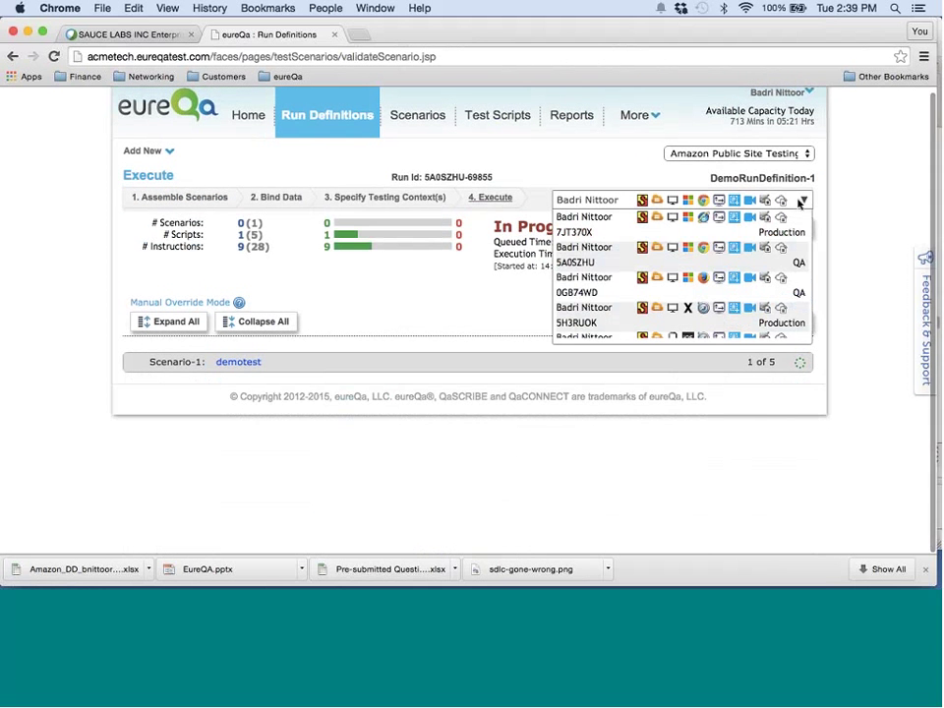
left_click(677, 293)
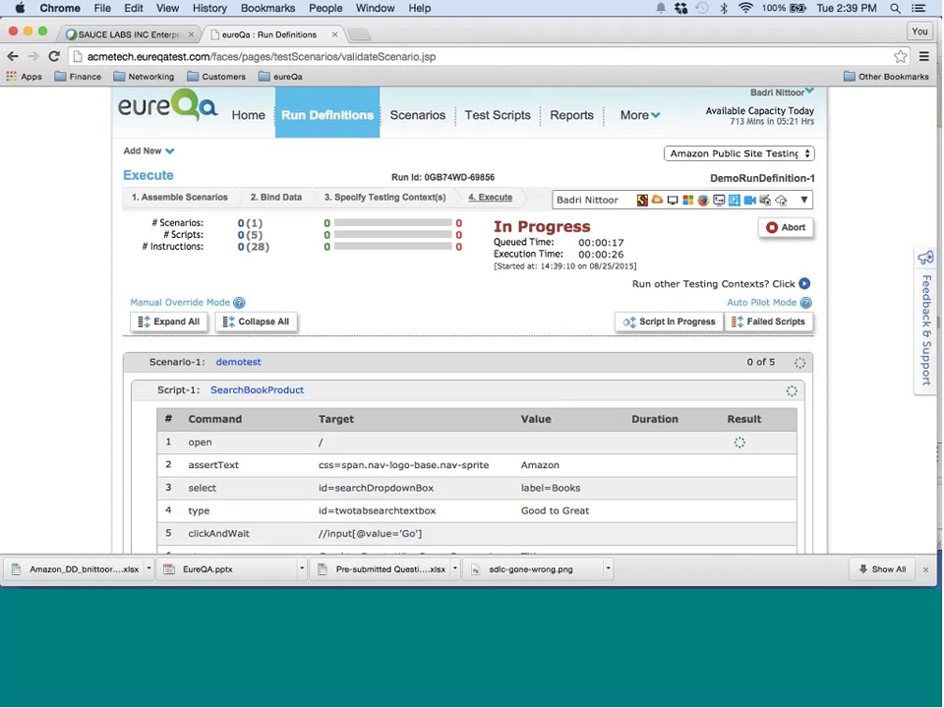
- View the run on contexts 5H3RUOK and 8VGU1DN, expanding the demotest scenario
left_click(802, 200)
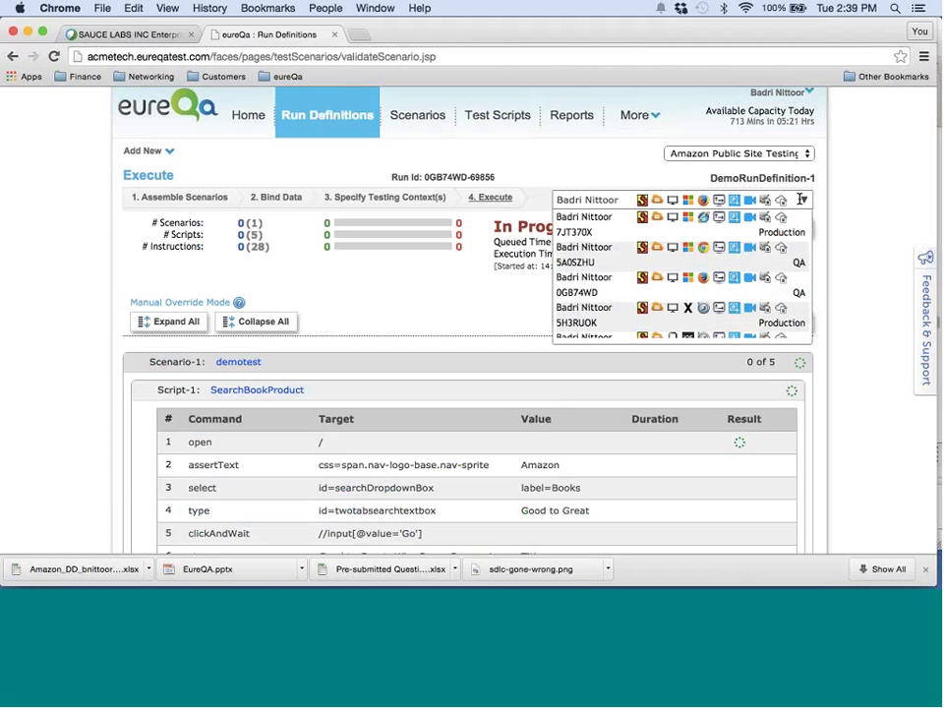
left_click(694, 313)
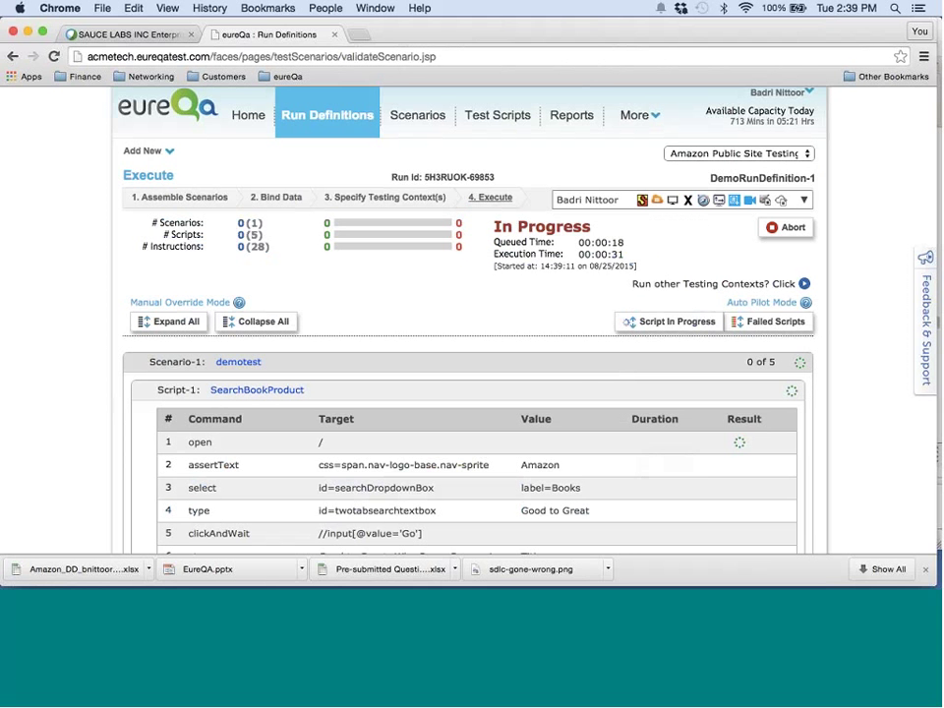
left_click(805, 200)
scroll(700, 281, "down", 1)
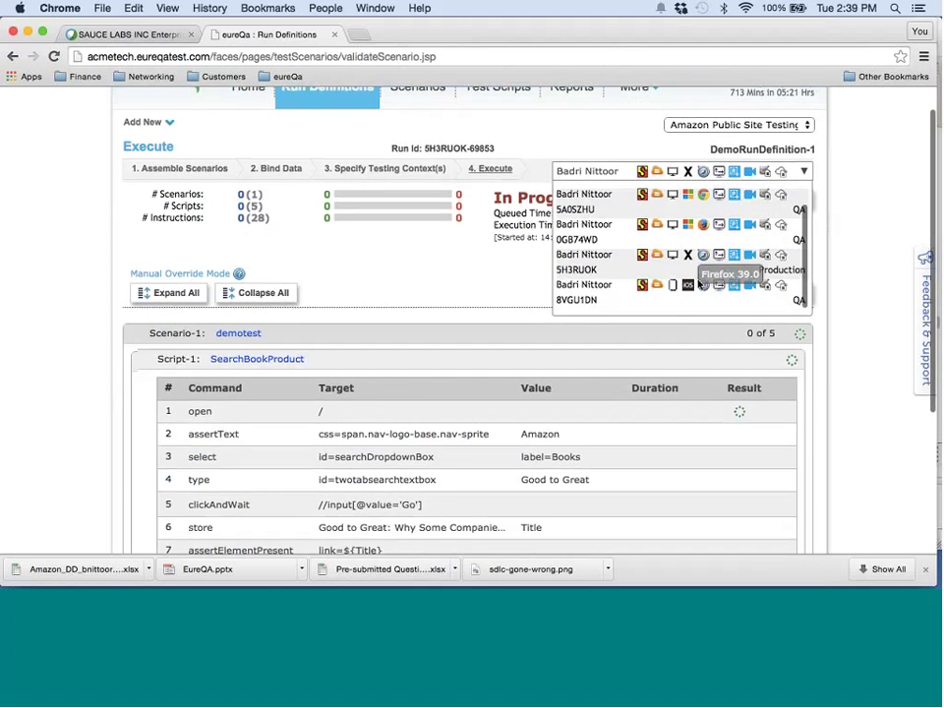
left_click(700, 285)
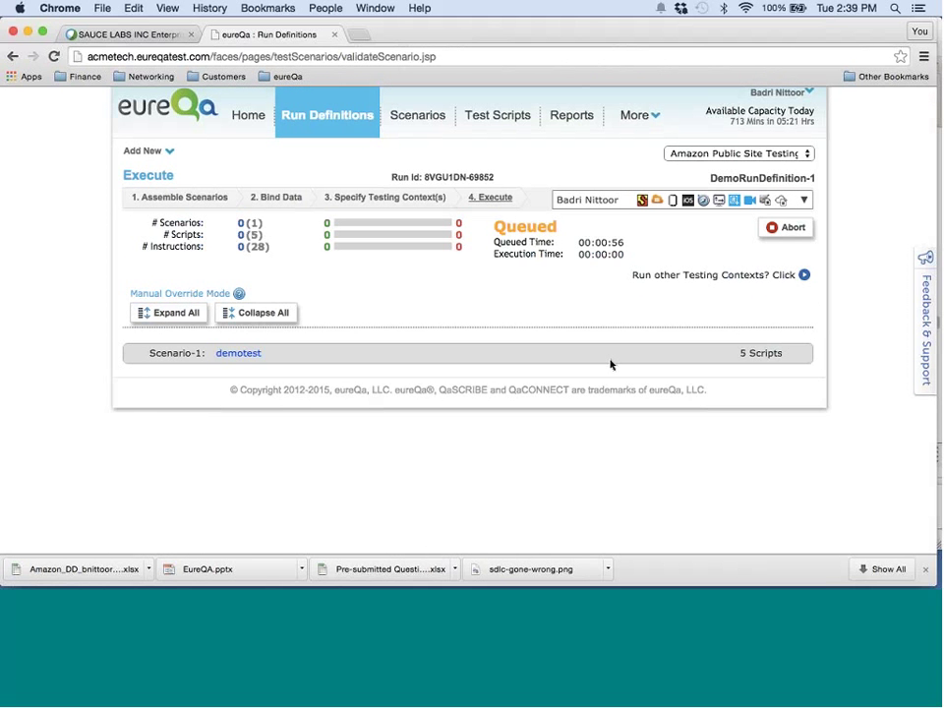
left_click(622, 352)
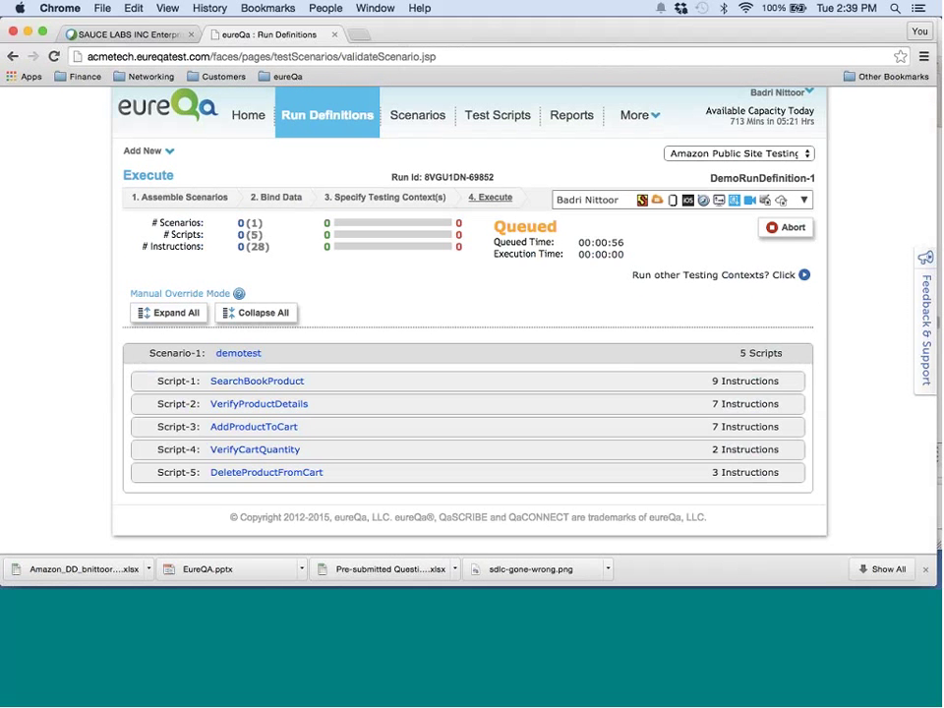
- Switch to context 7JT370X and expand demotest to see its script results
left_click(804, 200)
left_click(706, 229)
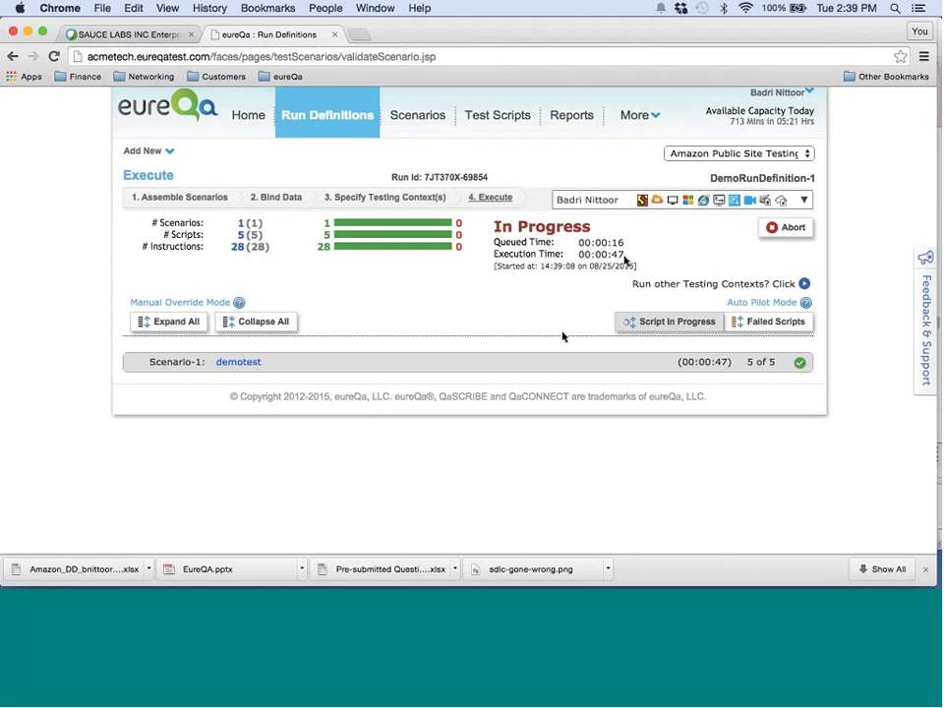
left_click(561, 366)
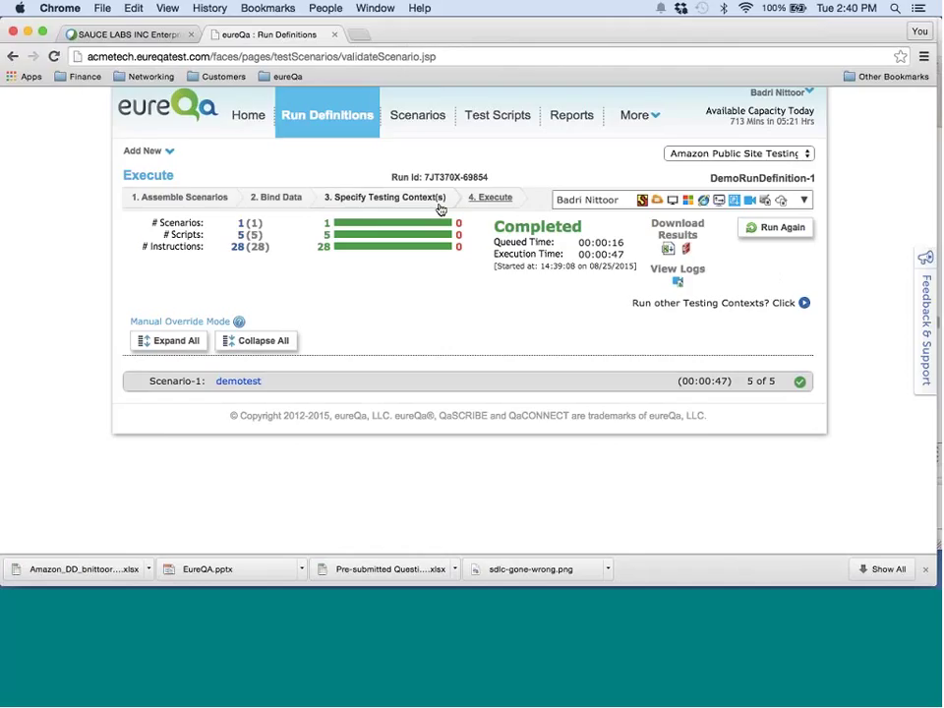
- Return to the eureQa Home page's Test Runs list of recent DemoRunDefinition-1 runs
left_click(248, 118)
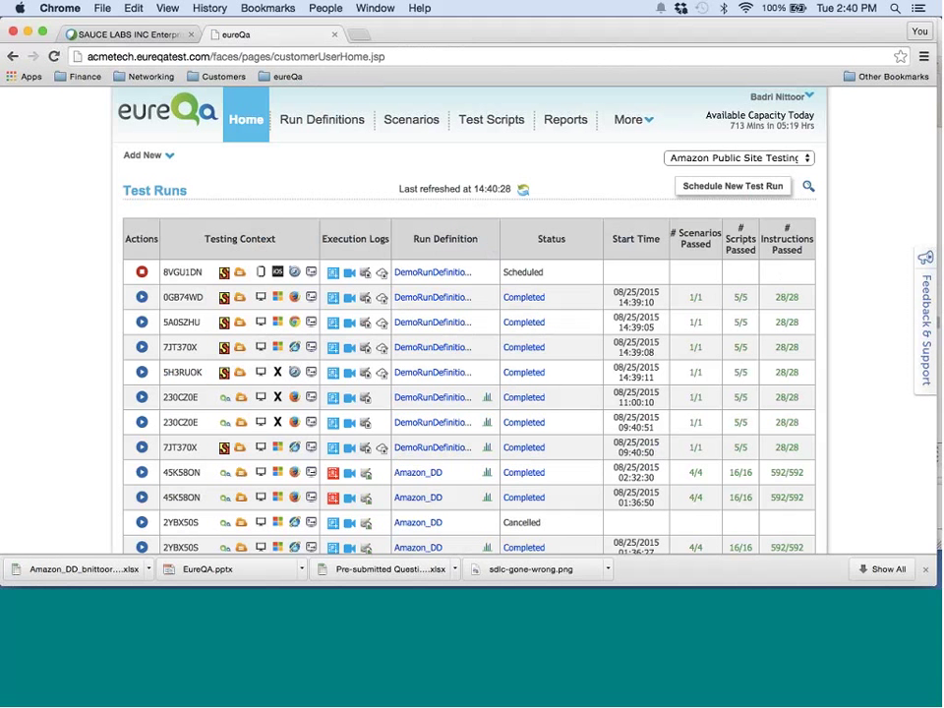
- Scroll the Test Runs table and open the Completed 45K58ON run's results
scroll(477, 438, "down", 2)
scroll(472, 435, "down", 4)
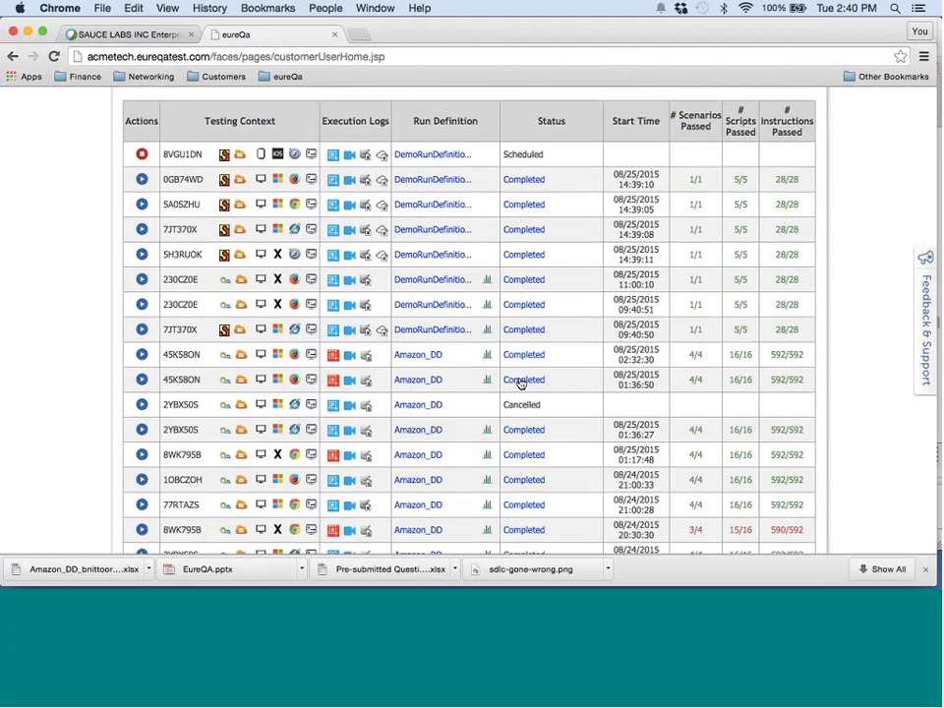
left_click(522, 382)
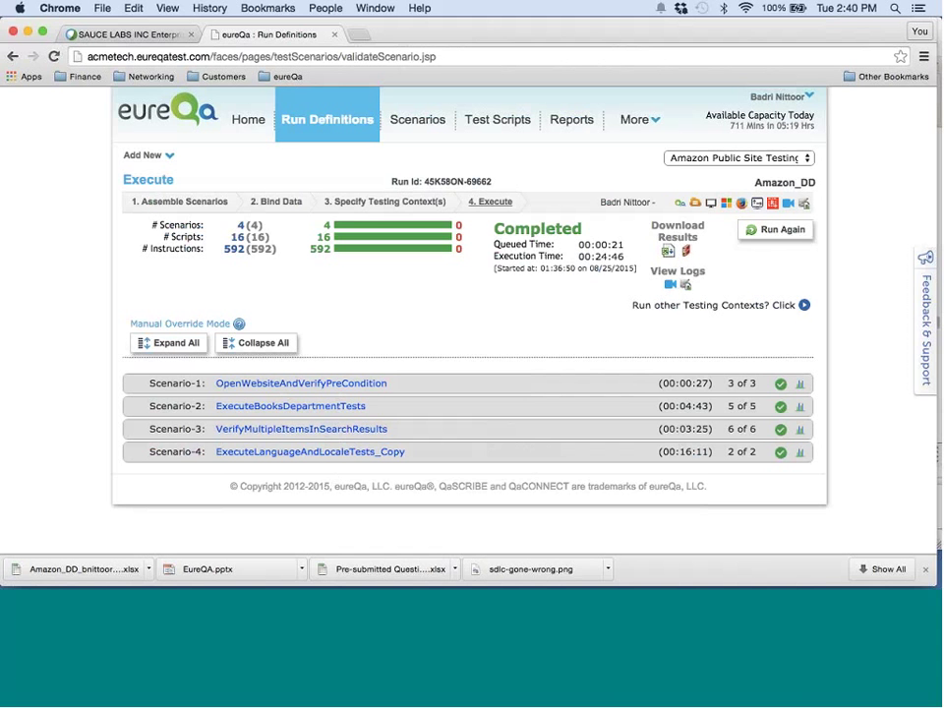
- Expand Scenario-1 and the ExecuteBooksDepartmentTests scenario to show their scripts
left_click(598, 382)
left_click(566, 491)
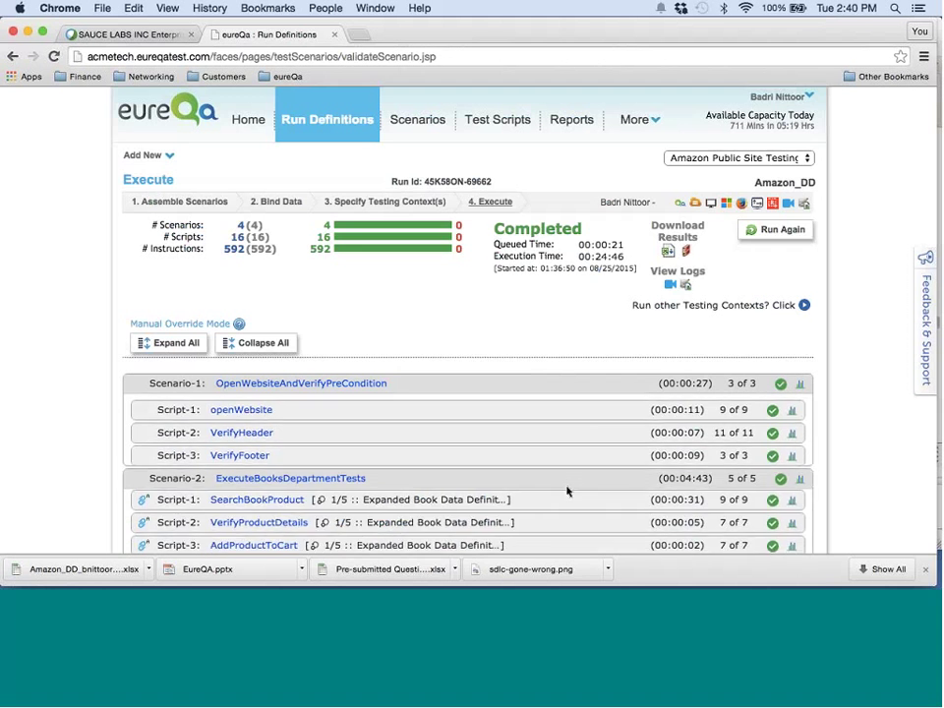
scroll(611, 449, "down", 2)
scroll(526, 395, "down", 1)
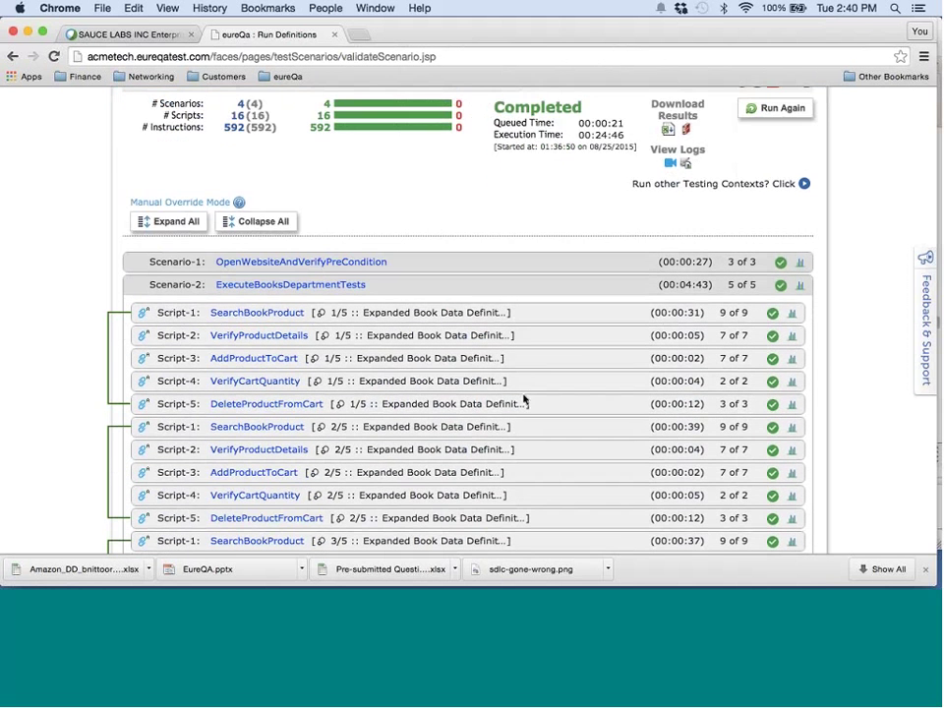
scroll(493, 386, "down", 3)
scroll(493, 385, "down", 8)
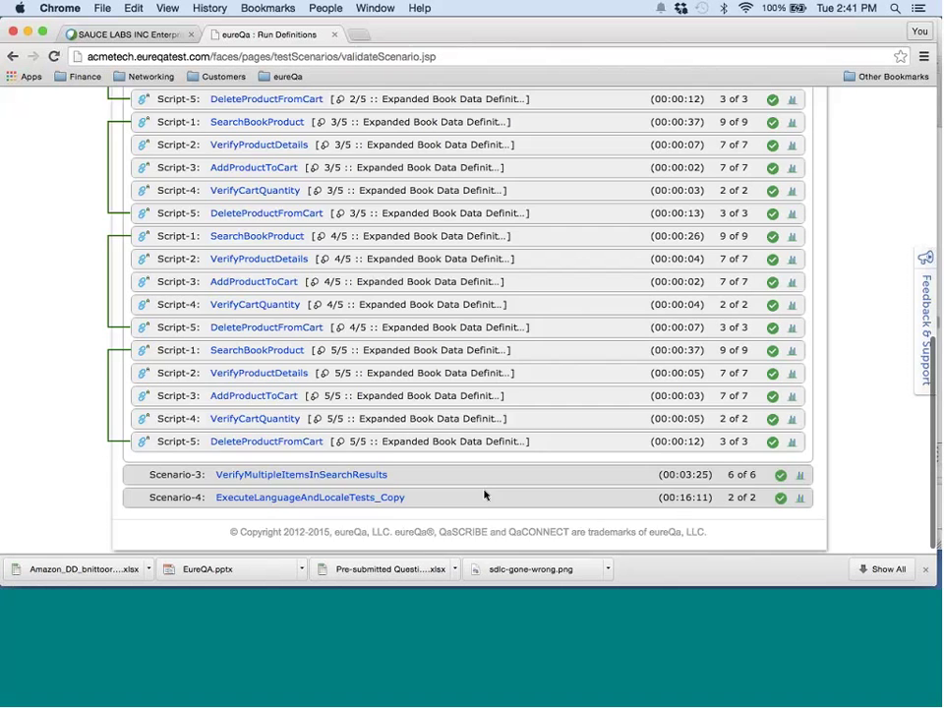
- Expand ExecuteLanguageAndLocaleTests_Copy and show the VerifyHeader_MultipleLanguages_Copy command table
left_click(485, 496)
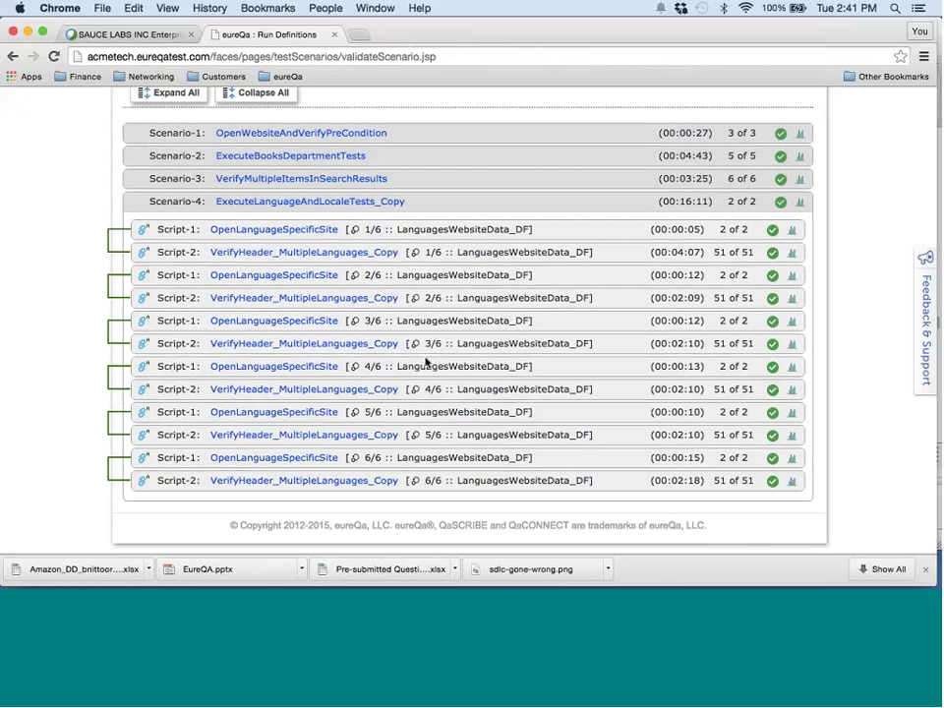
left_click(469, 480)
scroll(609, 401, "down", 2)
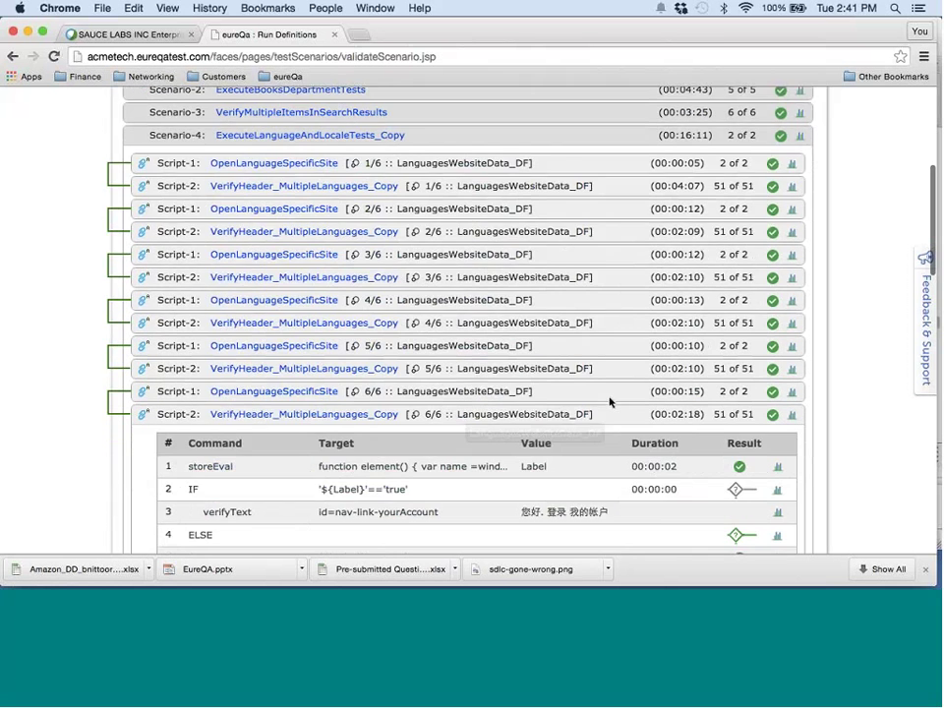
scroll(609, 402, "down", 5)
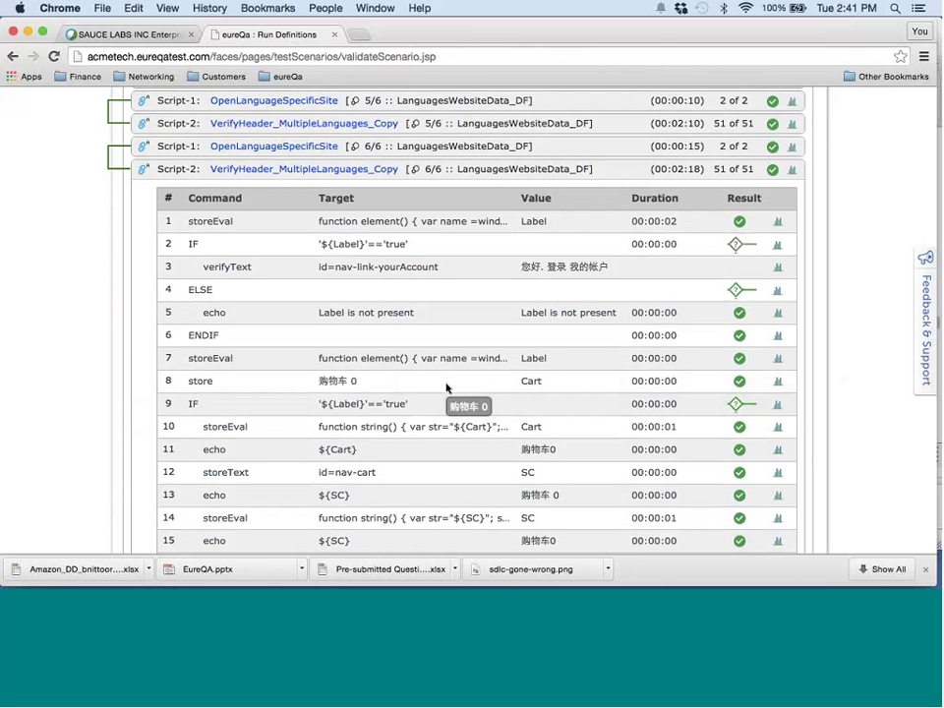
- Export the run results in Excel format and open the downloaded report
scroll(446, 389, "up", 1)
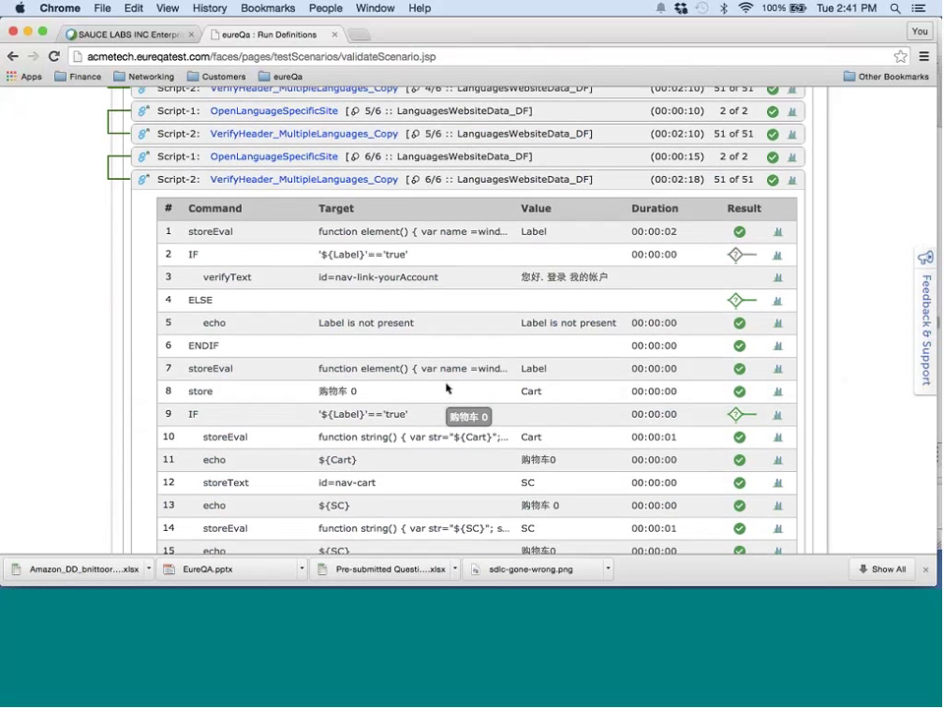
scroll(446, 389, "up", 5)
scroll(446, 388, "up", 10)
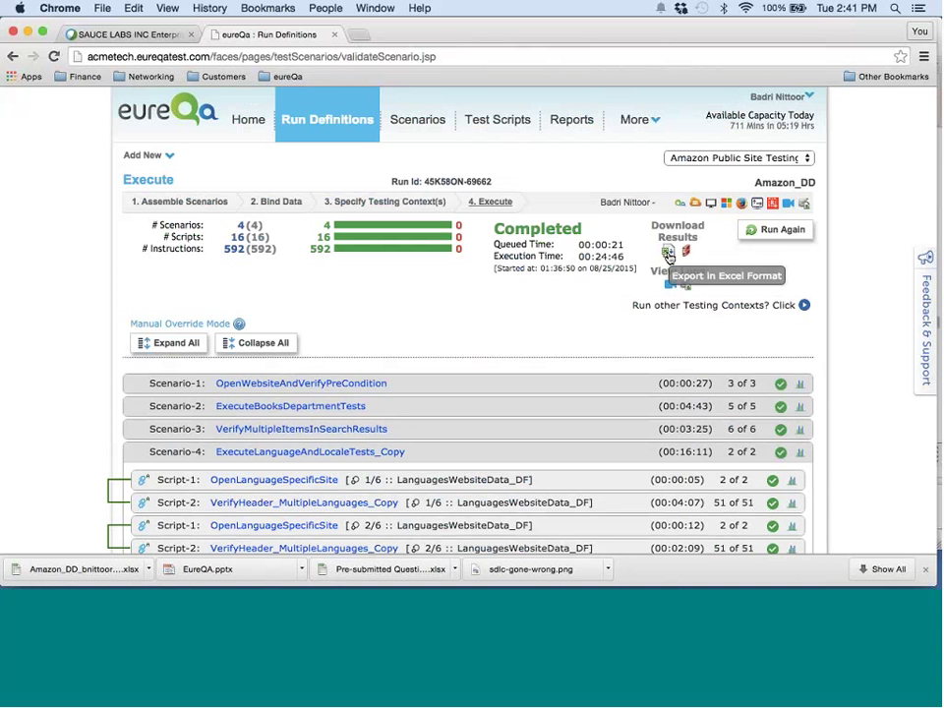
left_click(668, 255)
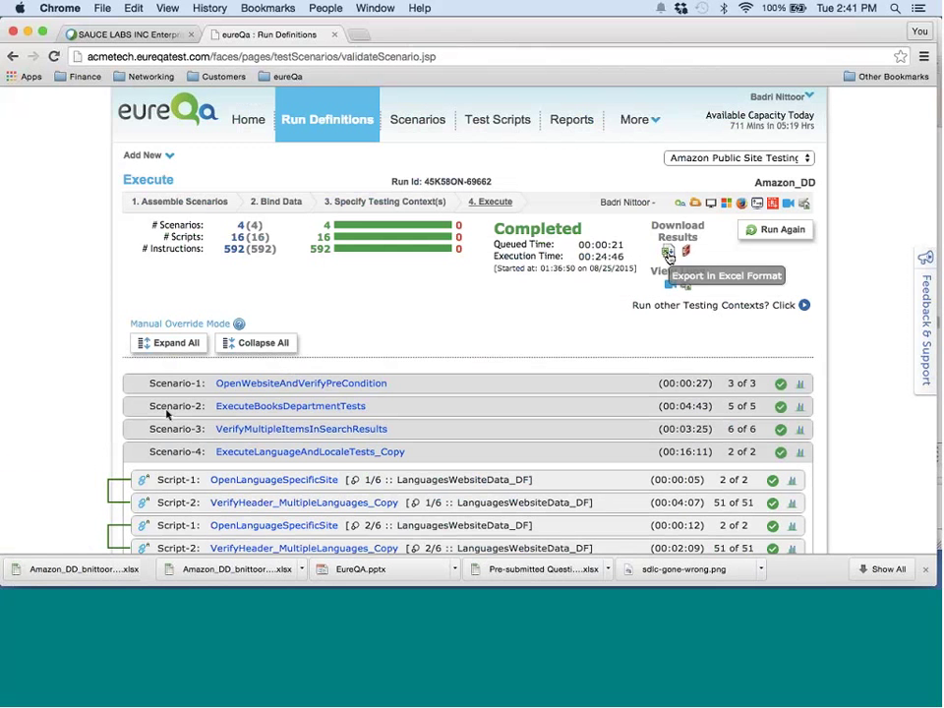
left_click(71, 576)
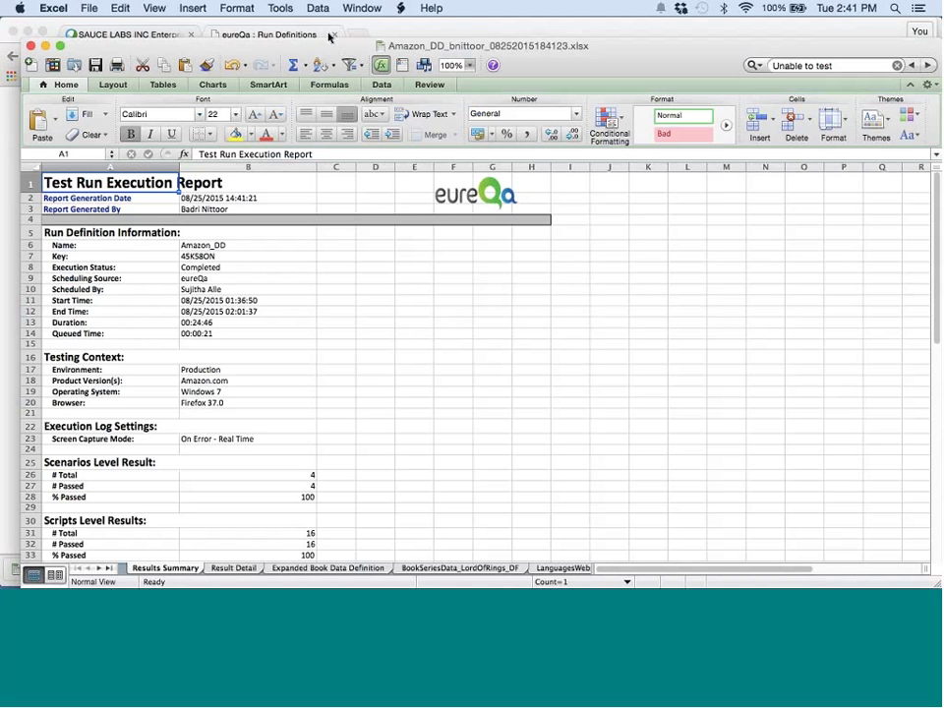
- View the Result Detail sheet's Pass results with start, end and duration columns
scroll(177, 394, "down", 10)
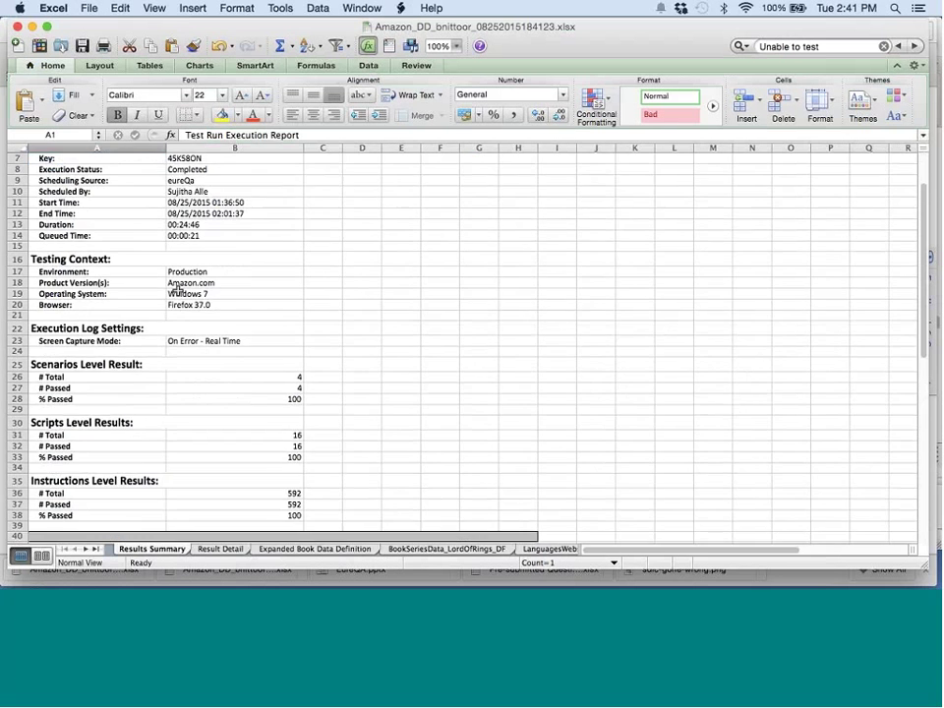
scroll(178, 290, "up", 3)
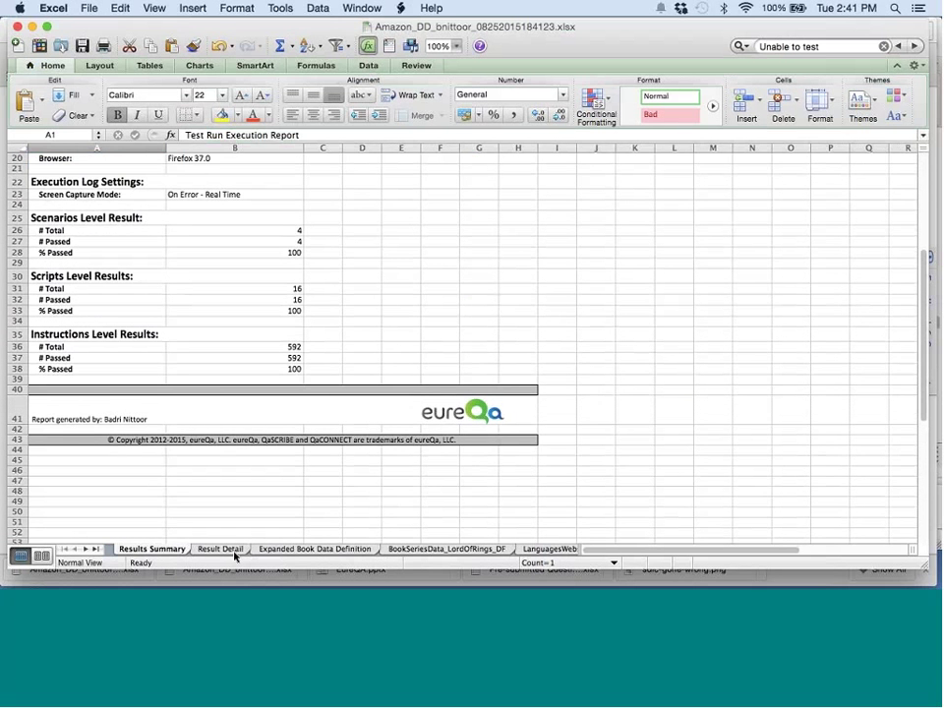
left_click(223, 549)
scroll(227, 323, "right", 5)
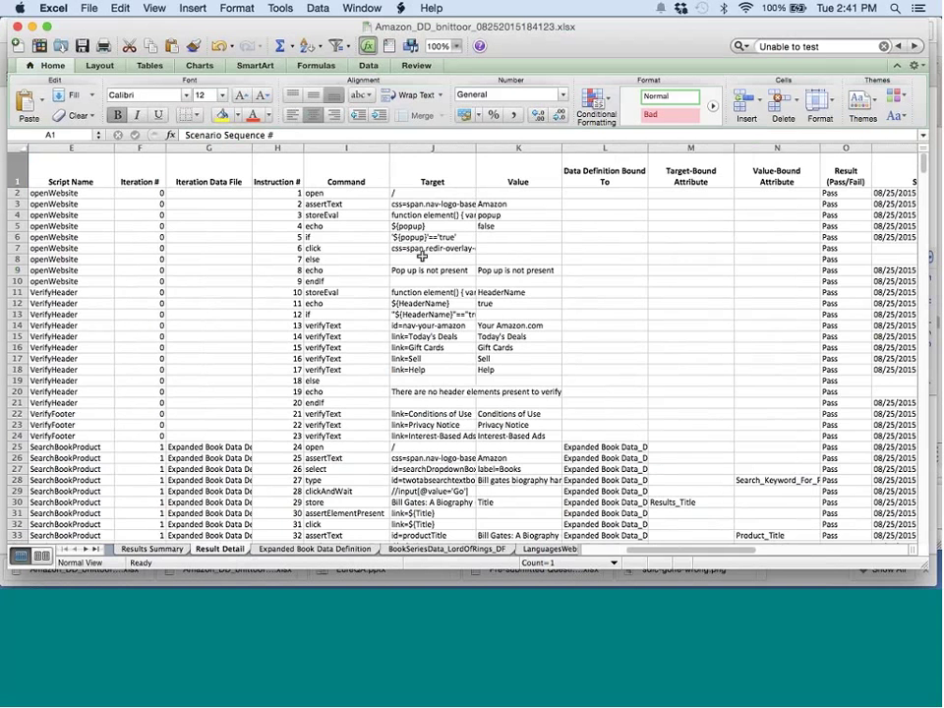
scroll(422, 257, "right", 7)
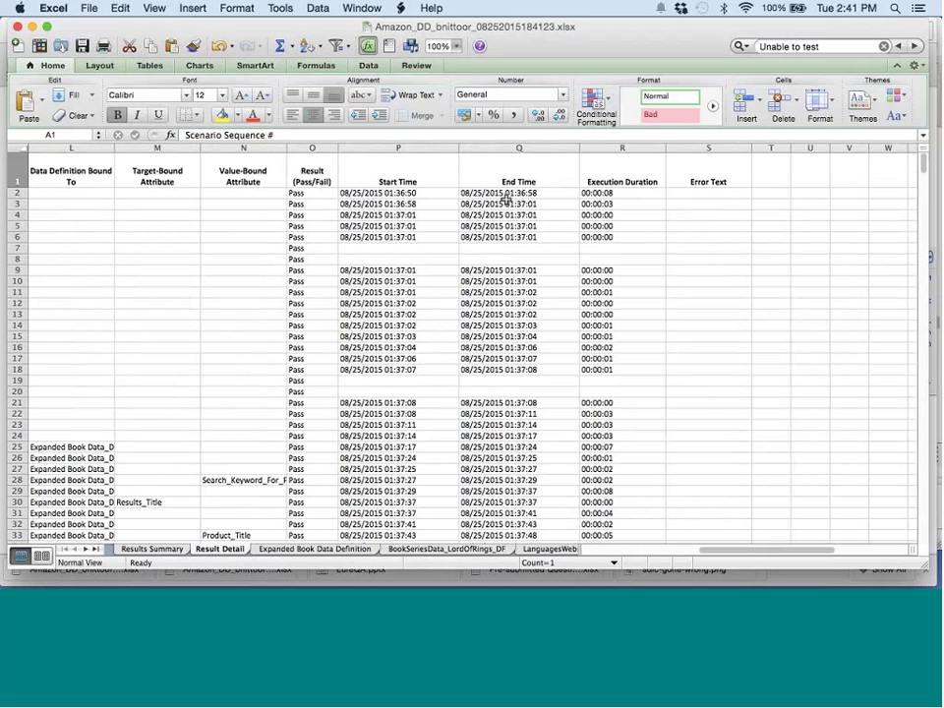
scroll(622, 209, "down", 5)
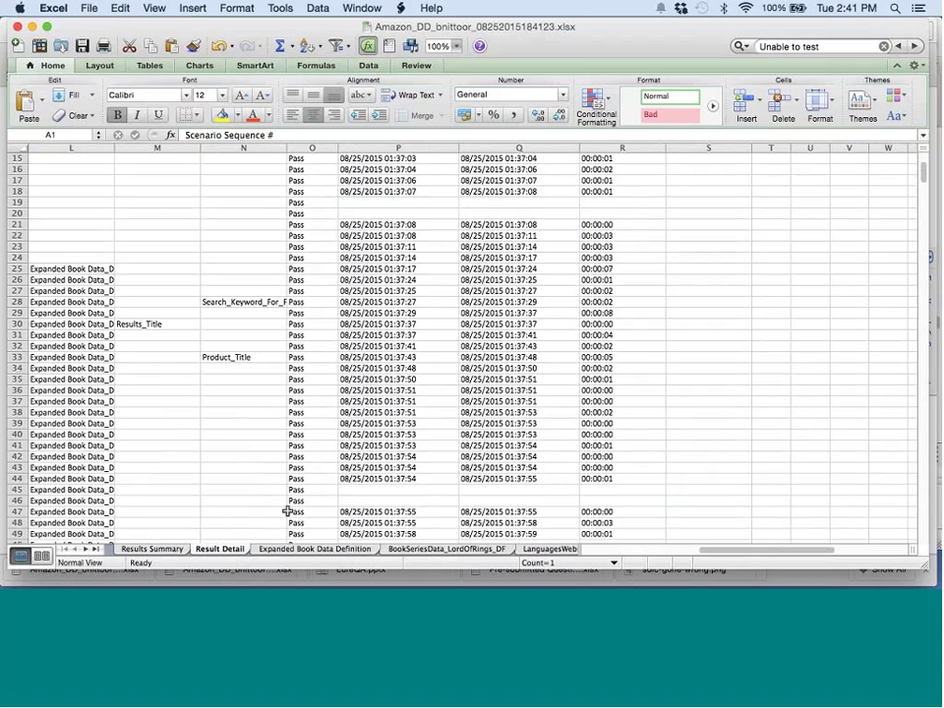
- Check Expanded Book Data Definition's Pass results and widen LanguagesWebsiteData_DF column A
left_click(288, 549)
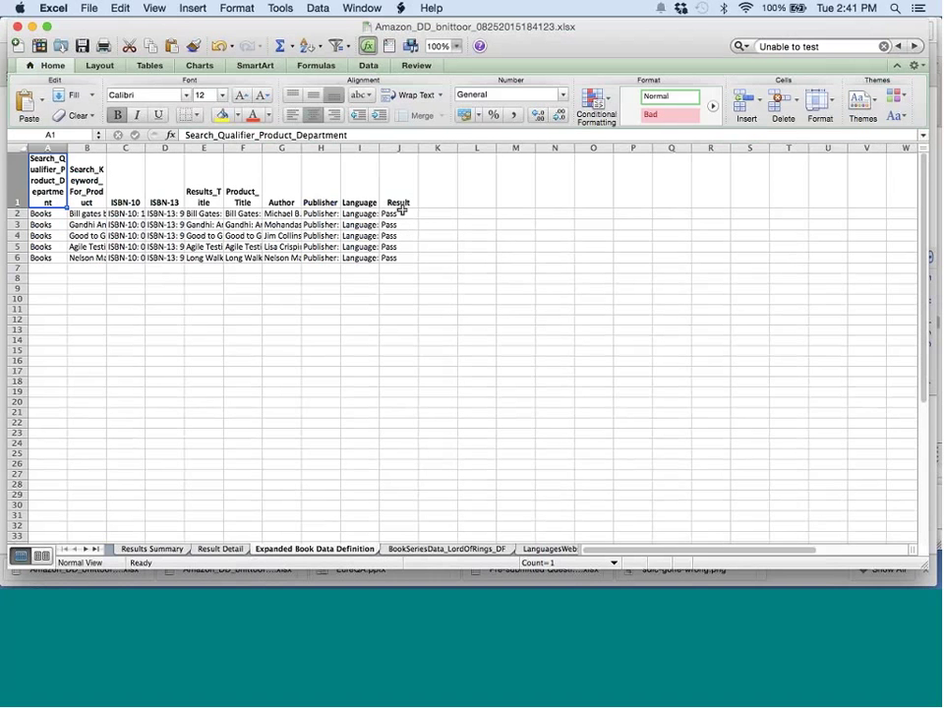
left_click_drag(401, 209, 402, 257)
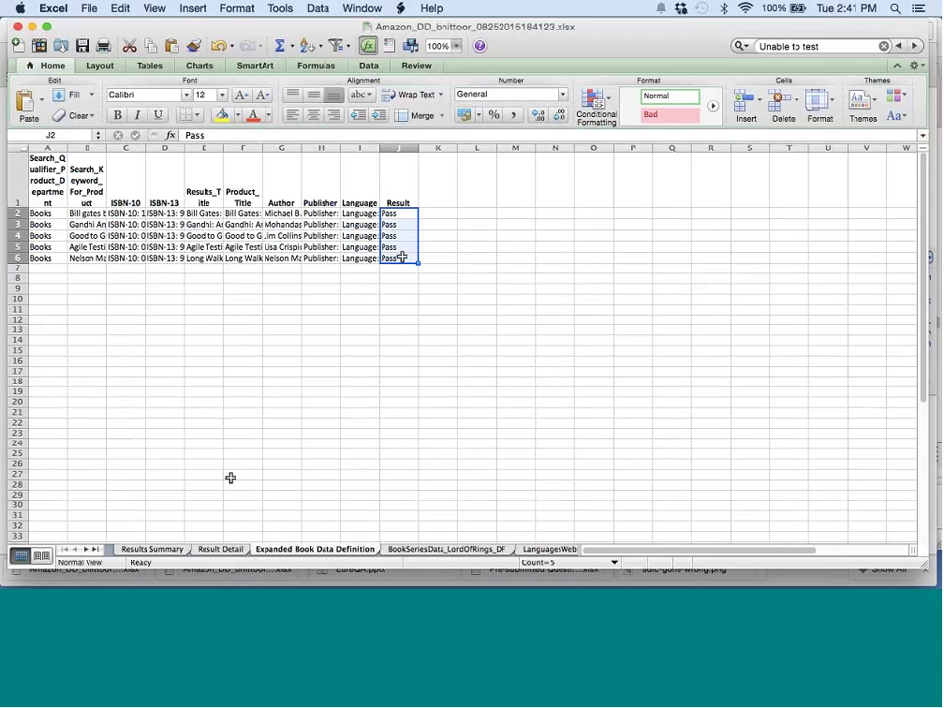
left_click(538, 551)
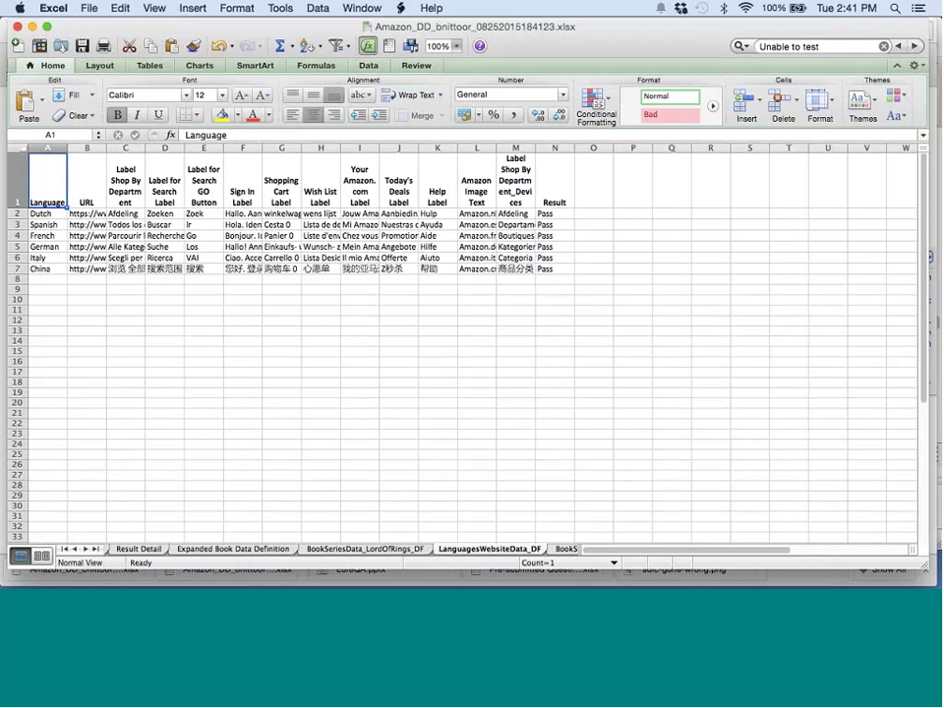
left_click_drag(67, 147, 111, 147)
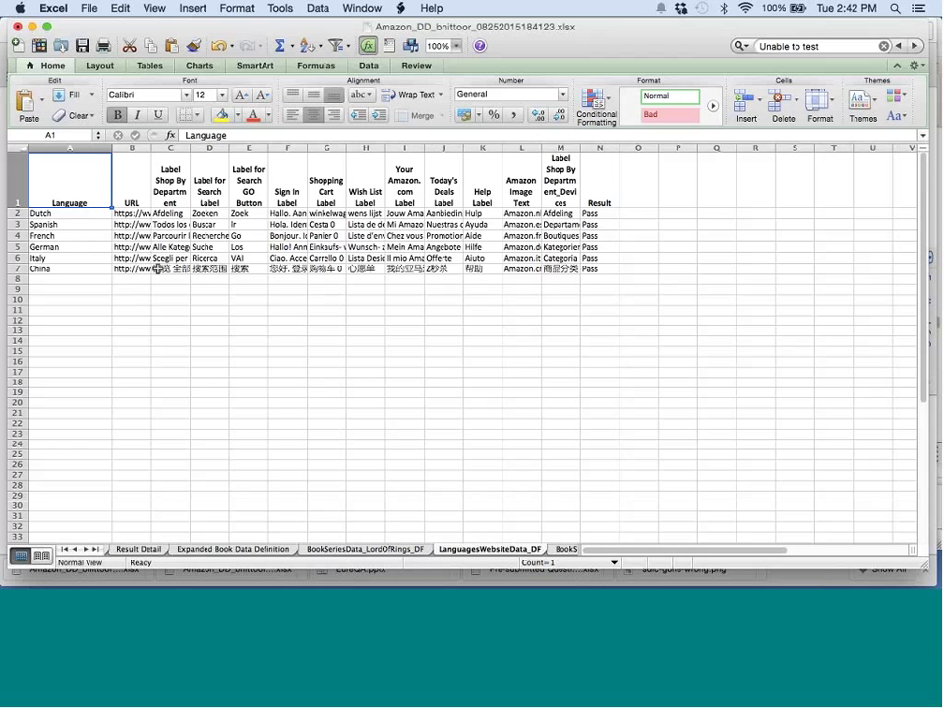
- Select column N's Pass results, then close the workbook without saving
left_click_drag(599, 224, 598, 264)
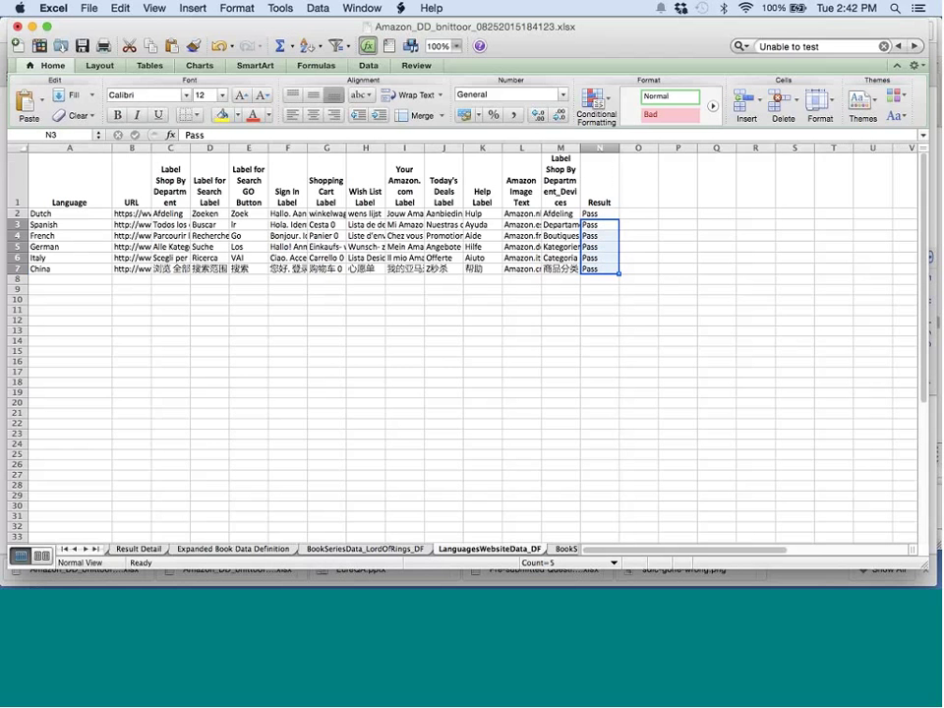
left_click(18, 26)
left_click(433, 126)
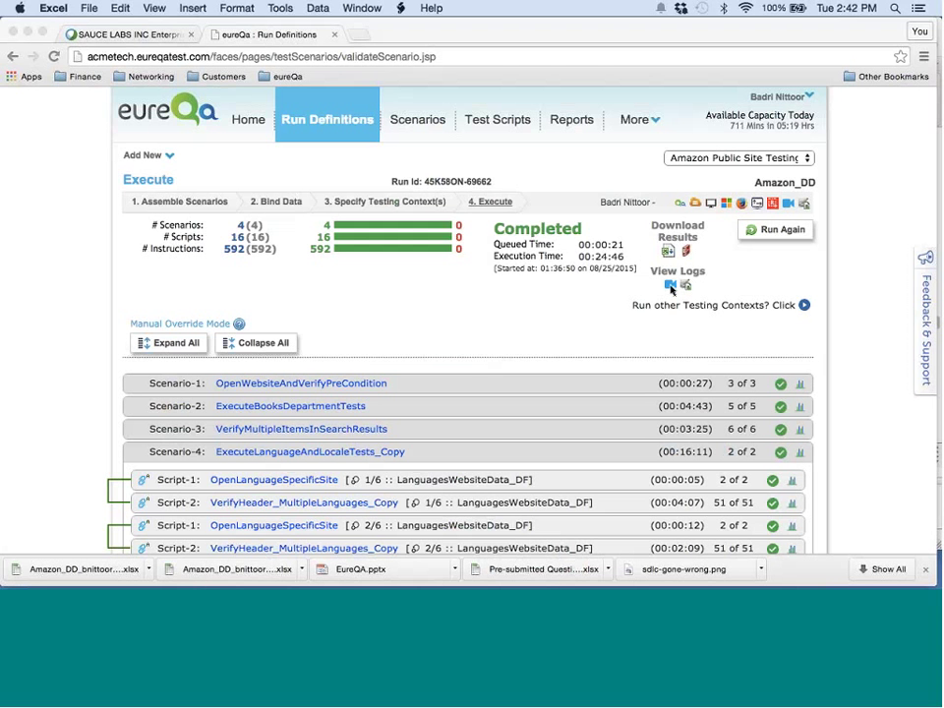
- Play back and close run 45K58ON-69662's recorded video, then show all windows
left_click(671, 286)
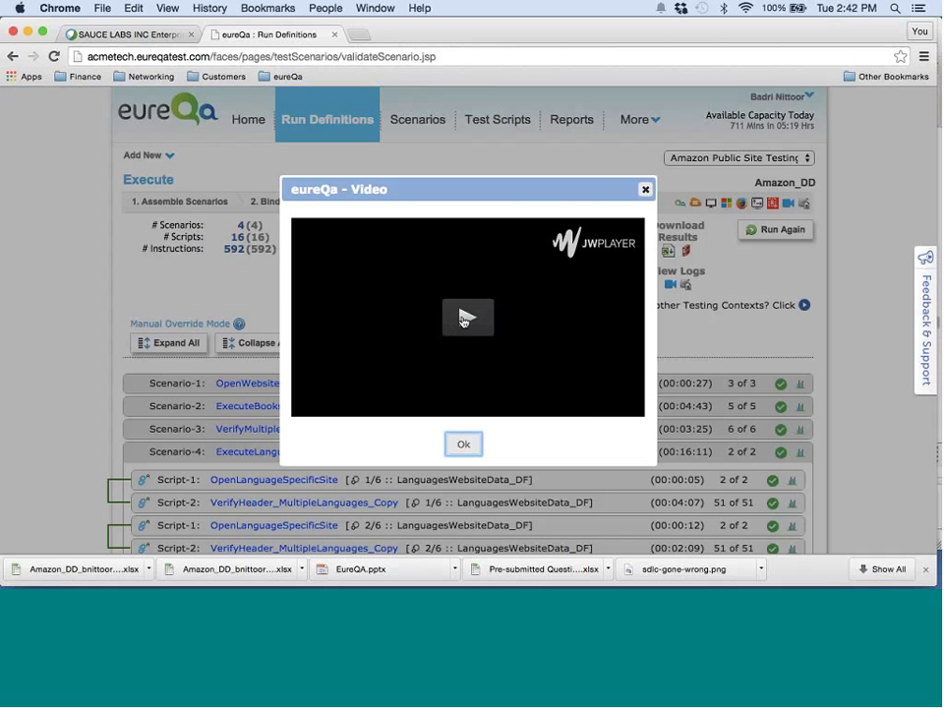
left_click(460, 322)
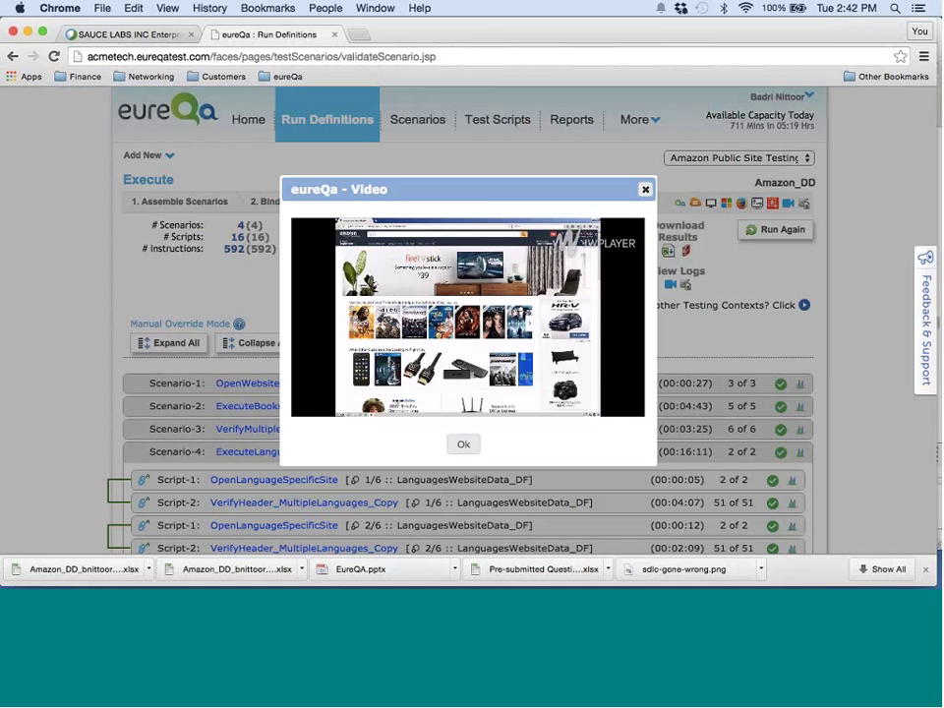
left_click(645, 191)
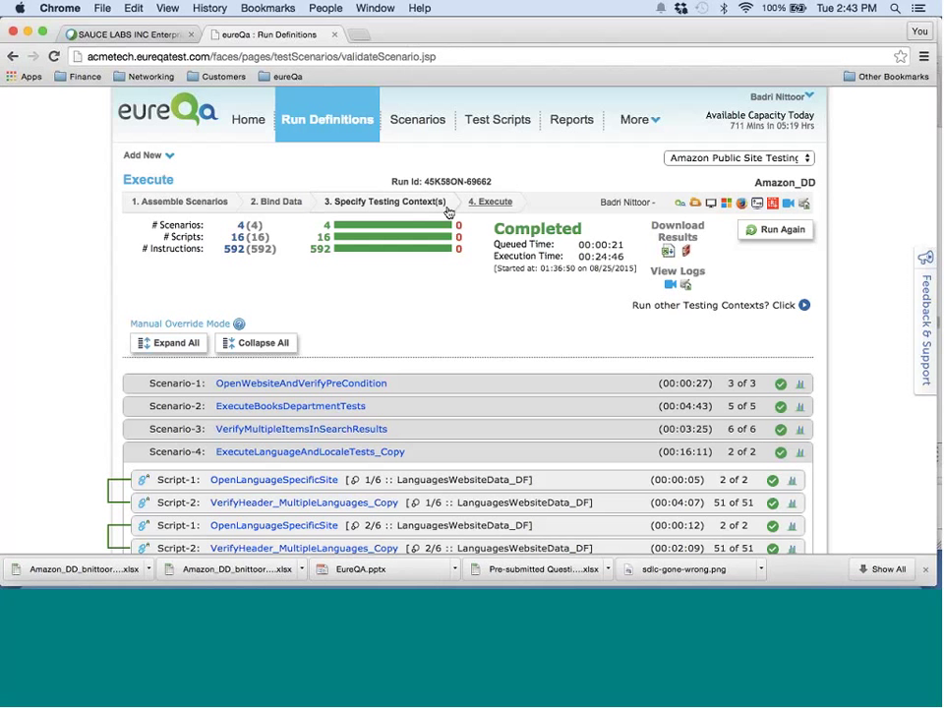
key("ctrl+Up")
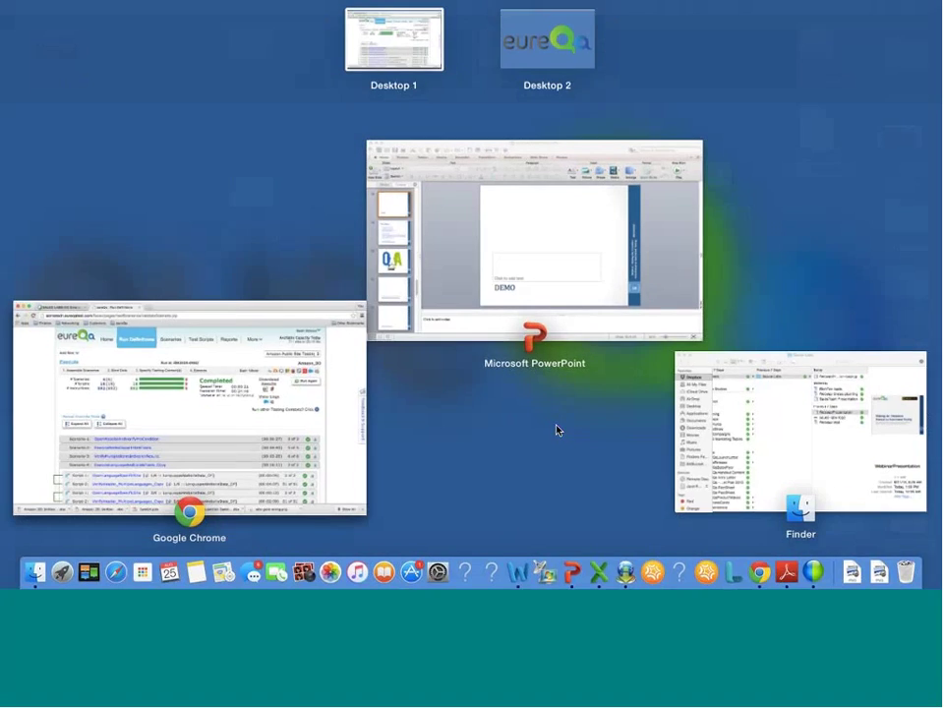
- Launch Firefox and bring up the QaSCRIBE sign-in form
left_click(559, 432)
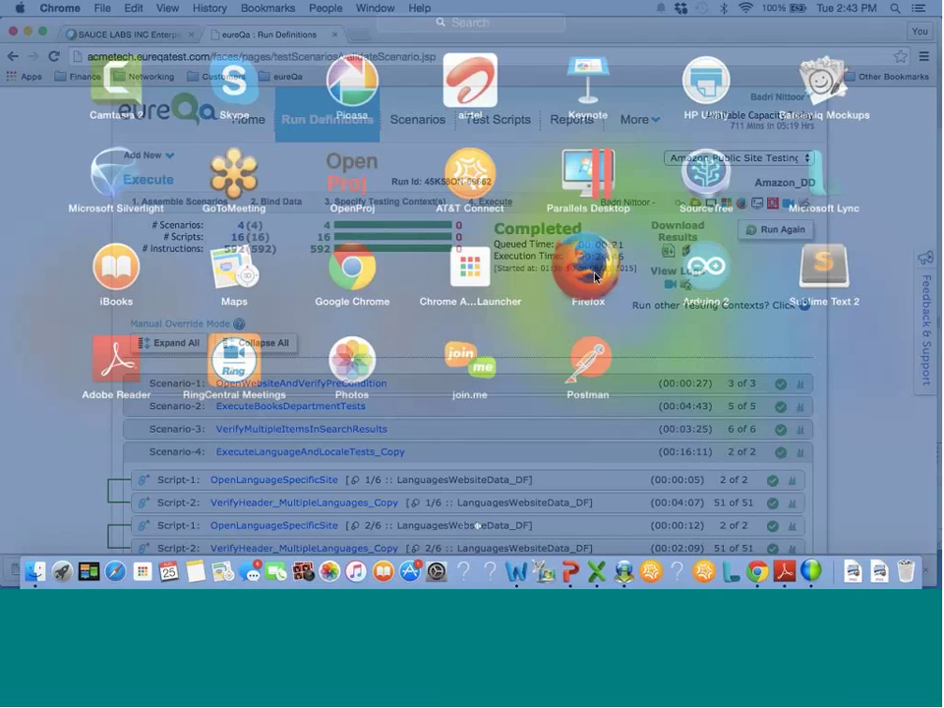
left_click(594, 276)
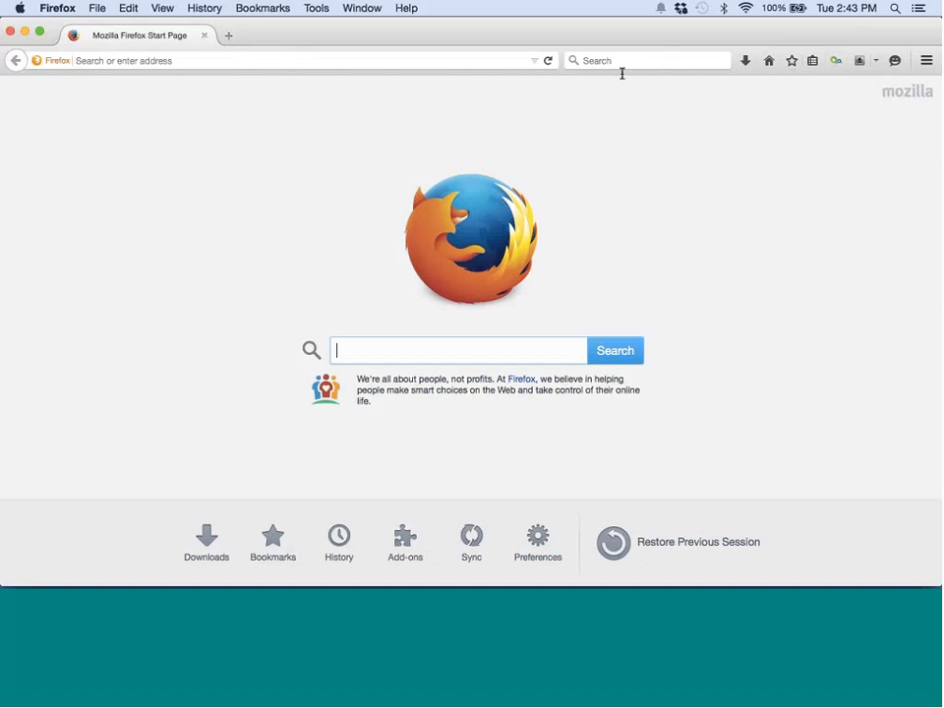
left_click(836, 61)
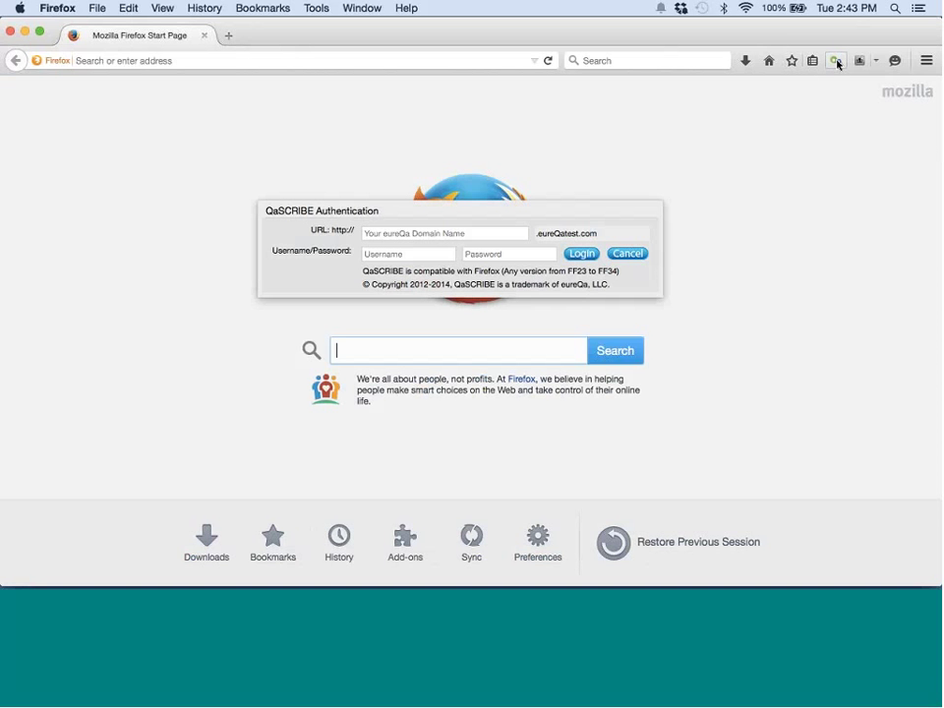
- Log in to QaSCRIBE with domain acmetech, the username and the account password
left_click(393, 234)
type("ac")
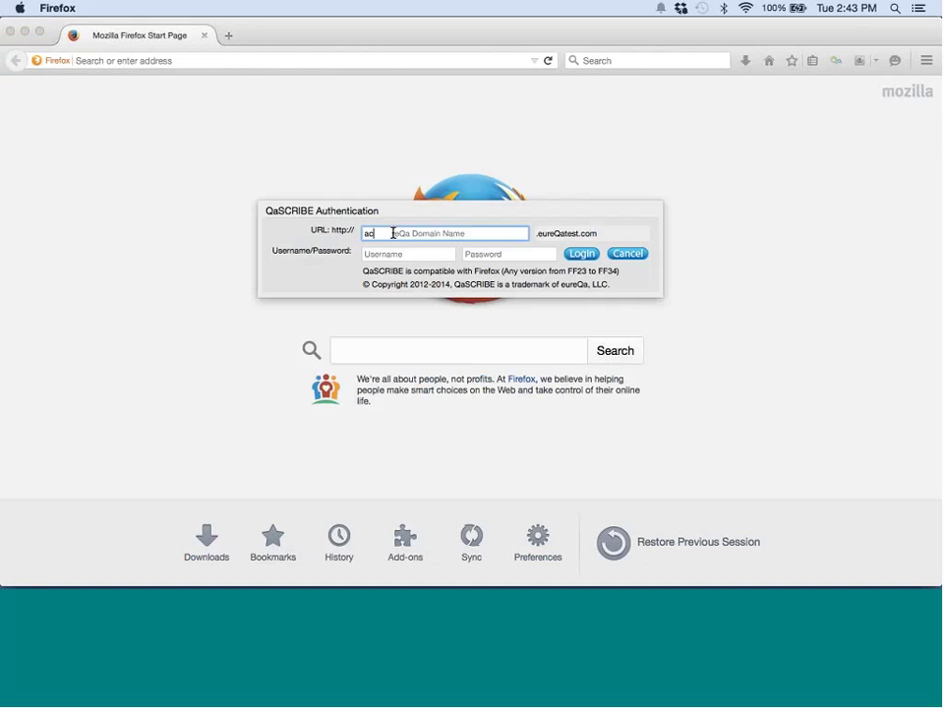
type("metech")
key("Tab")
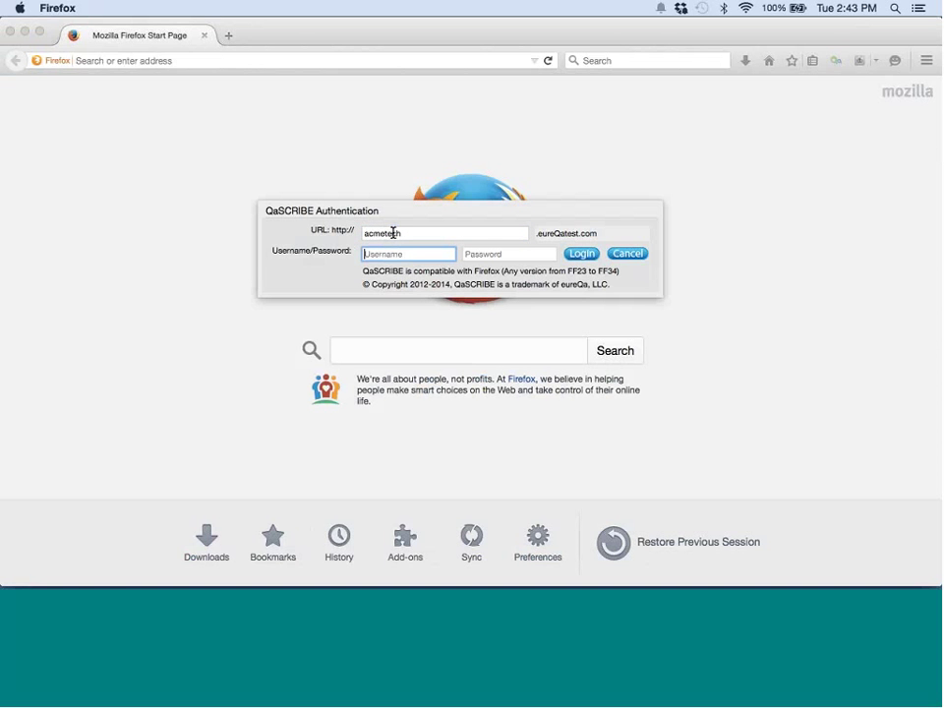
key("Tab")
type("***")
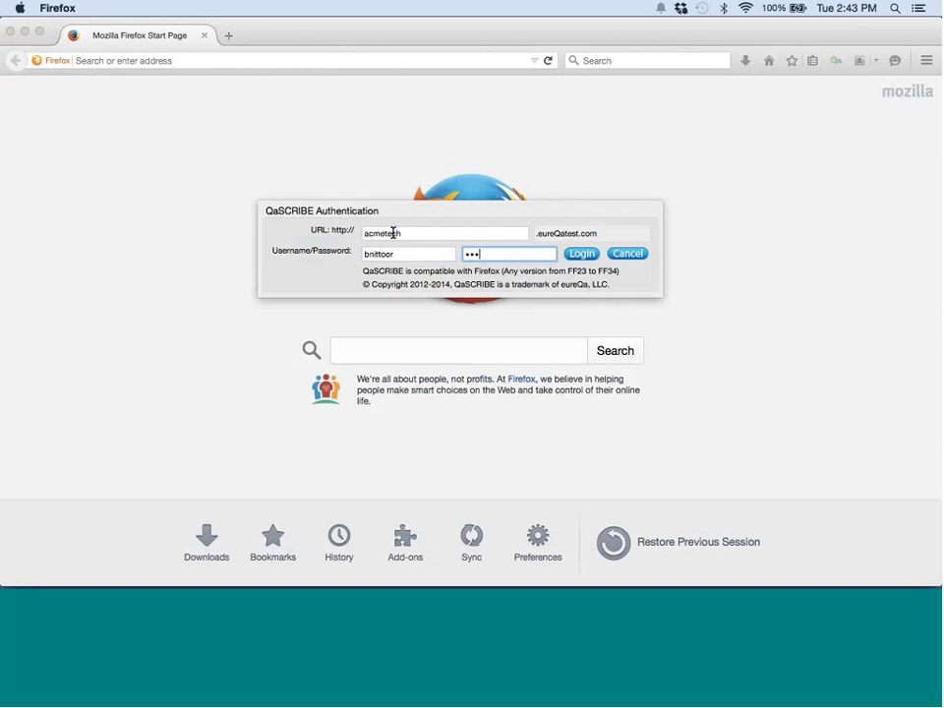
type("*******")
left_click(582, 254)
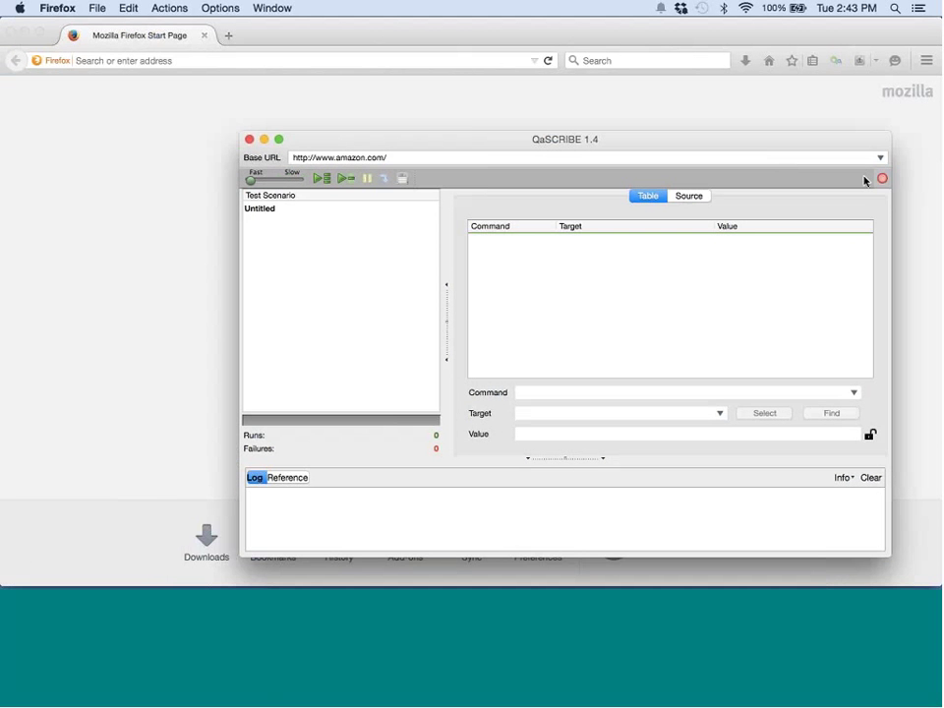
left_click(306, 58)
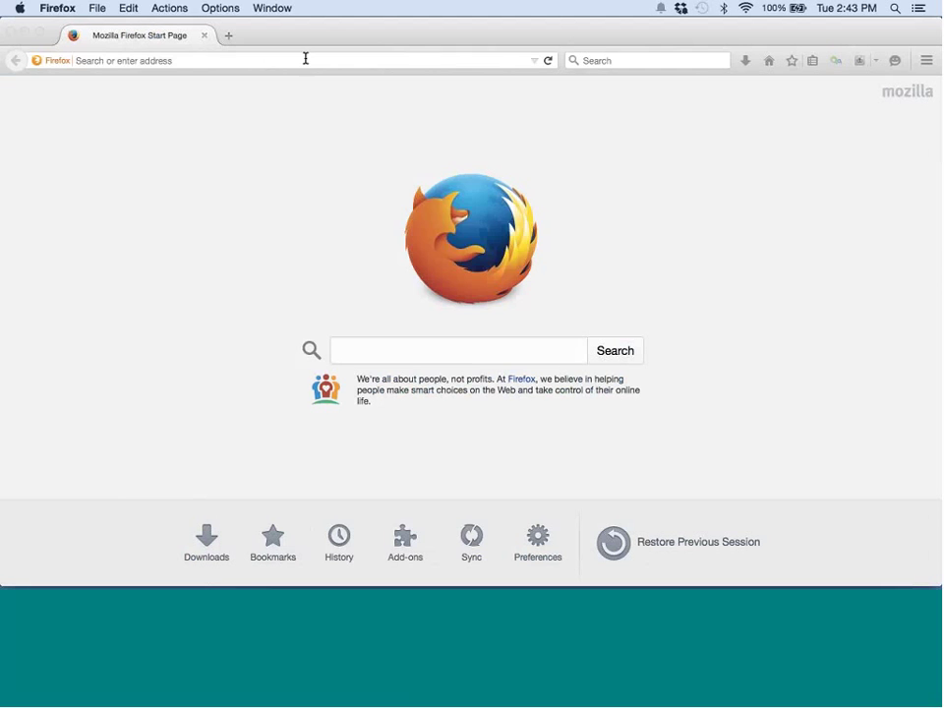
type("www.a")
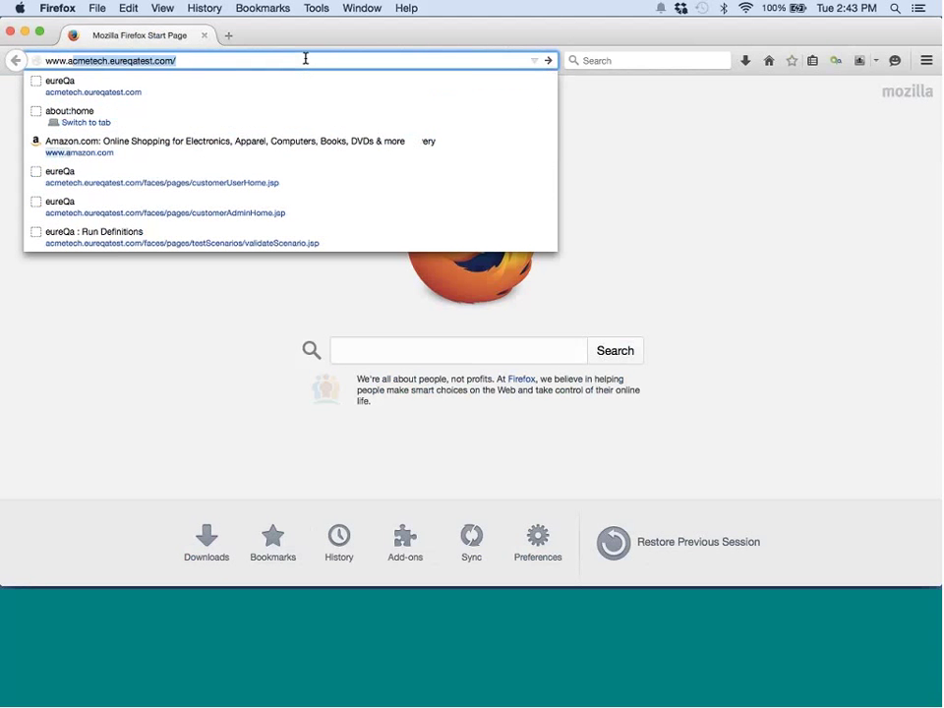
key("BackSpace")
type("mon")
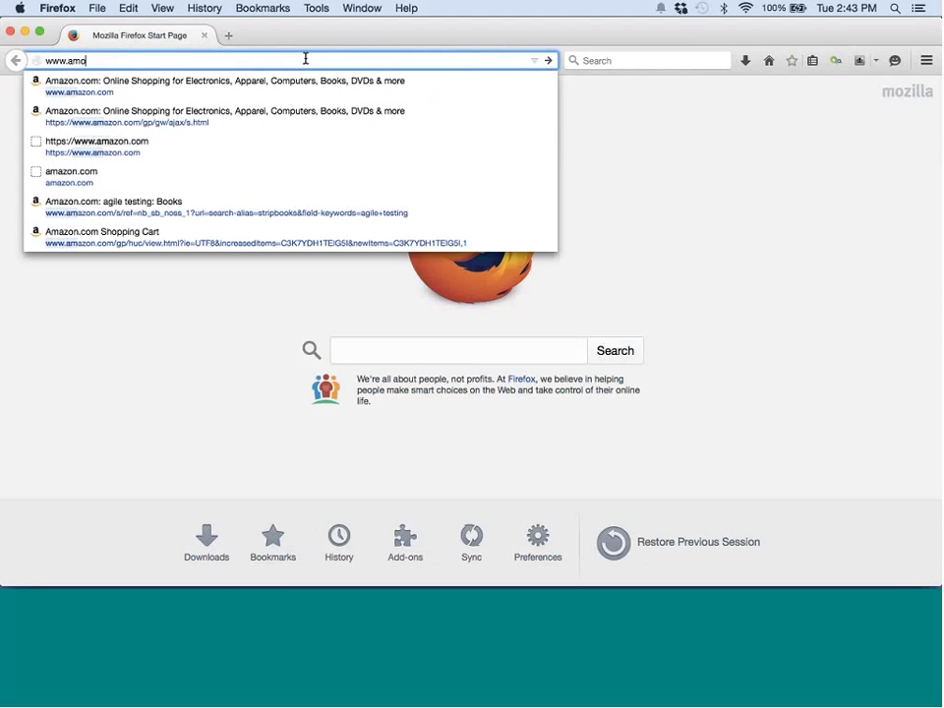
key("BackSpace")
key("BackSpace")
type("azon.com/")
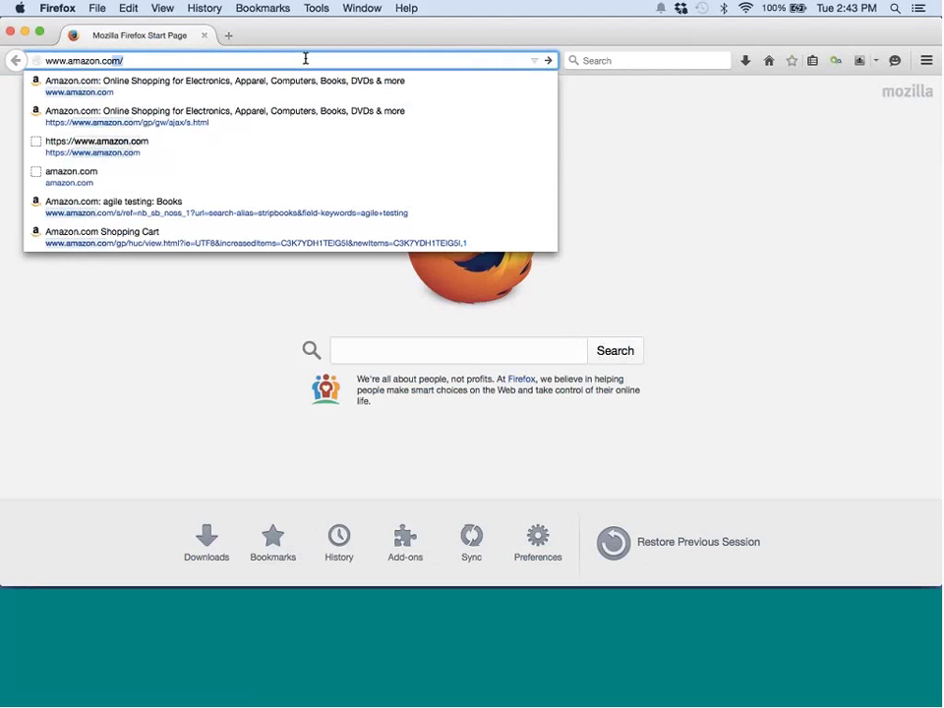
key("Return")
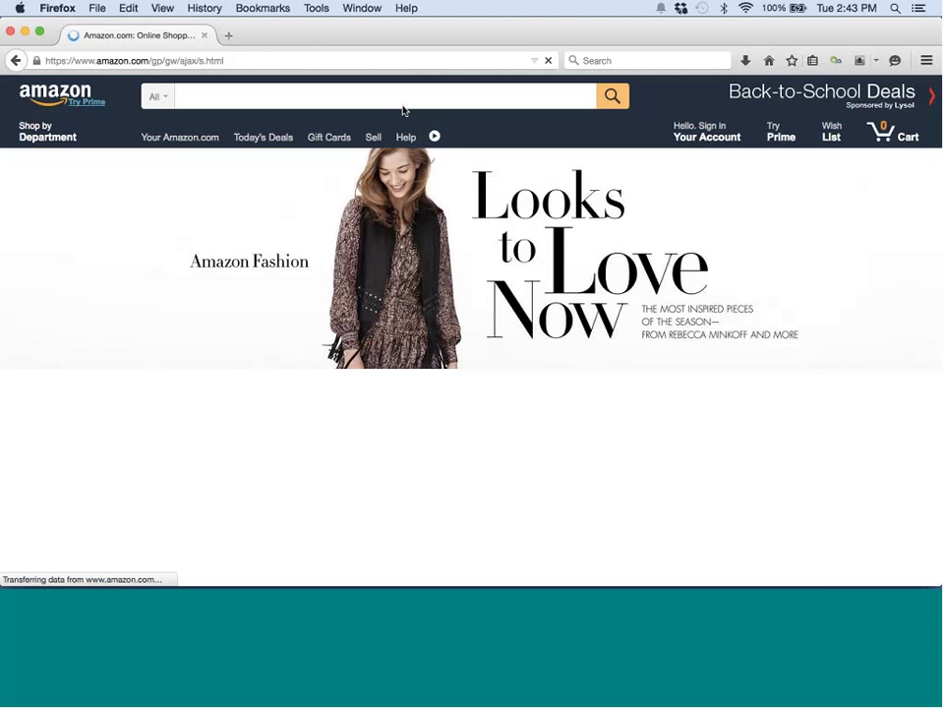
- Search the Books category for 'agile testing' and bring the QaSCRIBE recorder forward
left_click(156, 97)
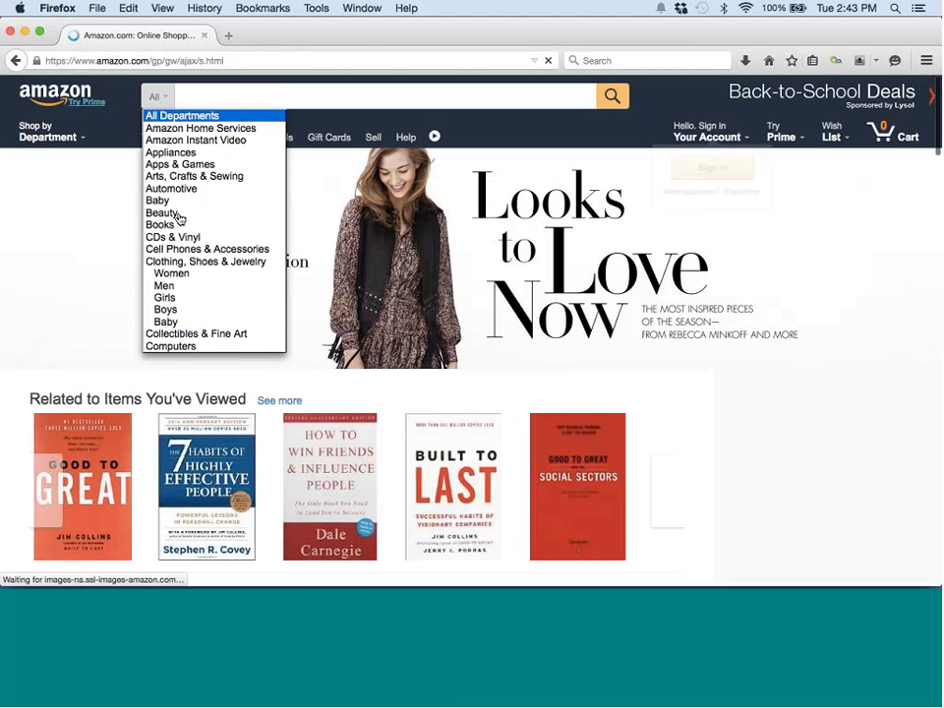
left_click(175, 224)
type("agi")
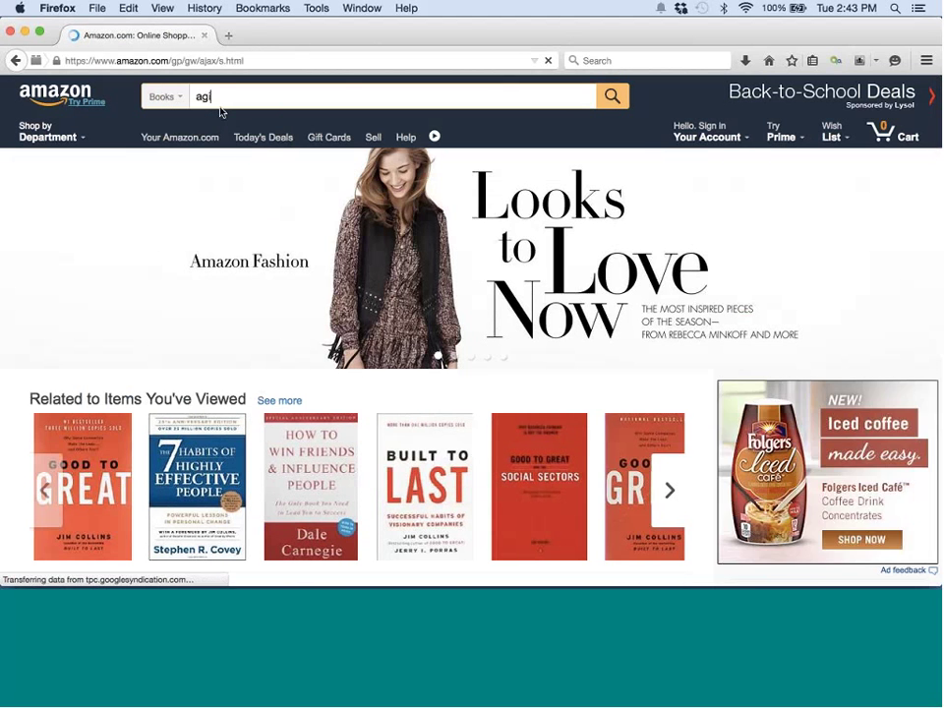
type("le testing")
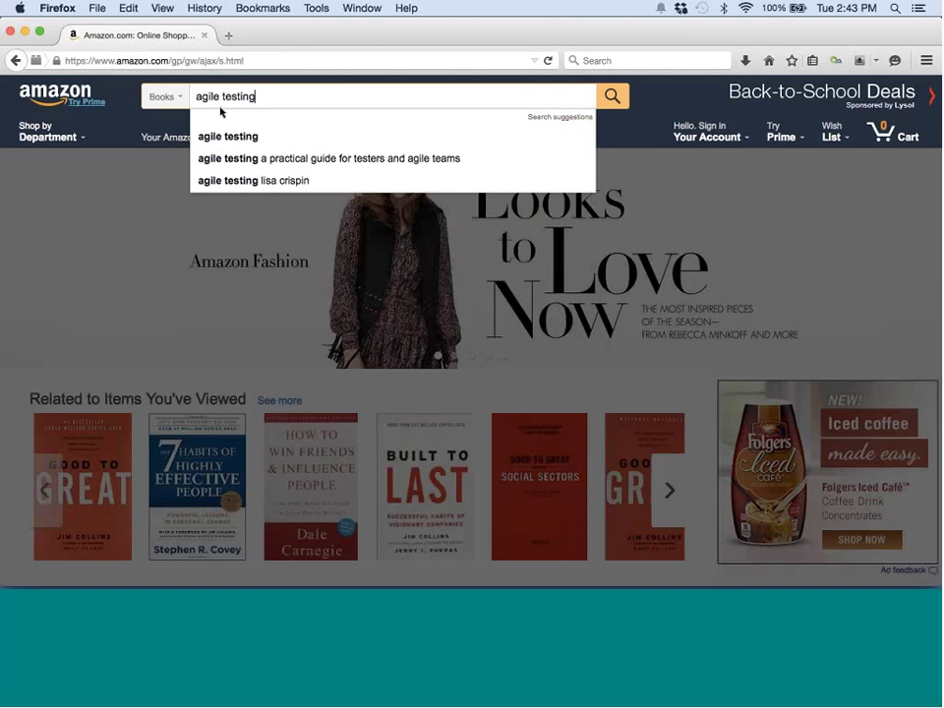
key("Return")
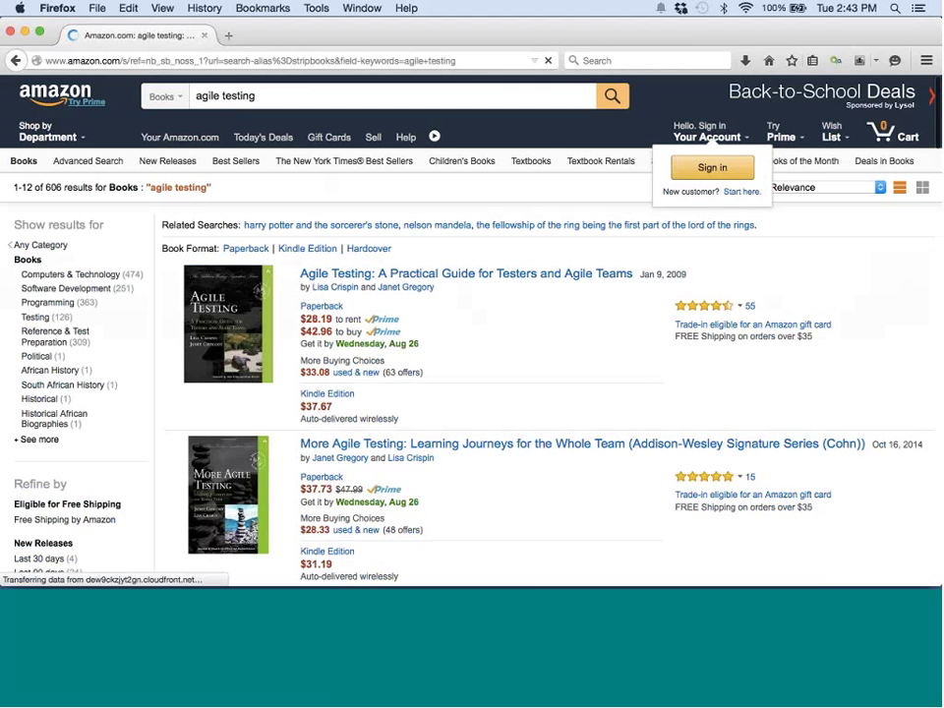
key("ctrl+Up")
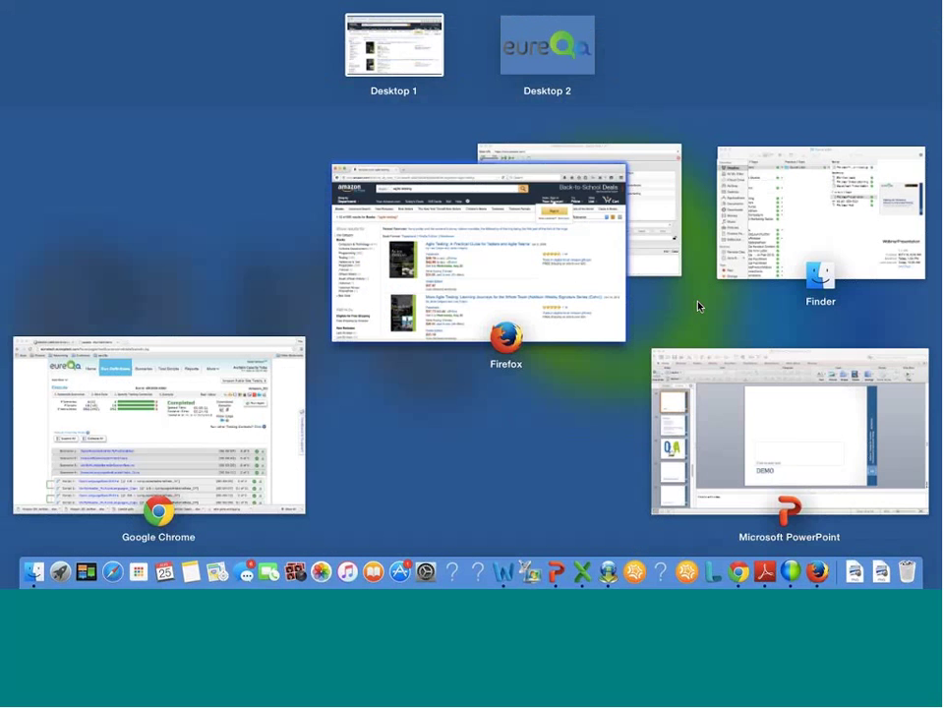
left_click(666, 206)
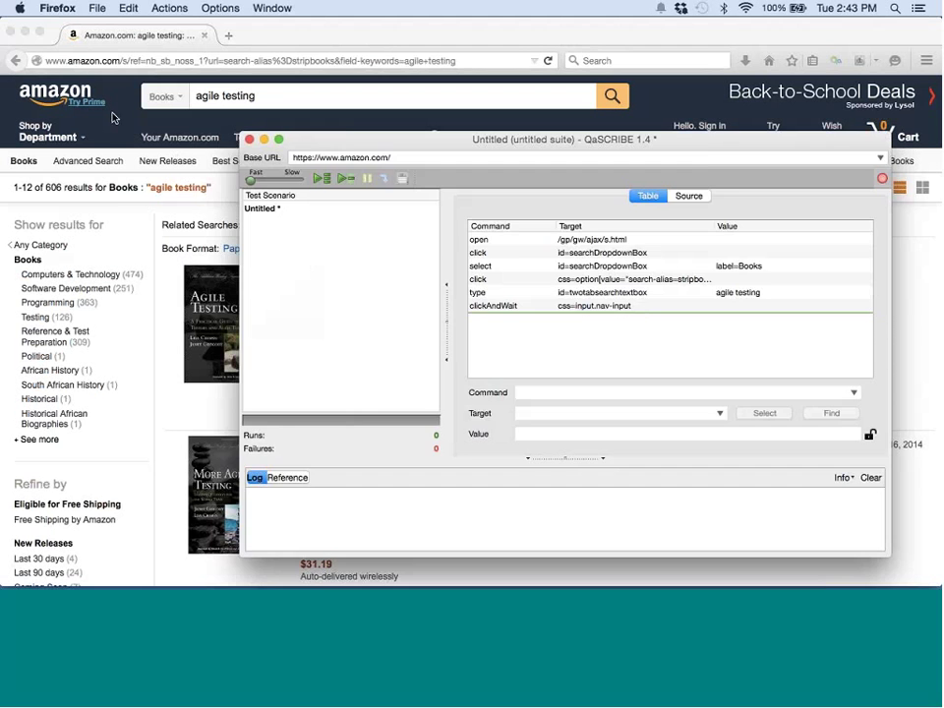
- Record a verifyText check on the first result's title and open the Agile Testing page
key("super+Tab")
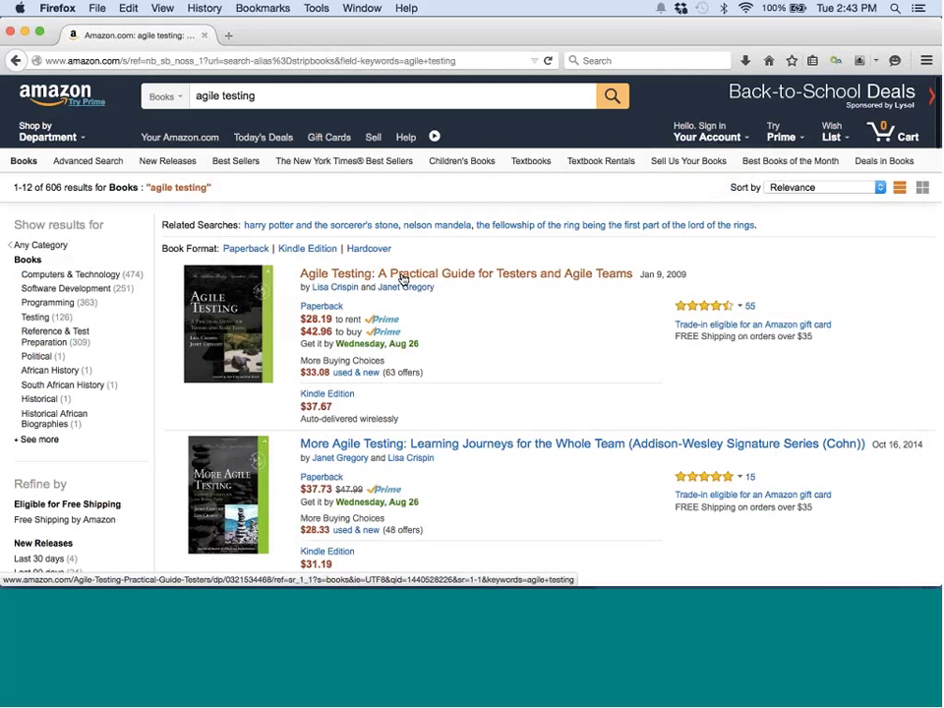
right_click(403, 278)
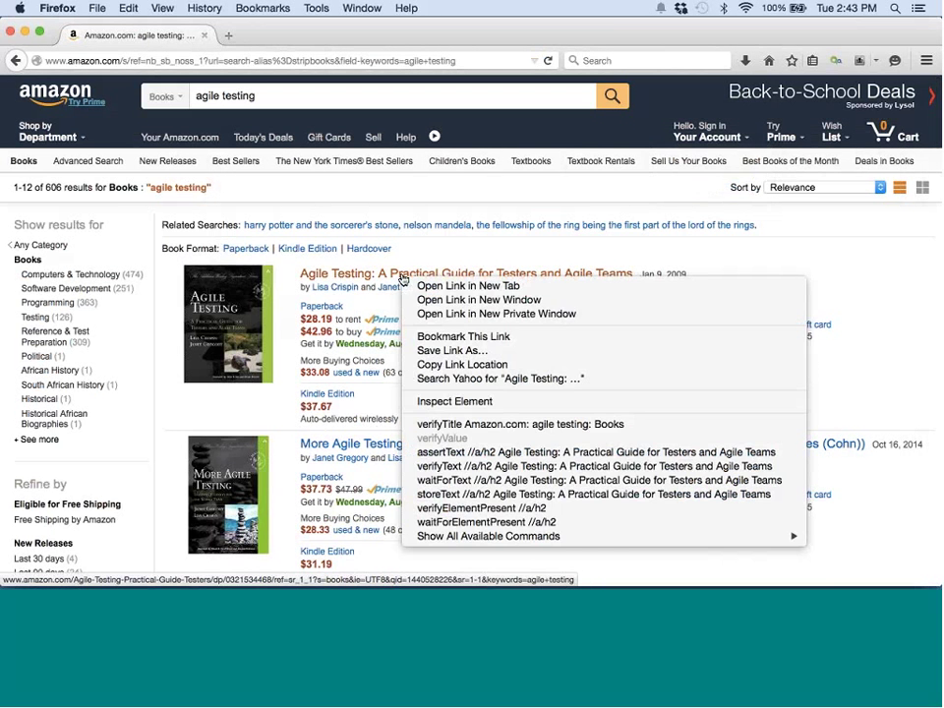
left_click(472, 468)
left_click(420, 278)
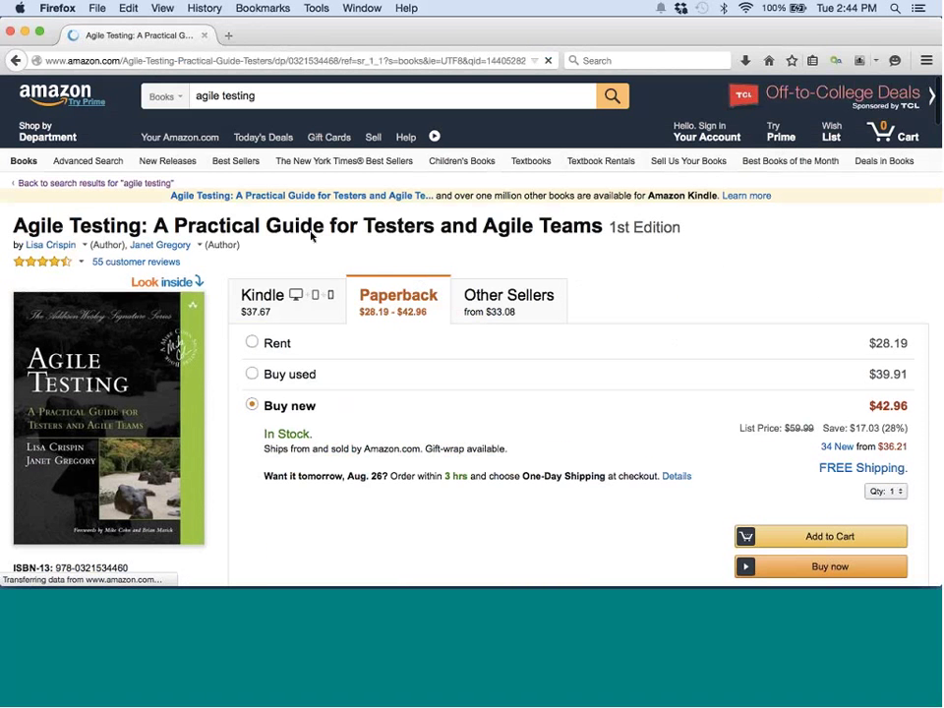
- Record a verifyText check on the book's author name
mouse_move(67, 254)
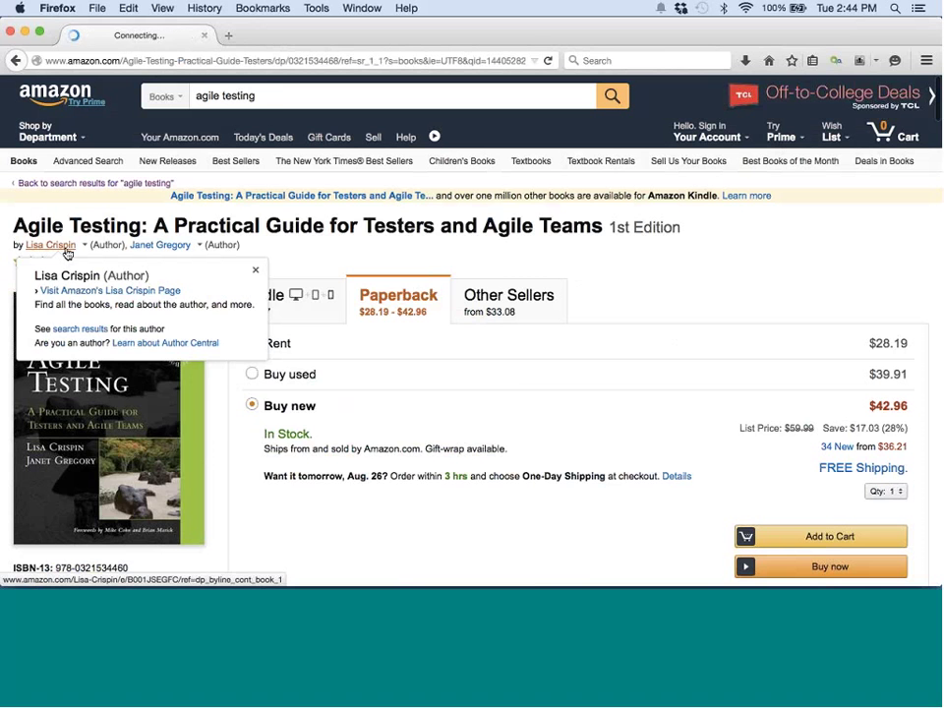
right_click(67, 252)
left_click(174, 440)
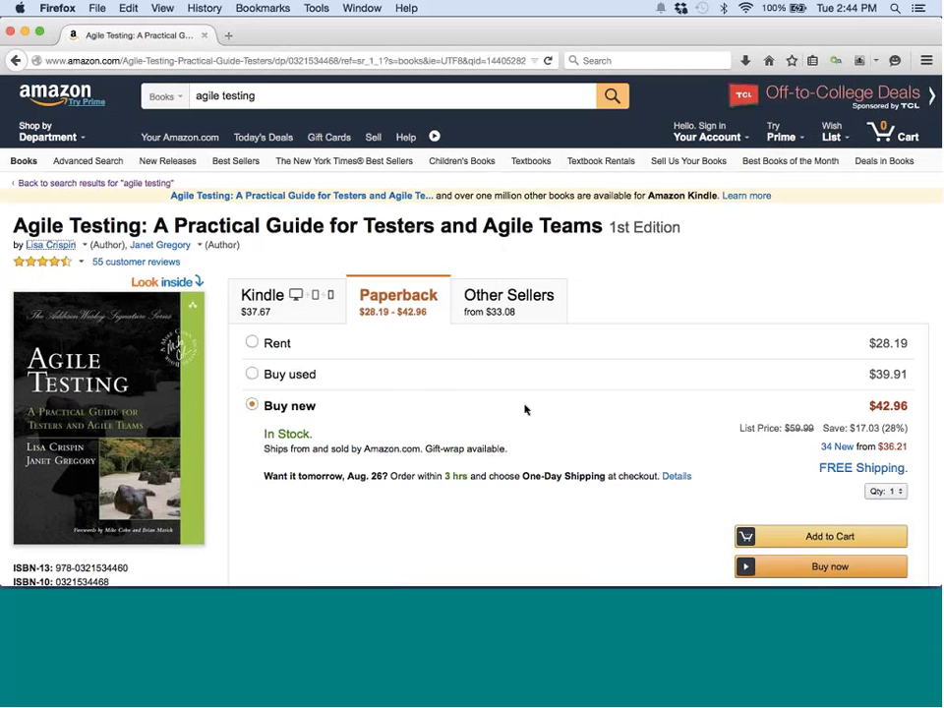
scroll(525, 410, "down", 10)
scroll(525, 409, "down", 15)
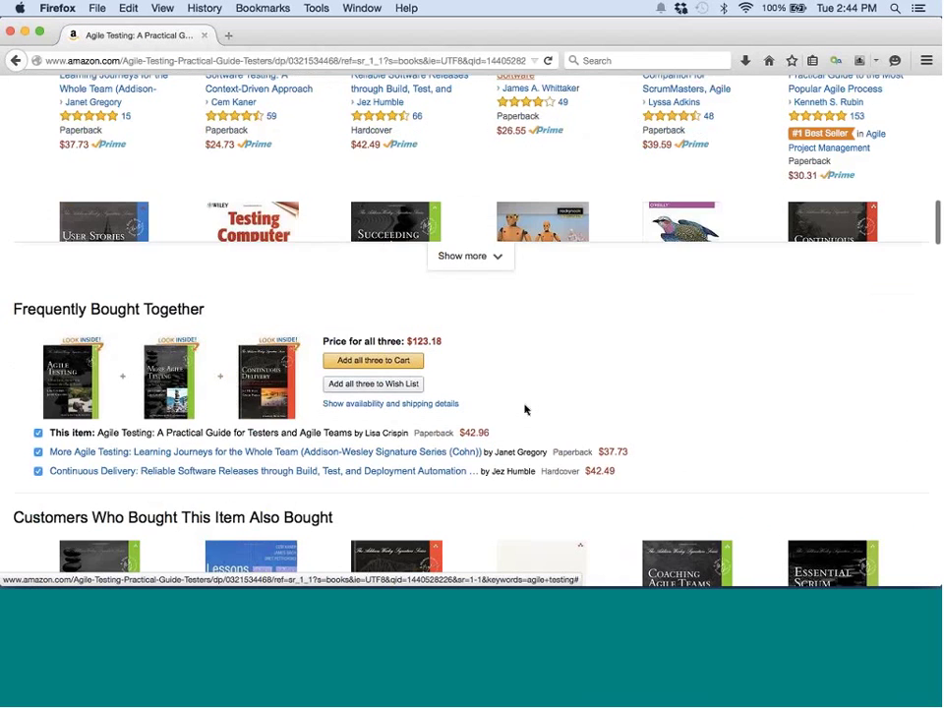
scroll(525, 409, "down", 4)
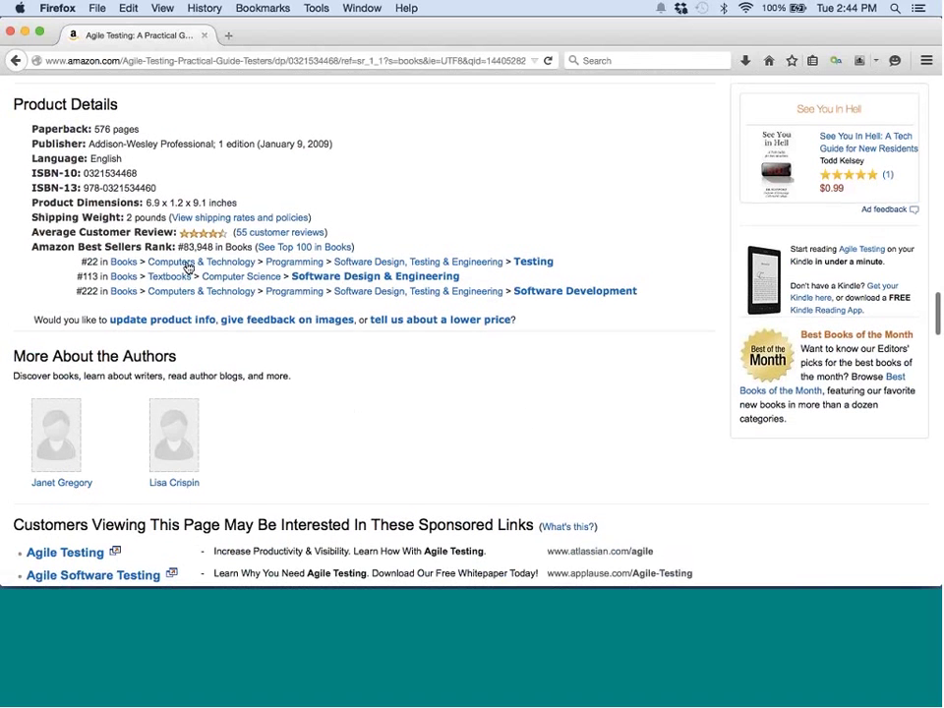
- Add verifyText checks on the ISBN-10 and ISBN-13 lines
right_click(117, 172)
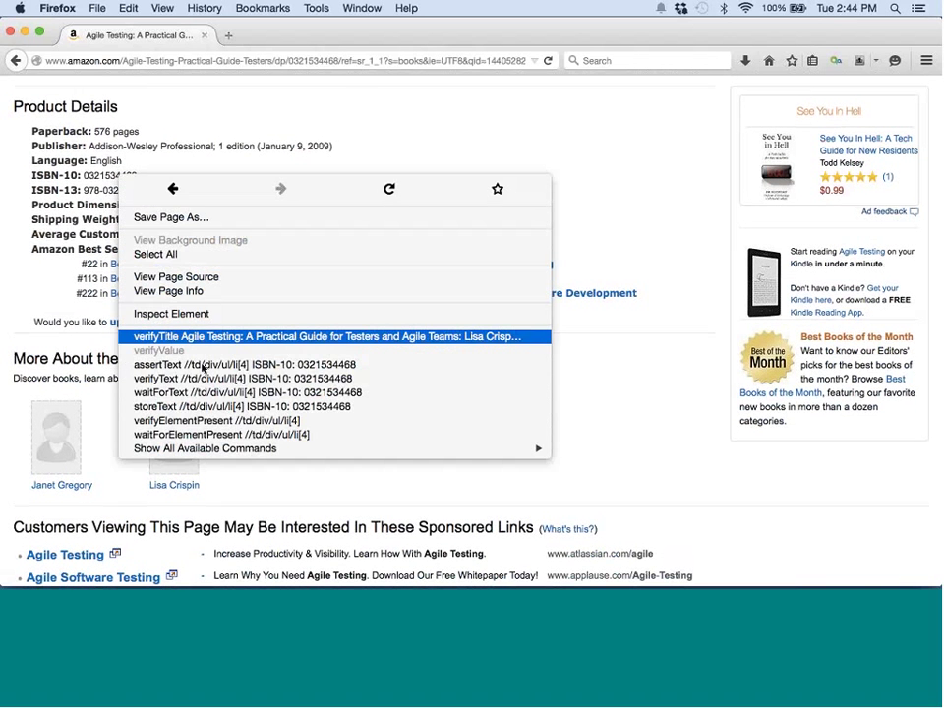
left_click(192, 375)
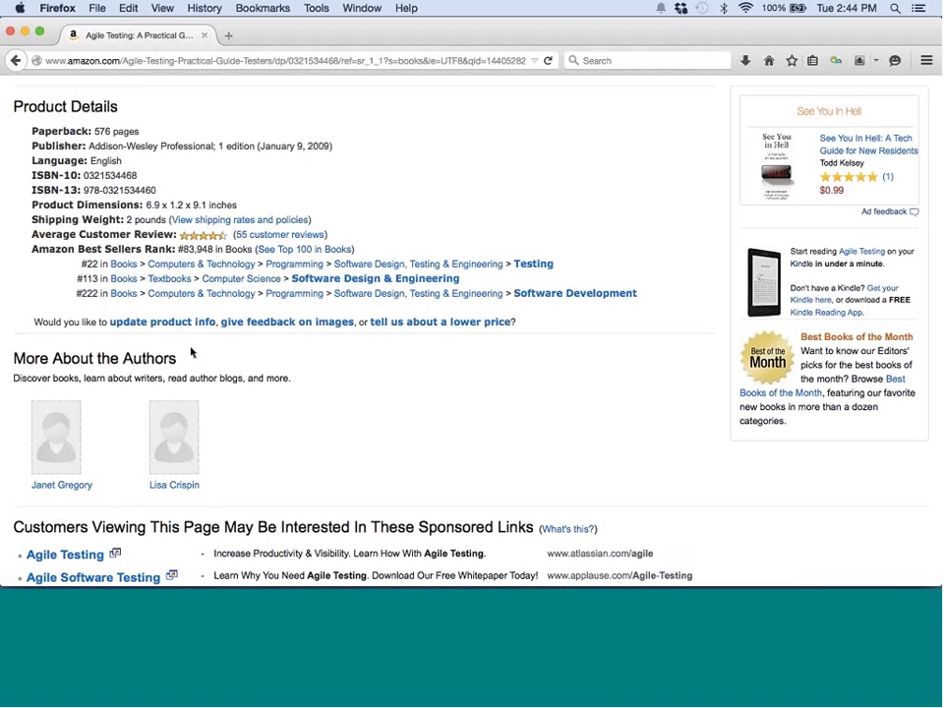
right_click(112, 187)
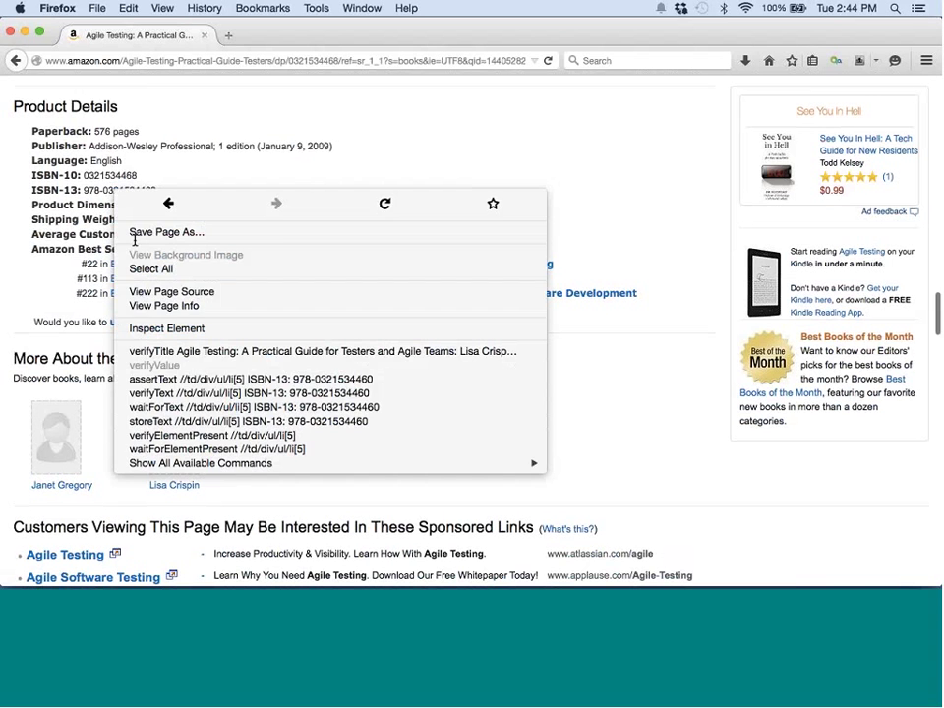
left_click(165, 395)
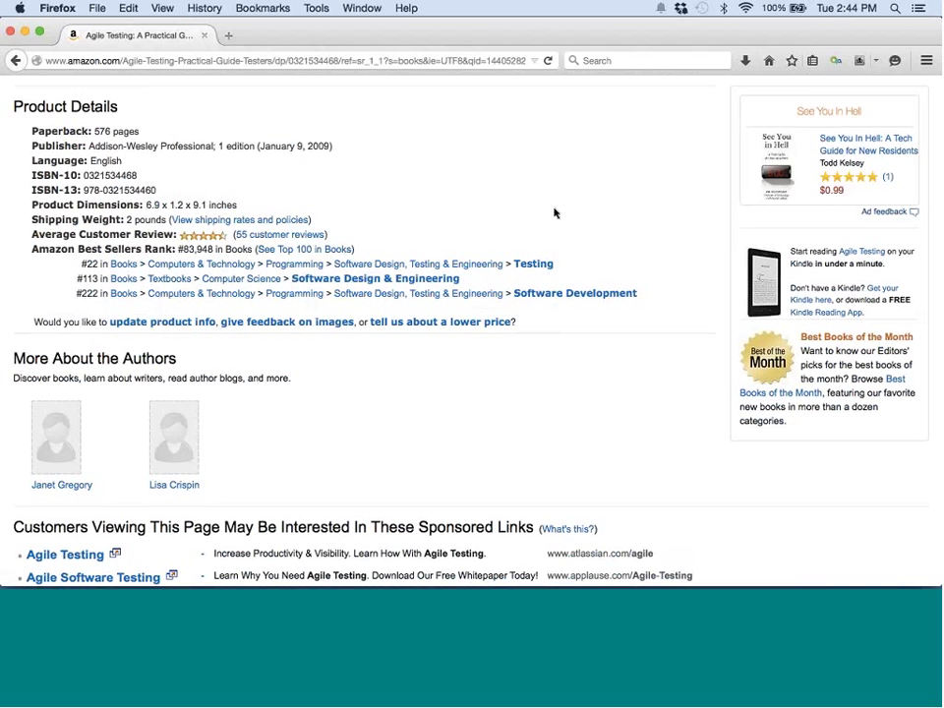
scroll(580, 205, "up", 10)
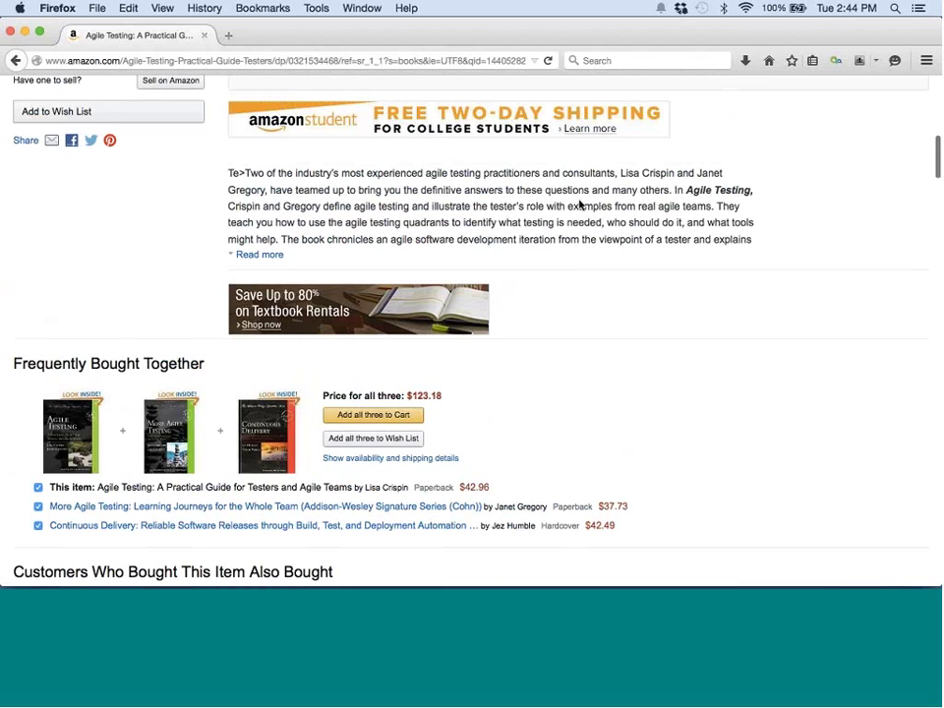
scroll(579, 204, "up", 8)
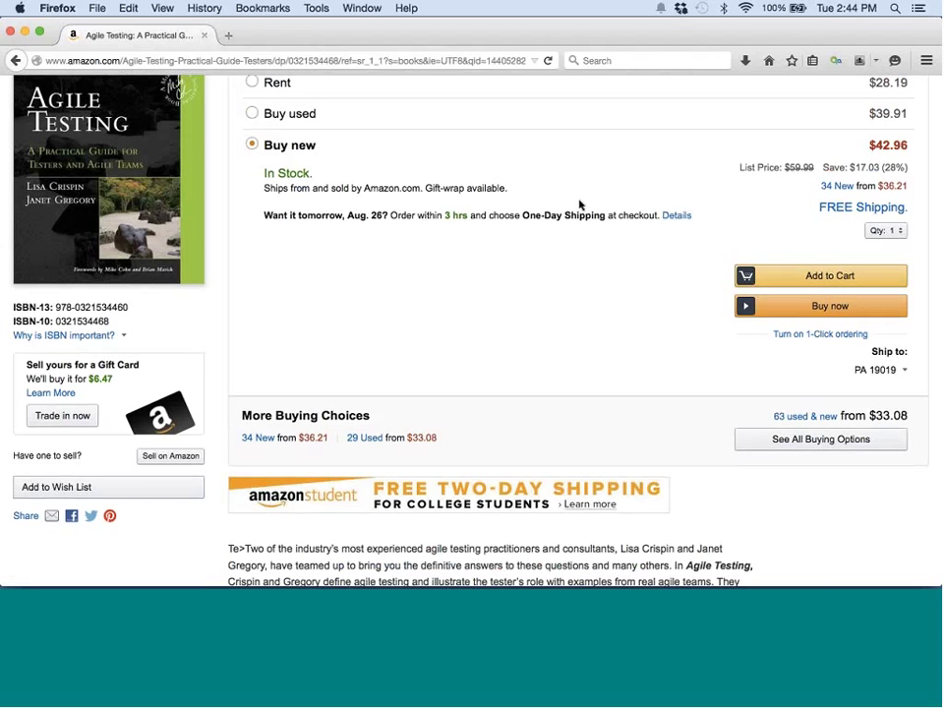
key("ctrl+Up")
- Select the script's type step and list alternative locators for its search-box target
left_click(674, 240)
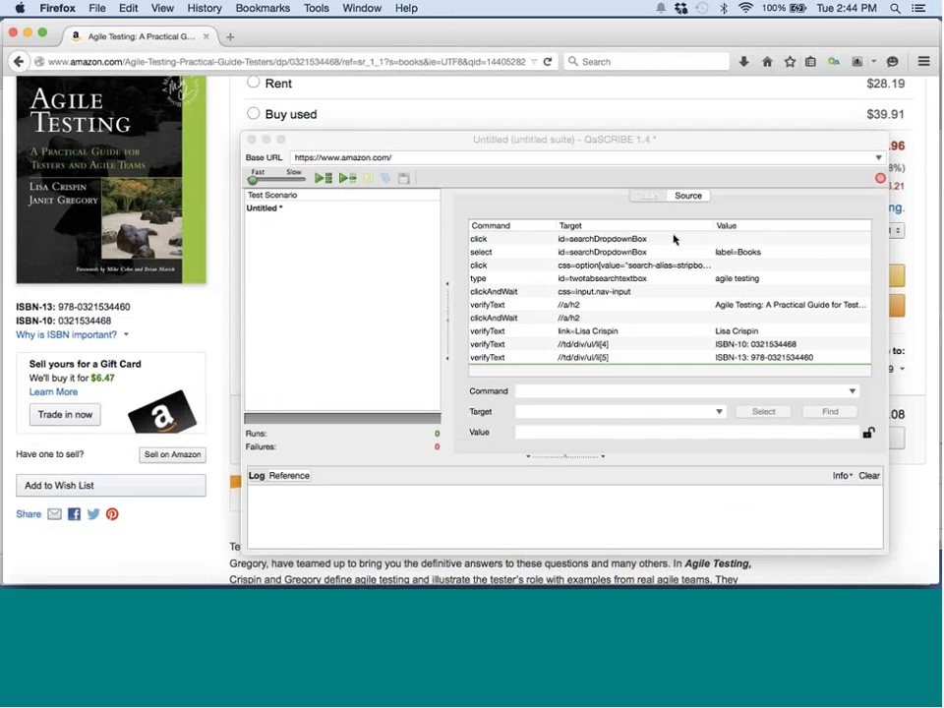
left_click(606, 284)
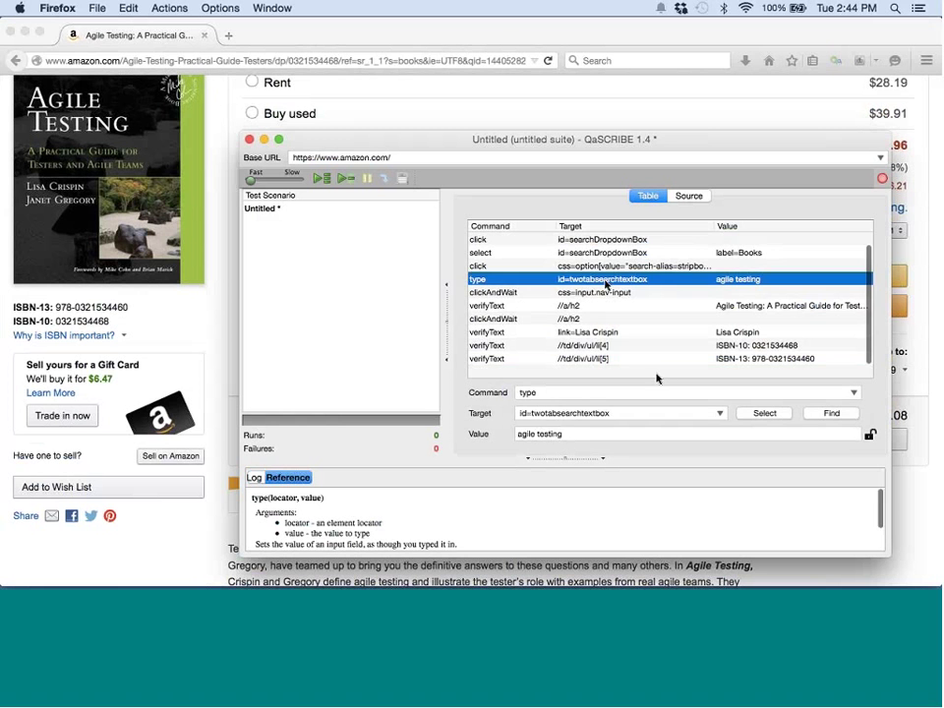
left_click(722, 415)
left_click(722, 414)
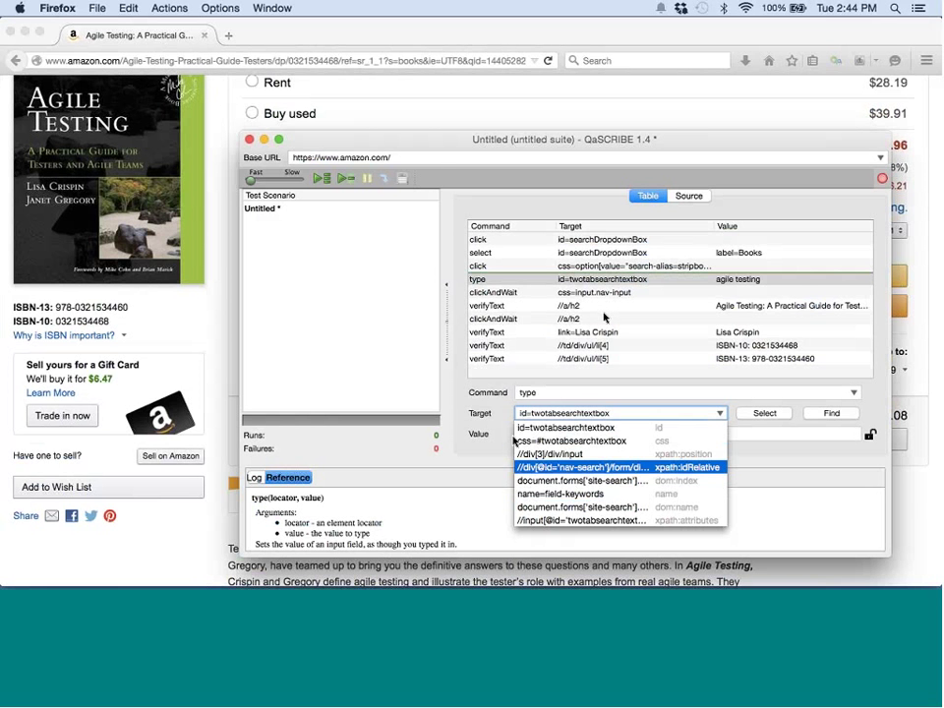
- Keep the original id locator and save the test script as demo1
left_click(468, 466)
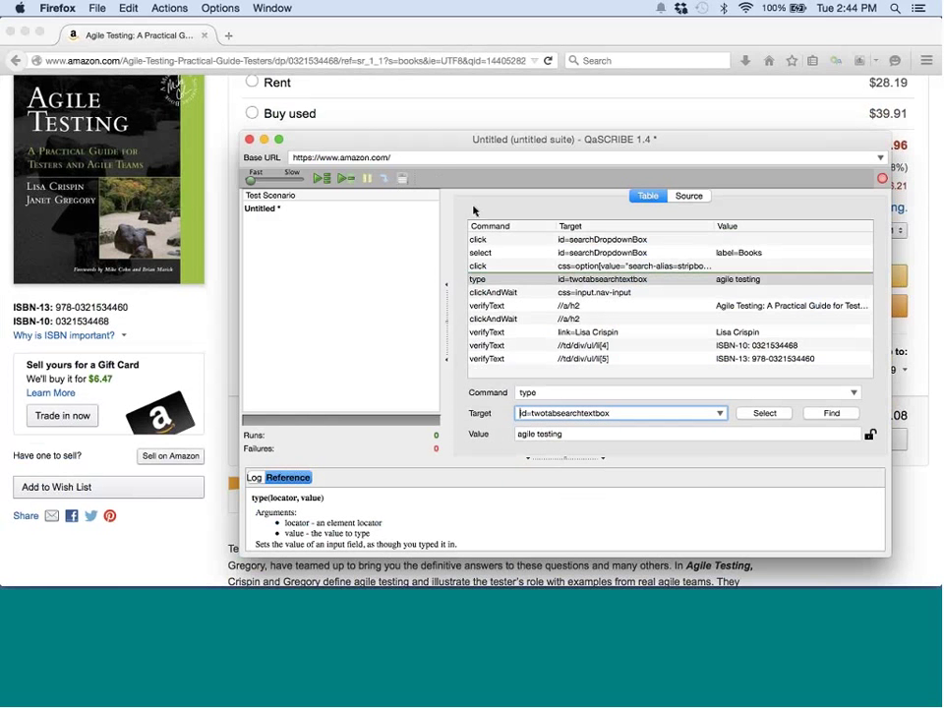
left_click(99, 8)
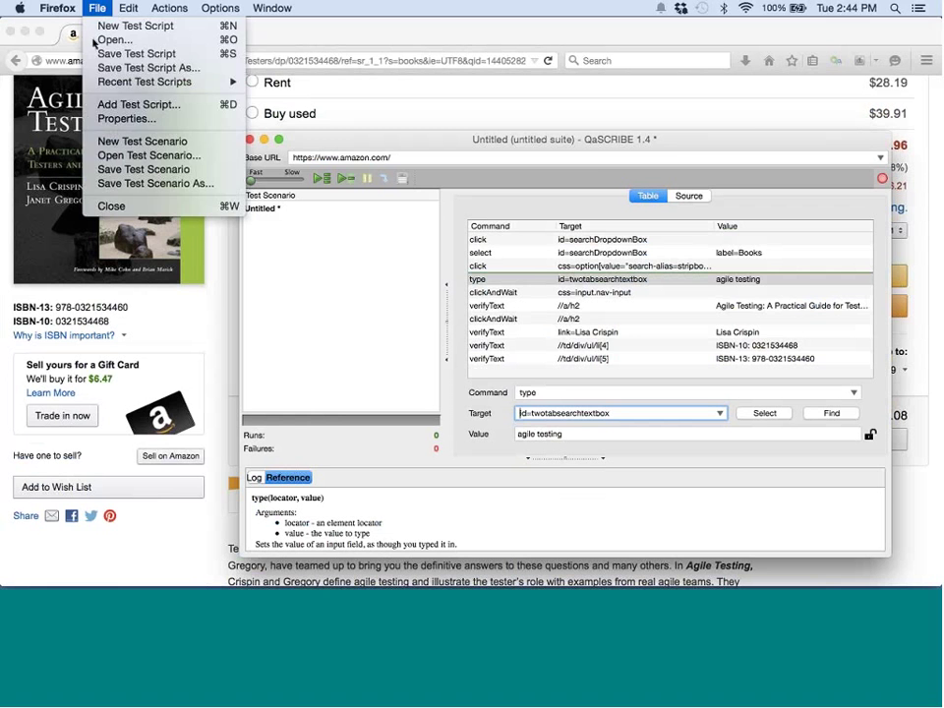
left_click(136, 54)
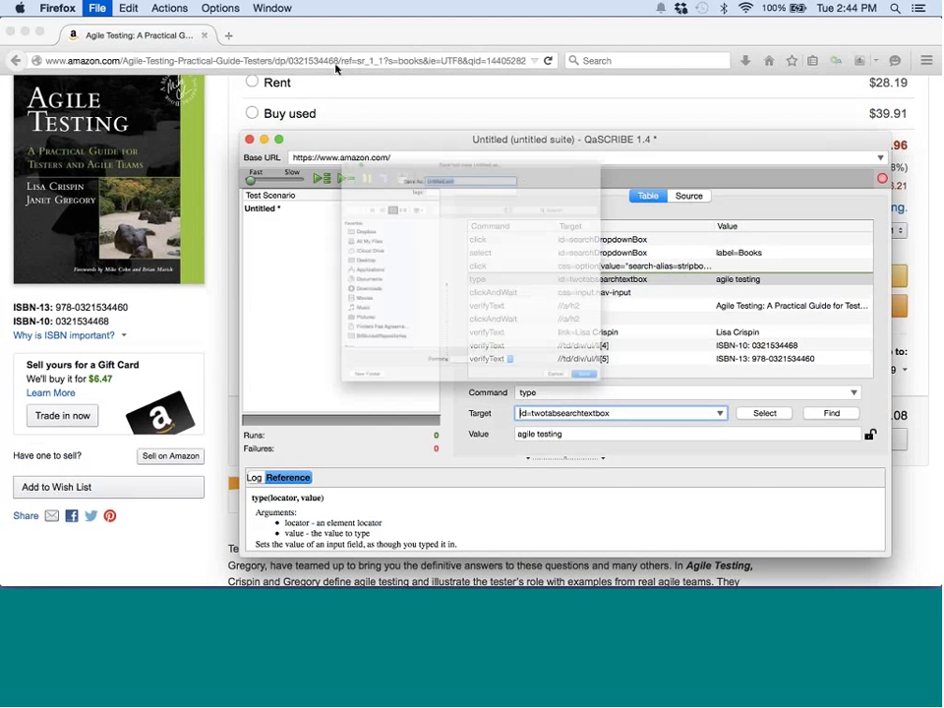
- Save the recorded script as demo1.xml, then go to eureQa's Test Scripts list in Chrome
type("demo")
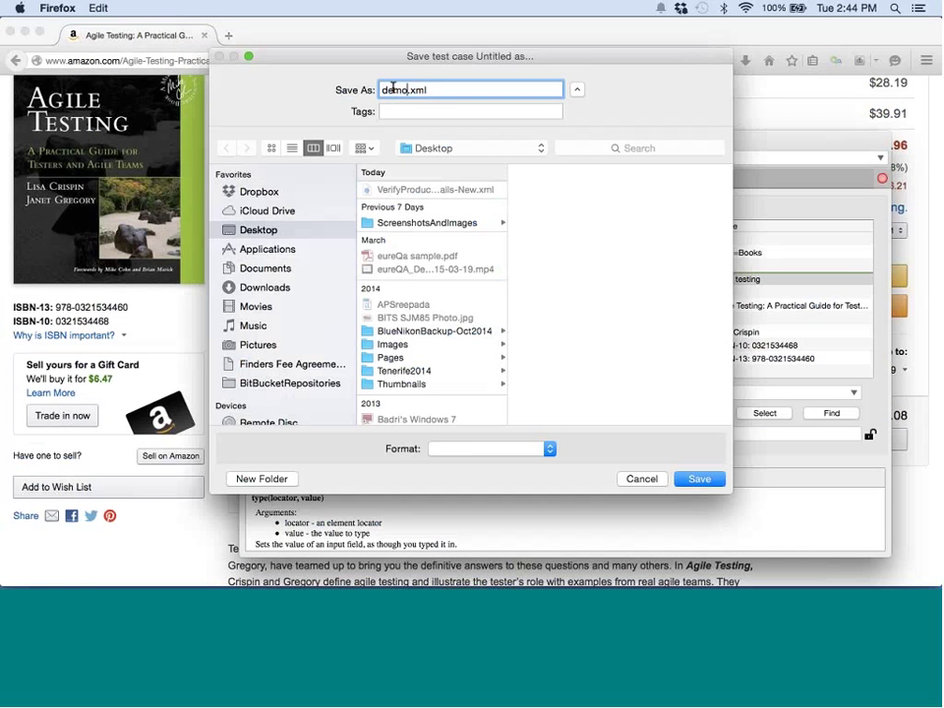
type("1")
key("Return")
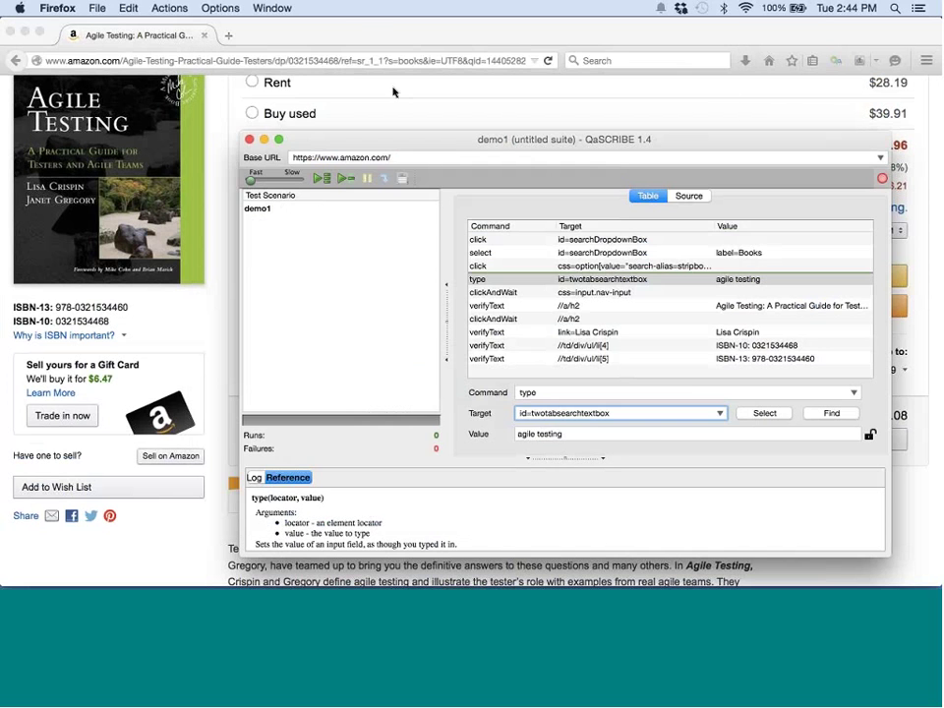
key("ctrl+Up")
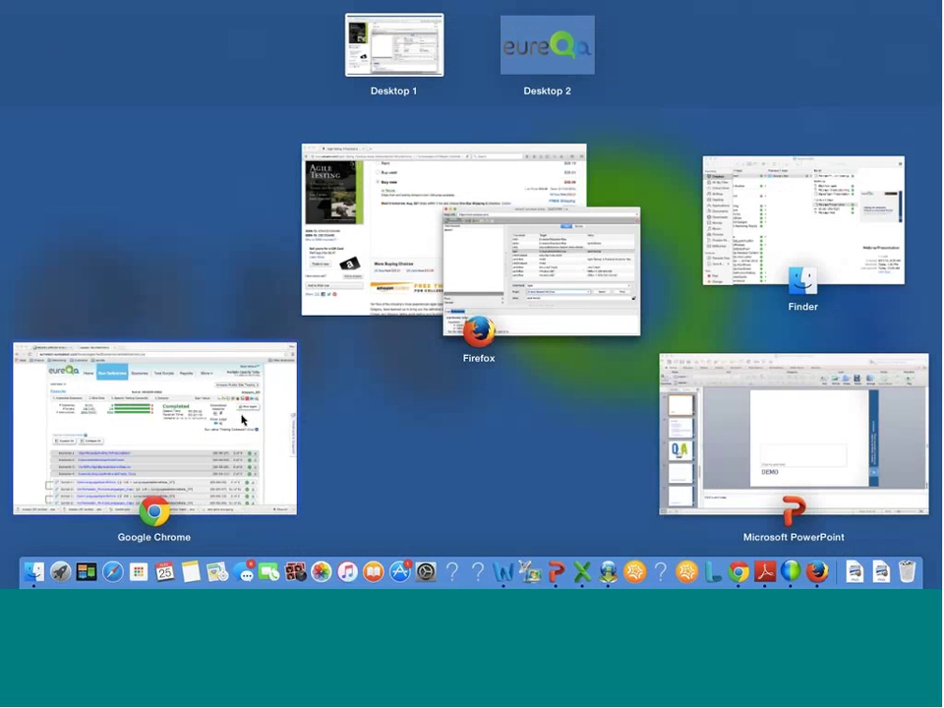
left_click(279, 417)
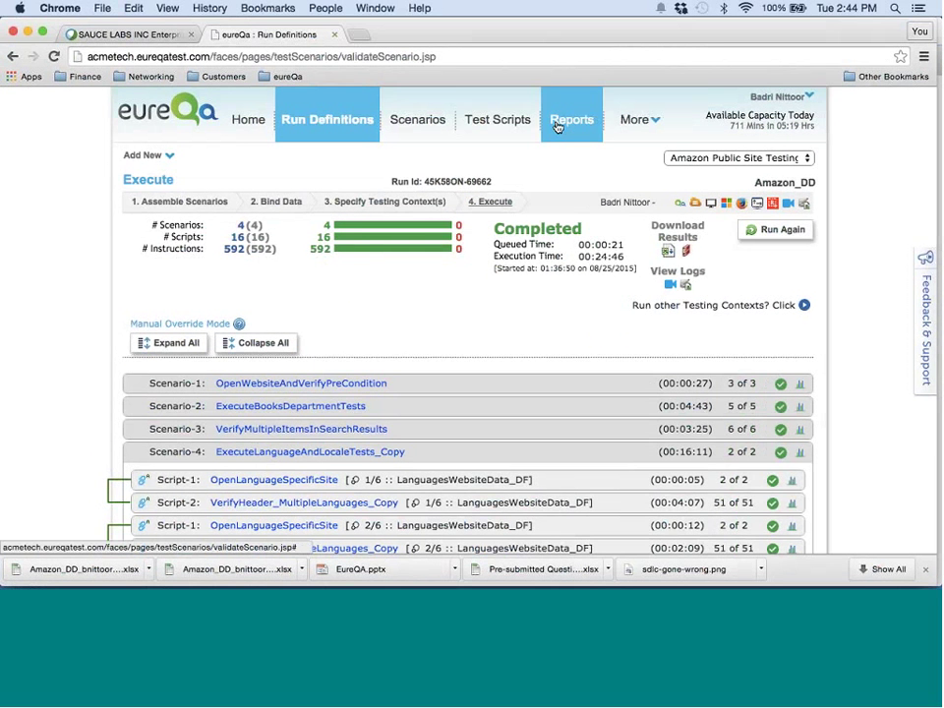
left_click(502, 126)
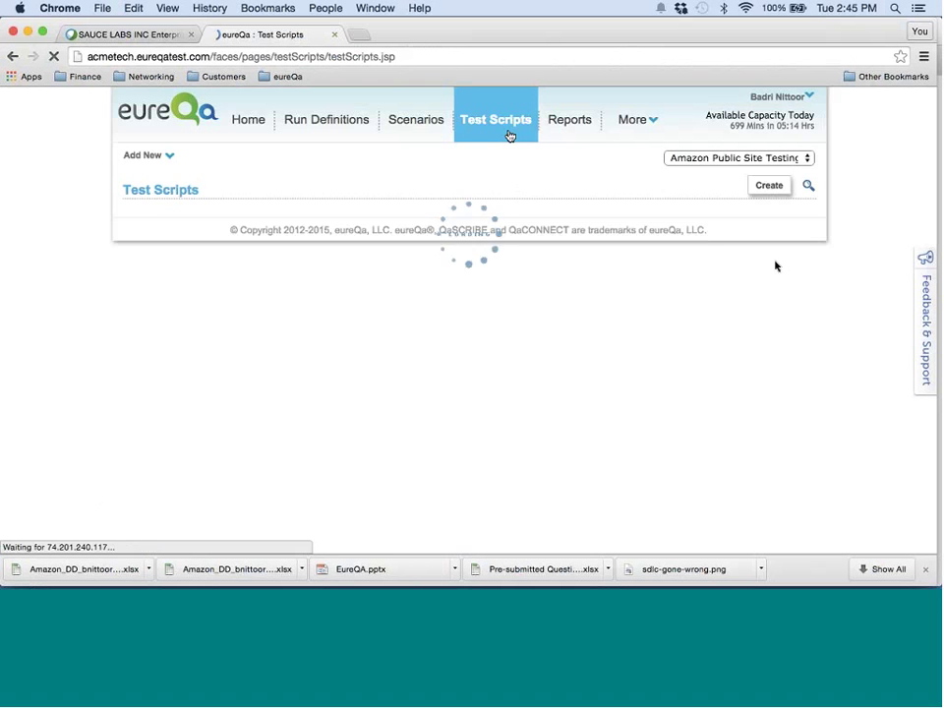
- Upload demo1.xml as a new test script tagged Search Books and save it as WIP
left_click(771, 187)
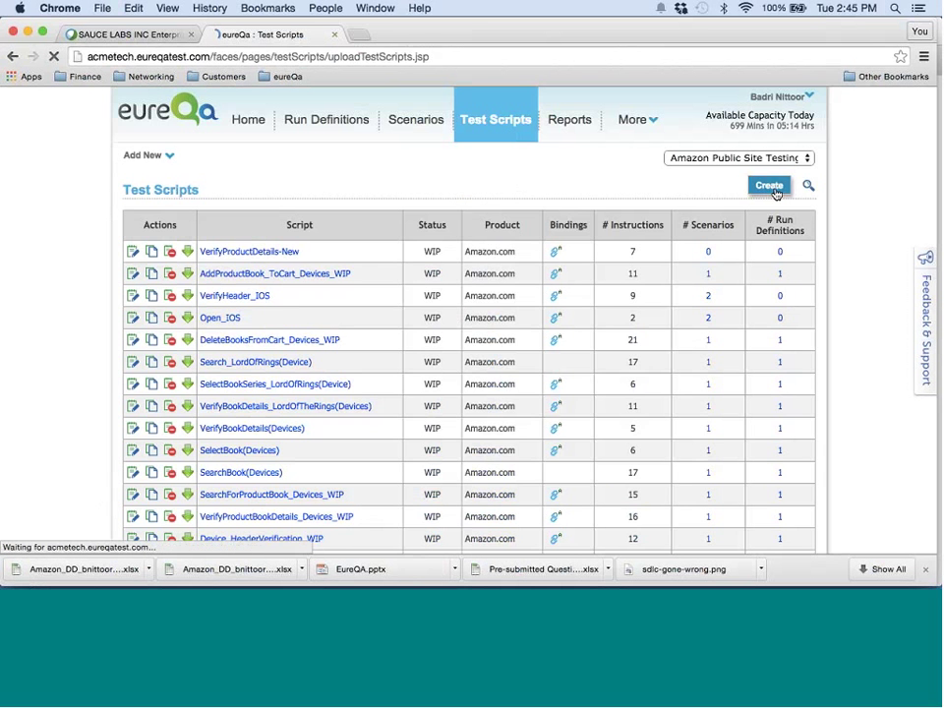
left_click(500, 253)
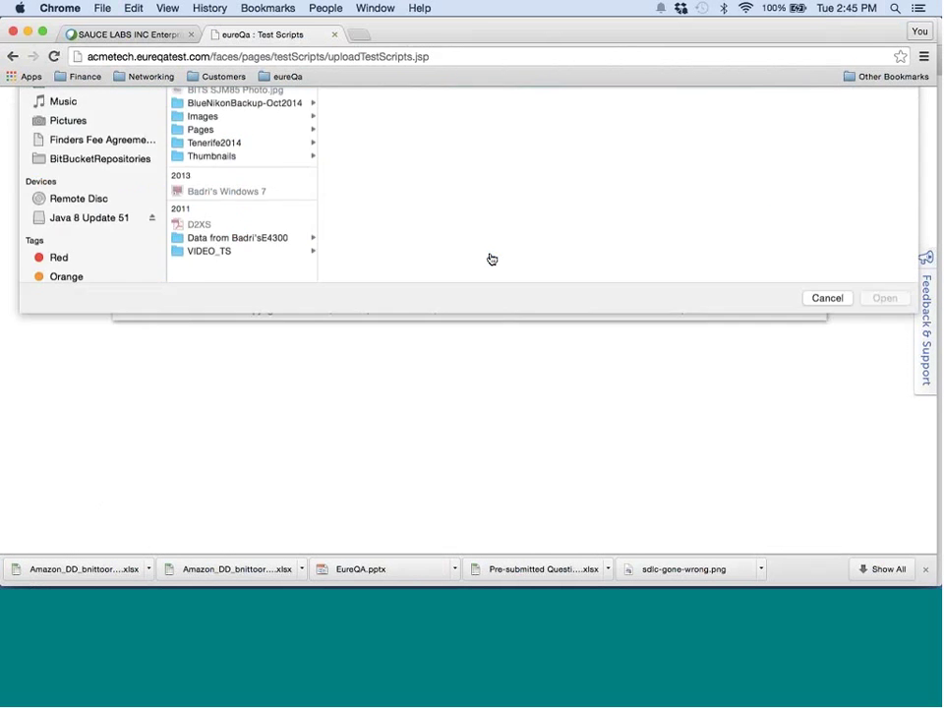
double_click(195, 145)
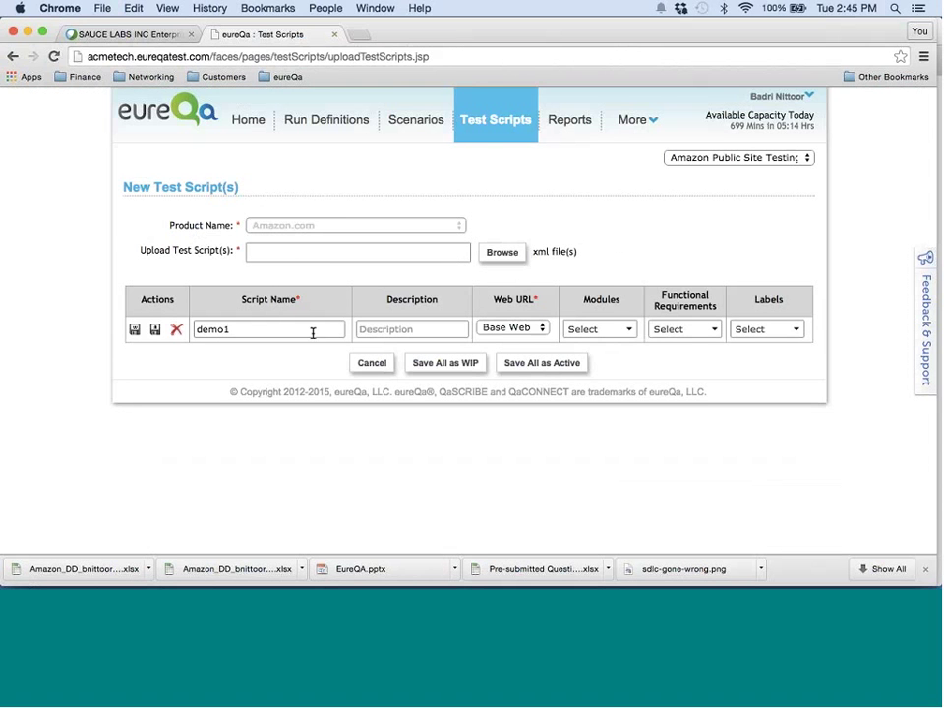
left_click(629, 331)
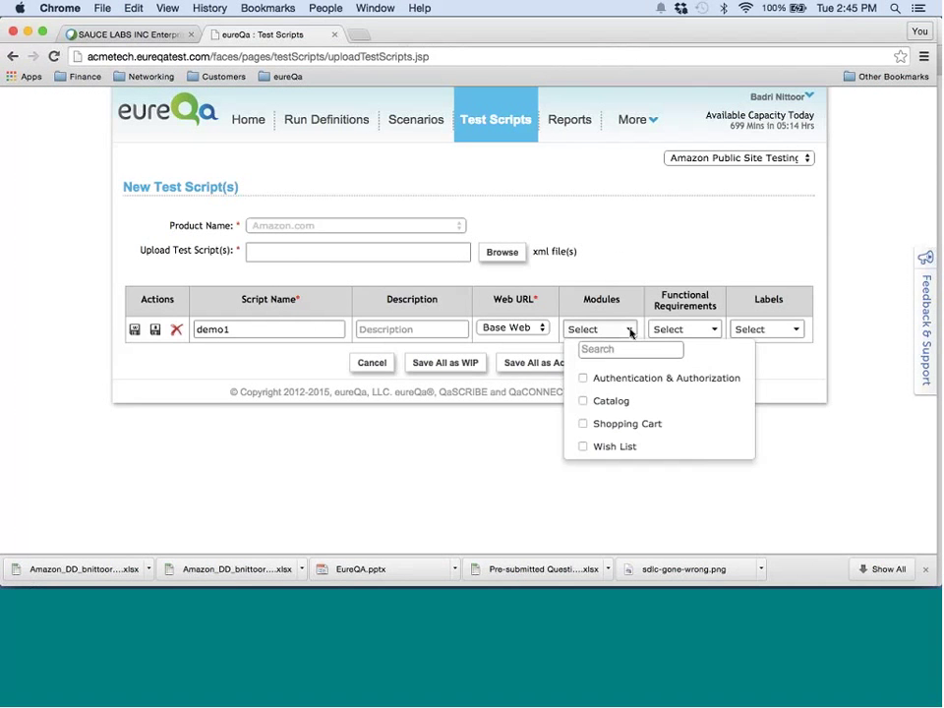
left_click(715, 329)
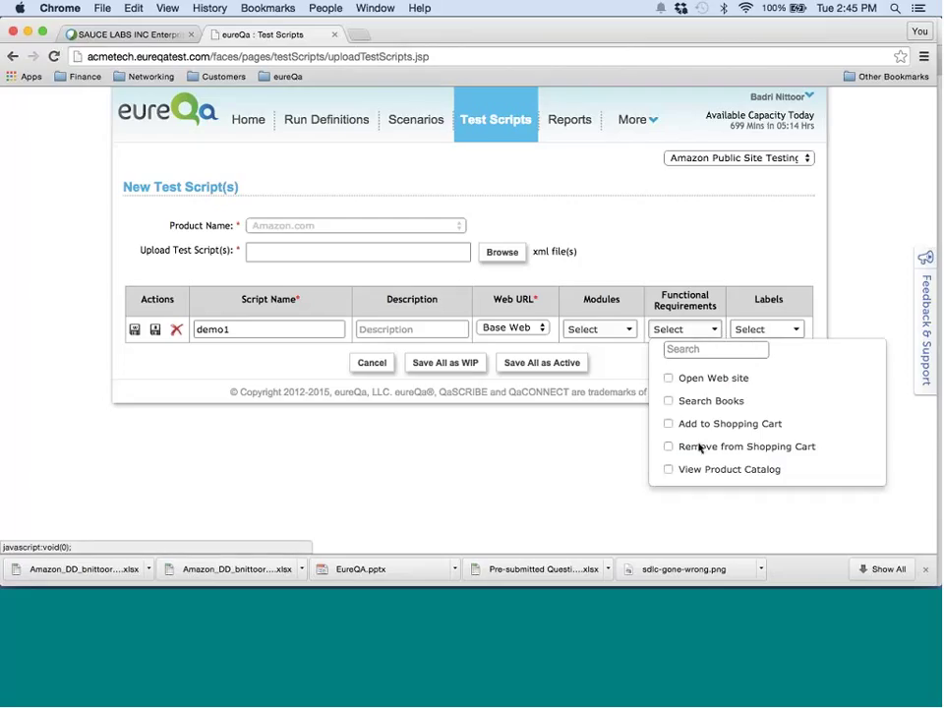
left_click(692, 401)
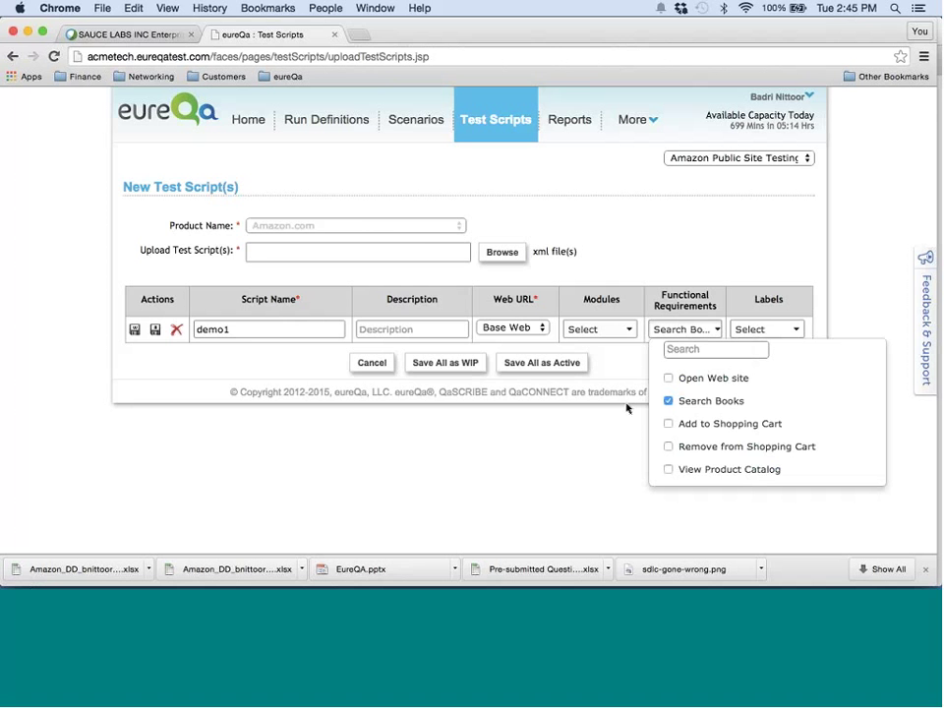
left_click(448, 364)
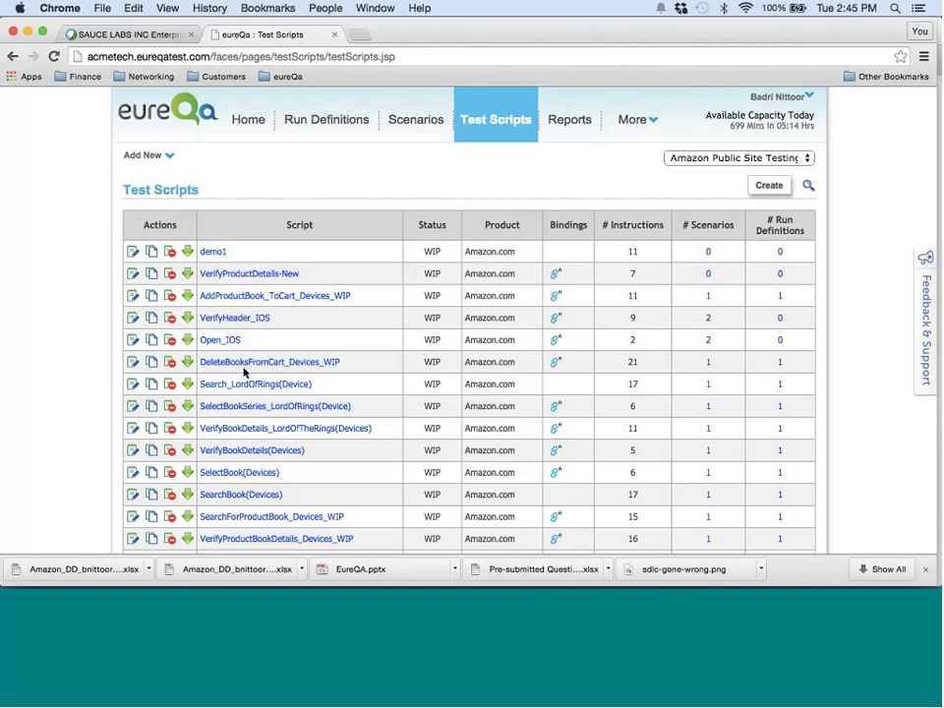
- Open demo1 for editing and delete its first 'open' step
left_click(132, 253)
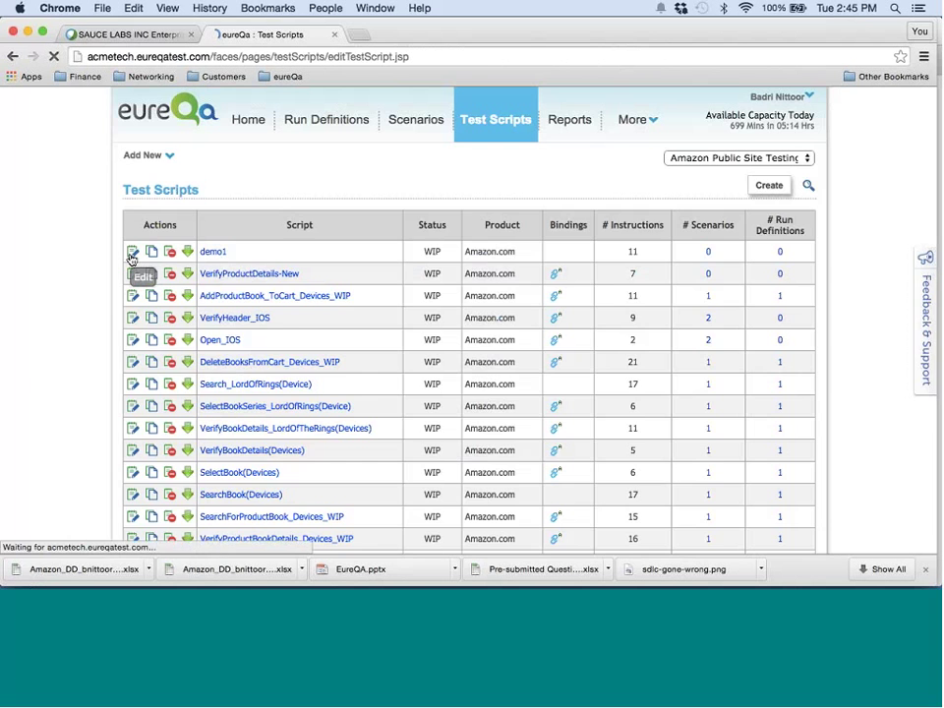
scroll(650, 345, "down", 5)
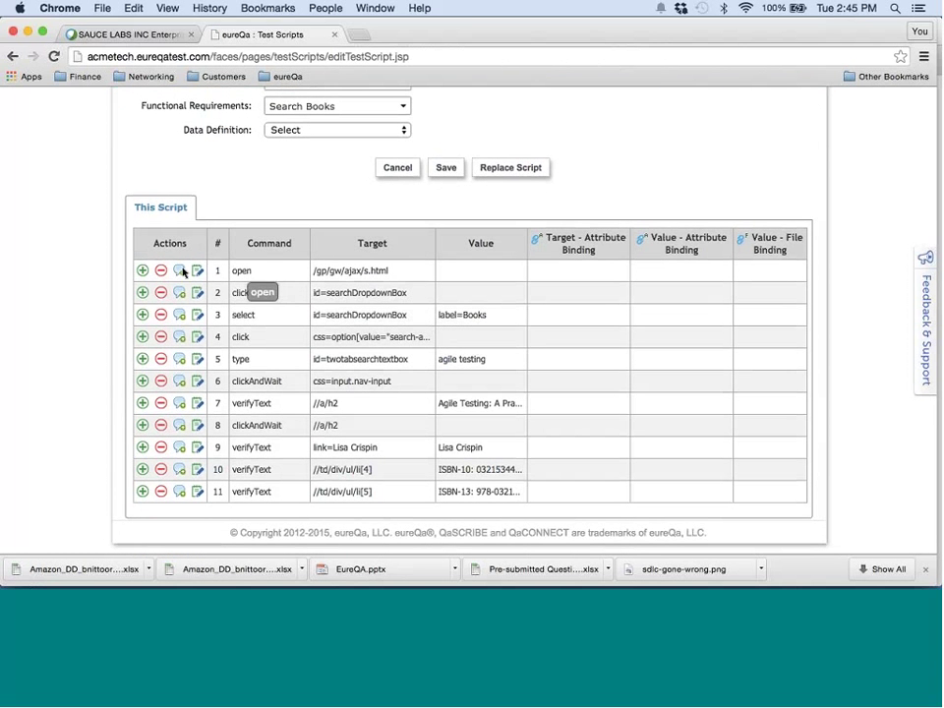
left_click(161, 272)
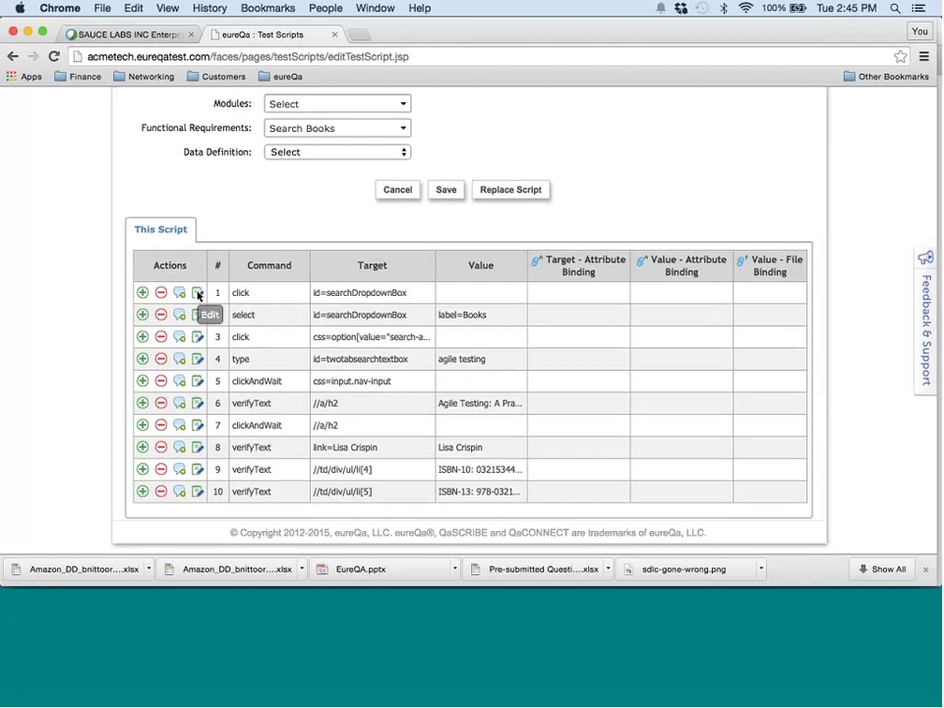
- Review instruction 1's alternative targets, keep searchDropdownBox, and close the editor unchanged
left_click(198, 293)
left_click(476, 238)
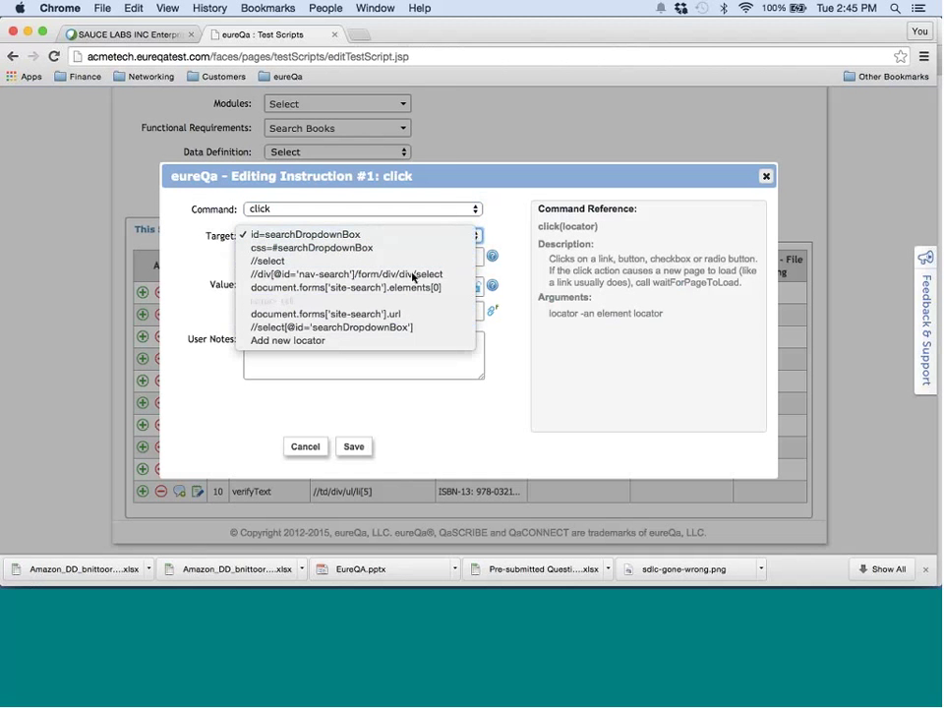
left_click(295, 451)
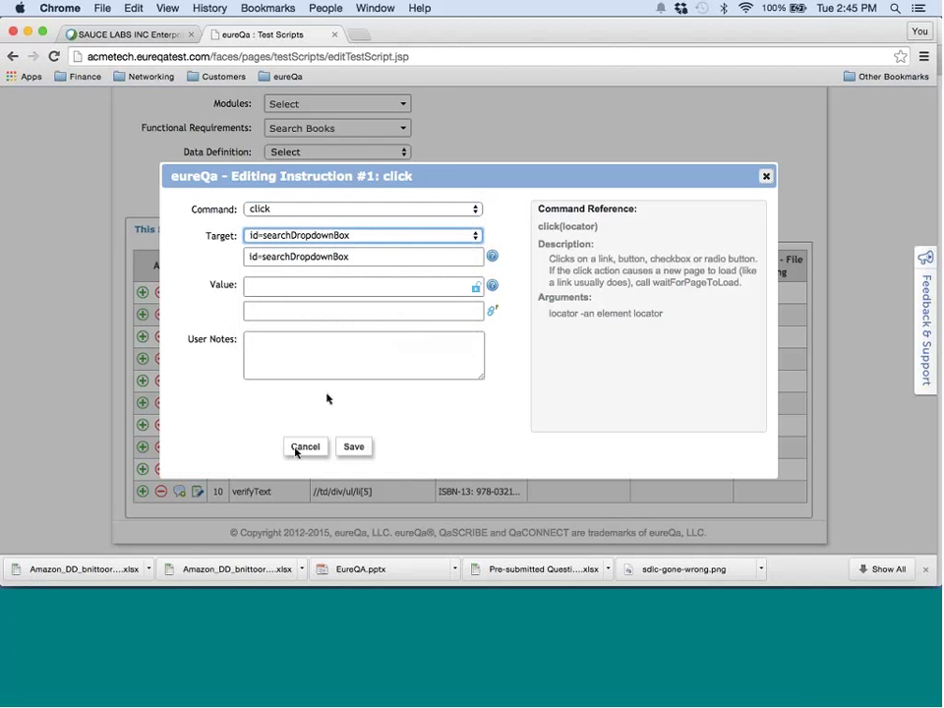
left_click(767, 180)
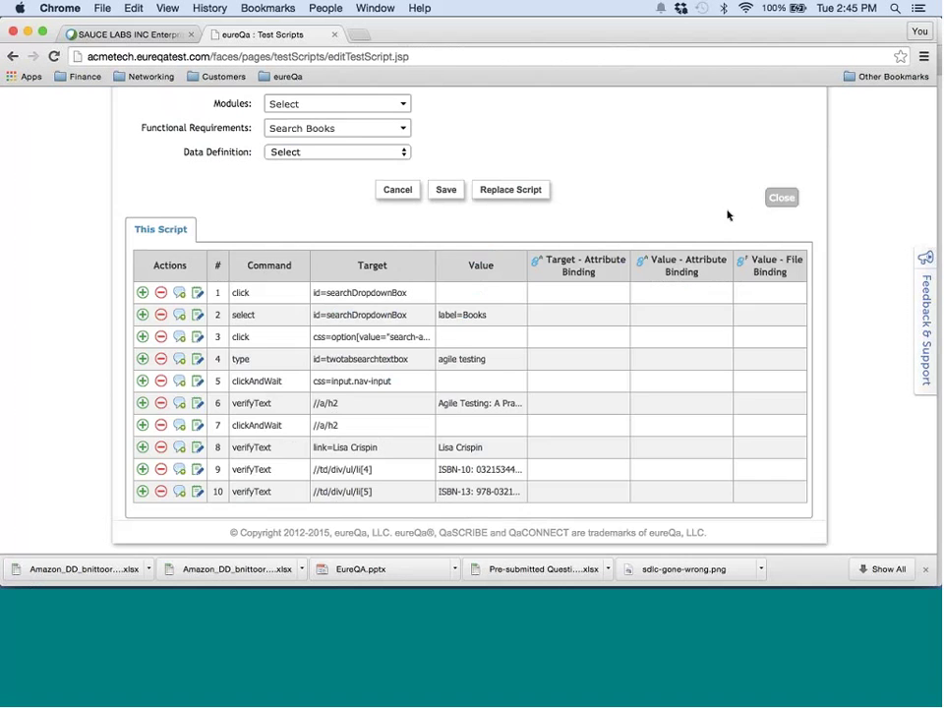
scroll(723, 187, "up", 5)
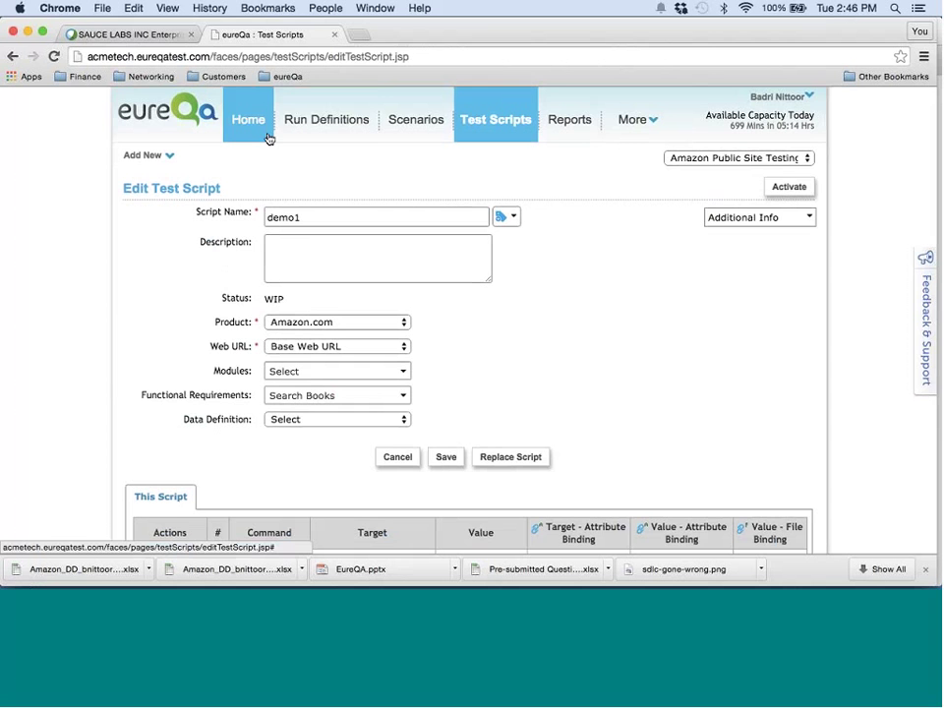
- Check run 230CZ0E, then open run 8WK795B's ExecuteBooksDepartmentTests scenario report
left_click(268, 136)
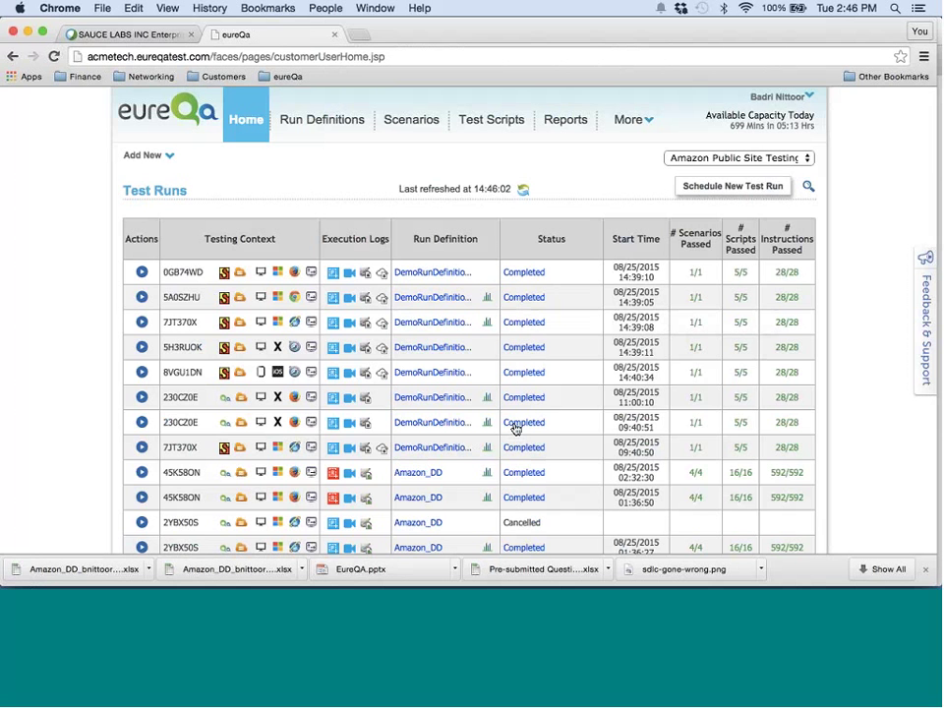
left_click(516, 429)
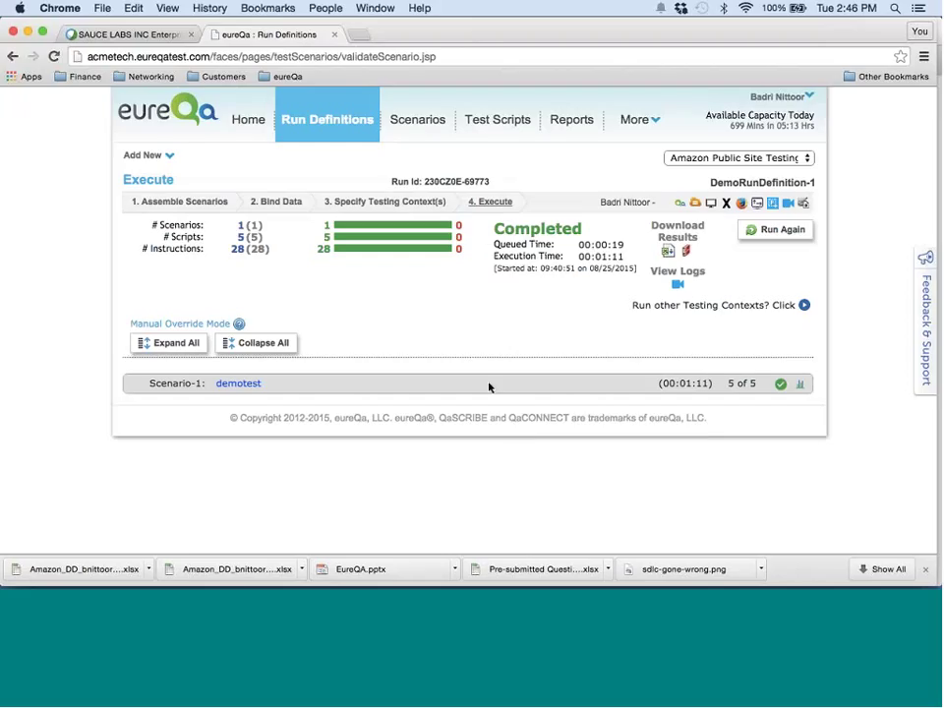
left_click(253, 124)
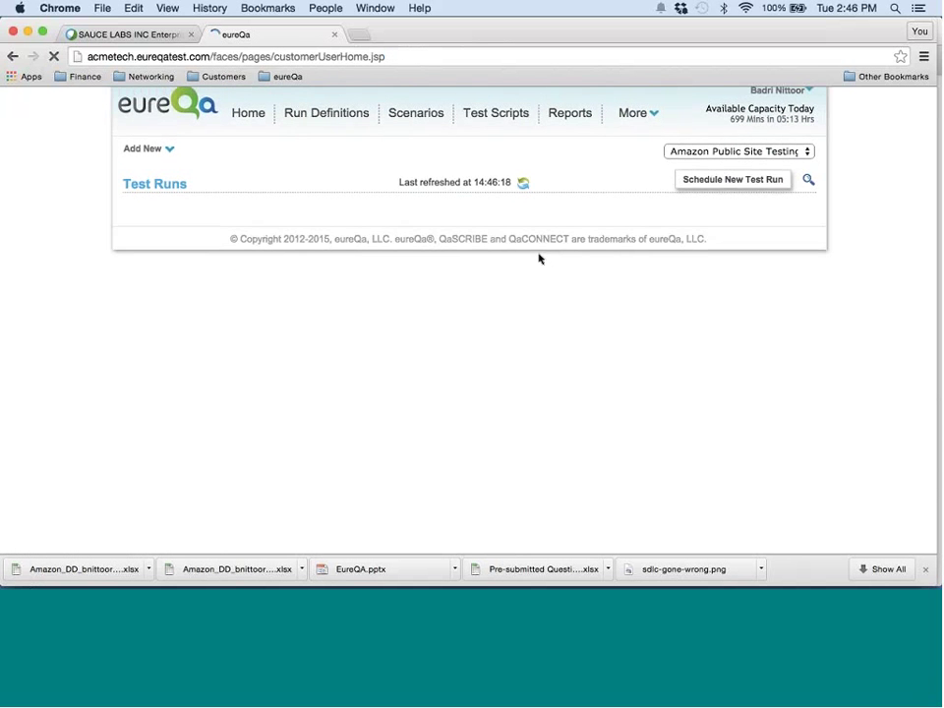
scroll(537, 270, "down", 10)
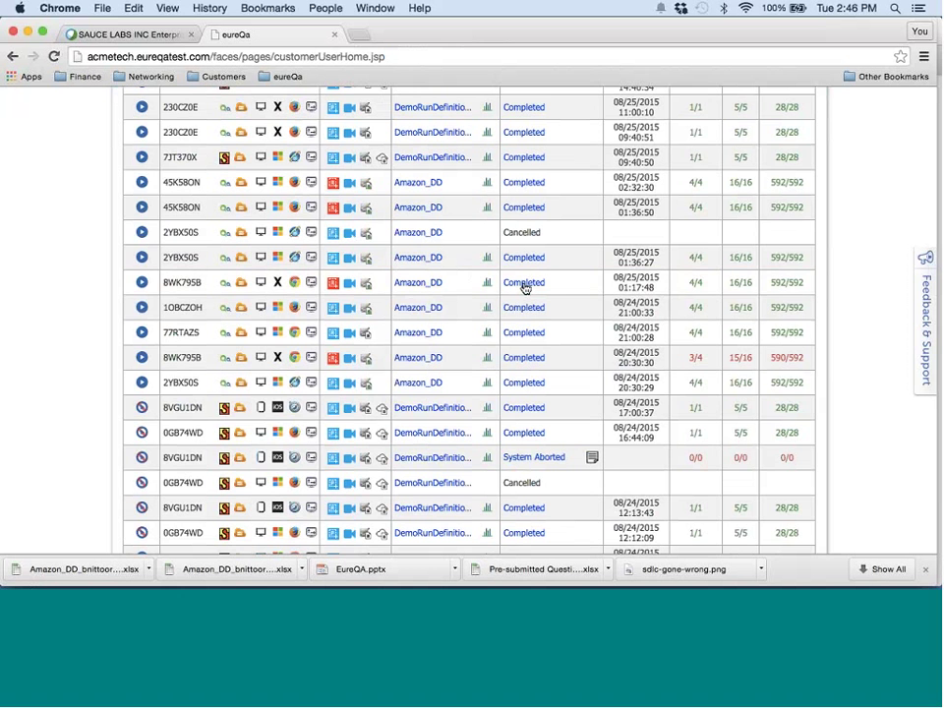
left_click(527, 288)
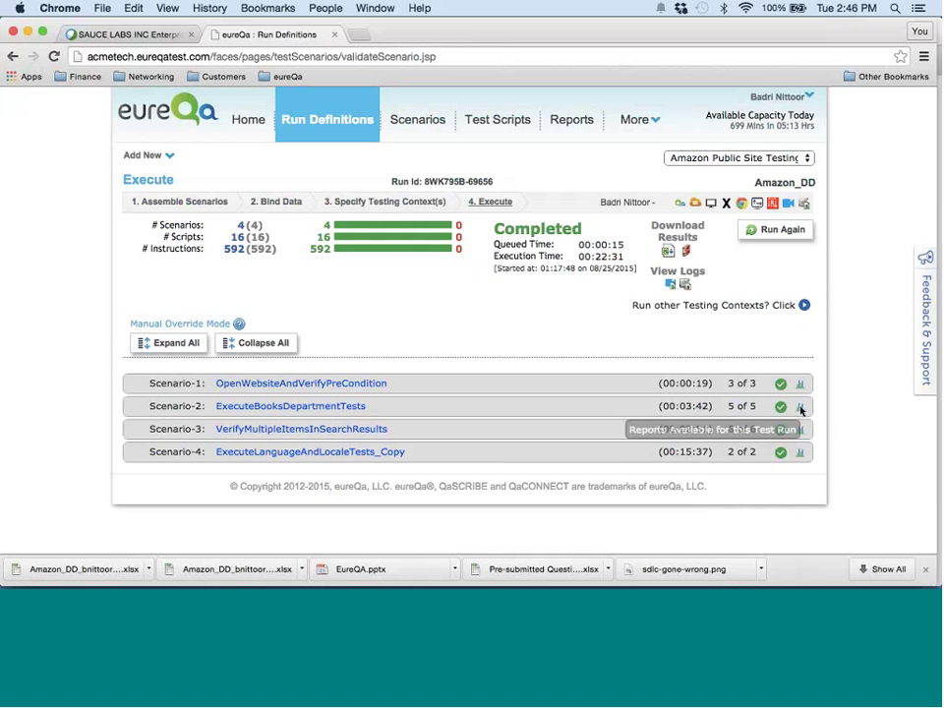
left_click(801, 408)
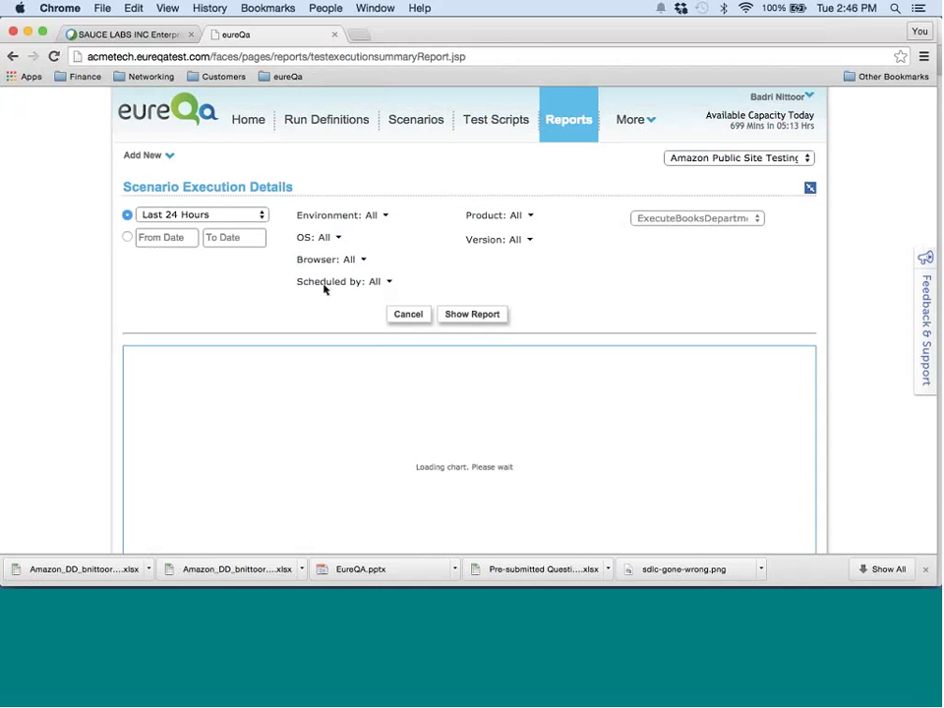
- Change the report period to Last 7 Days and regenerate the report
scroll(784, 354, "down", 2)
scroll(784, 354, "up", 2)
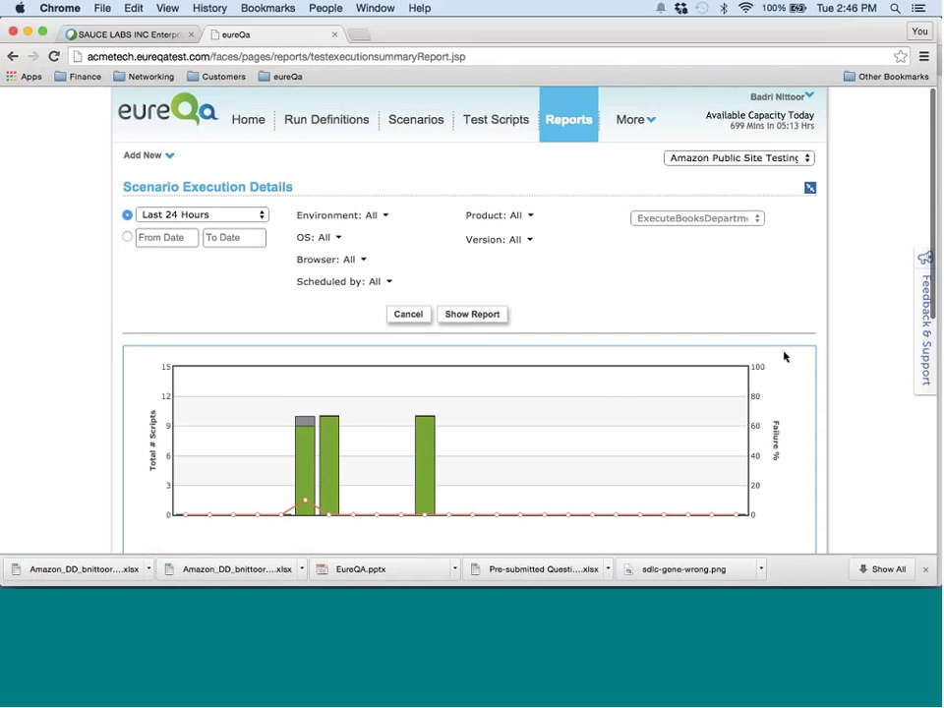
left_click(266, 214)
left_click(238, 233)
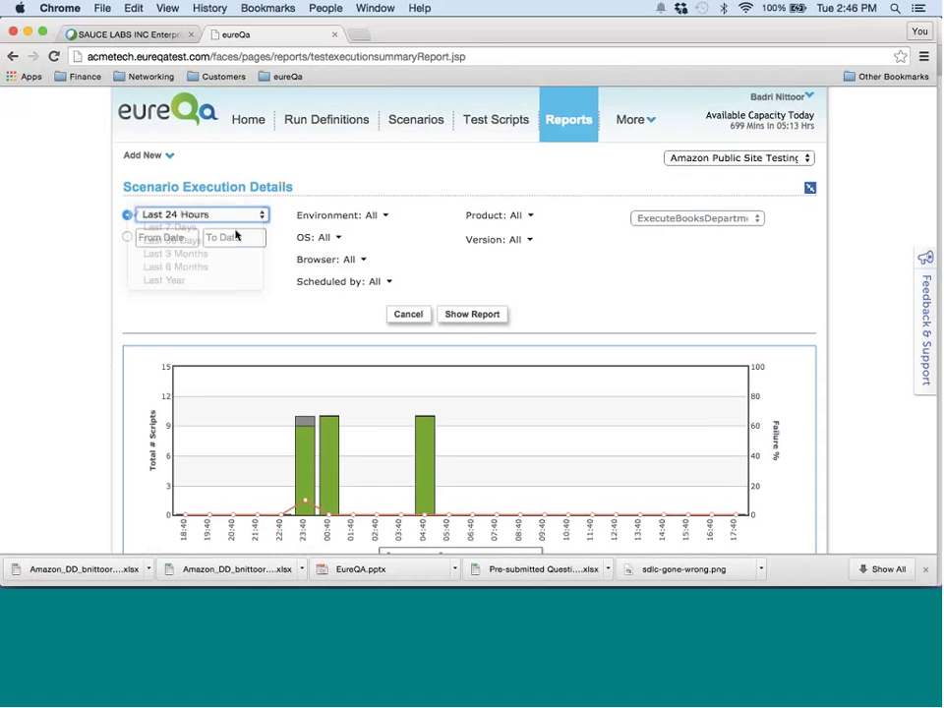
left_click(477, 319)
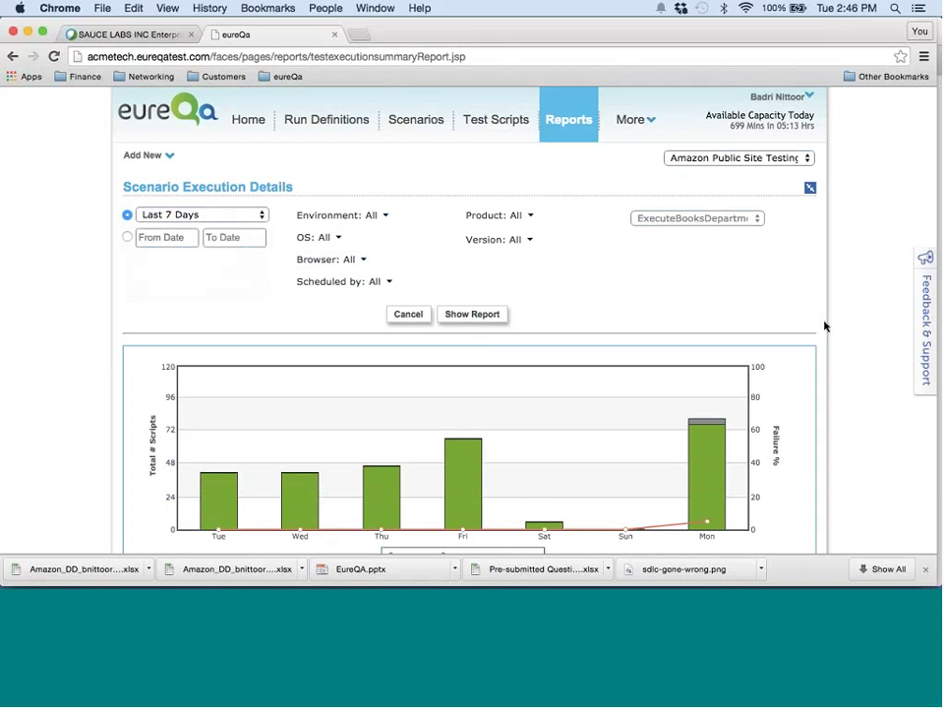
- Scroll through the daily pass/fail, browser, environment, product and user charts
scroll(825, 327, "down", 3)
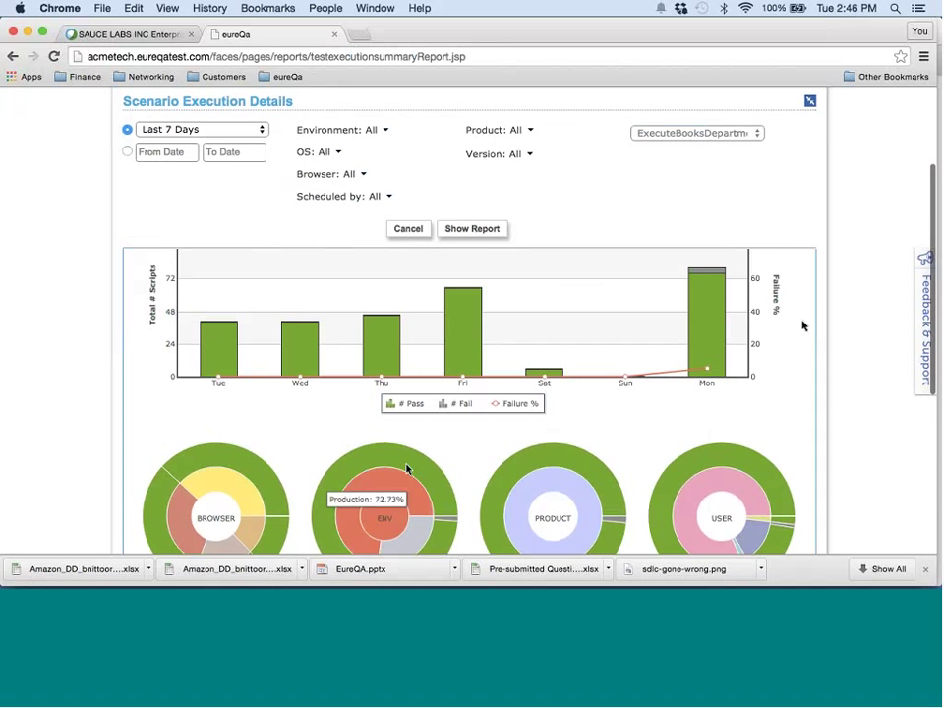
scroll(306, 448, "down", 2)
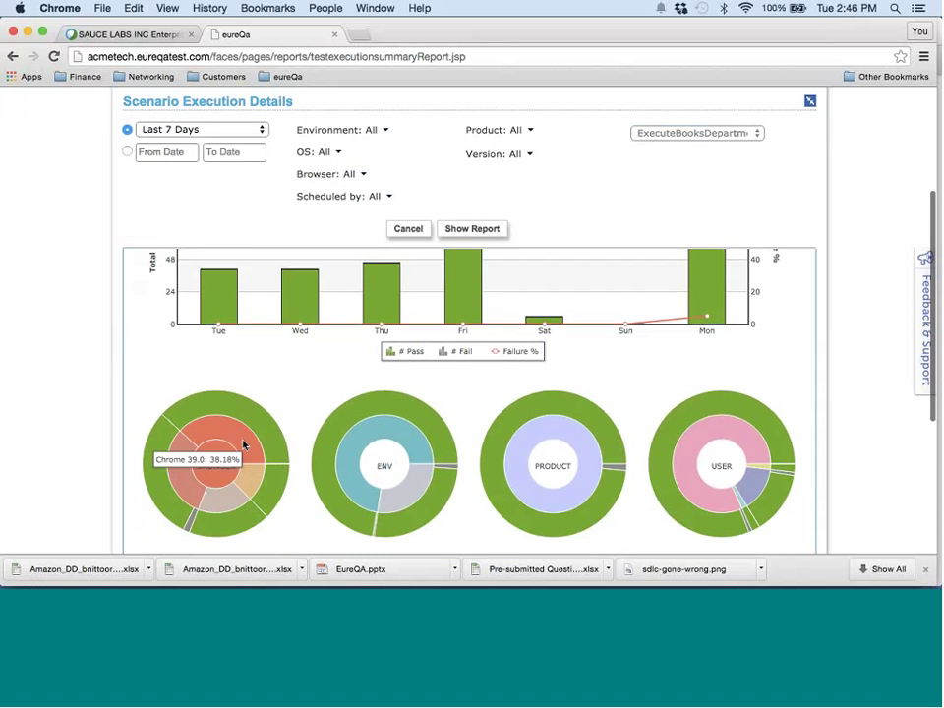
mouse_move(187, 485)
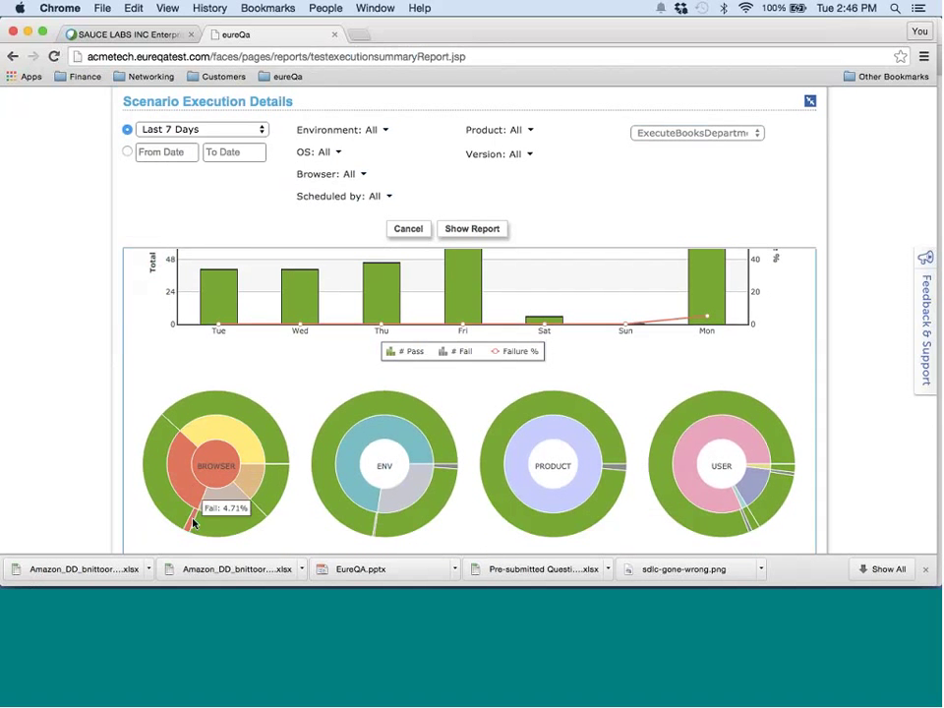
mouse_move(354, 489)
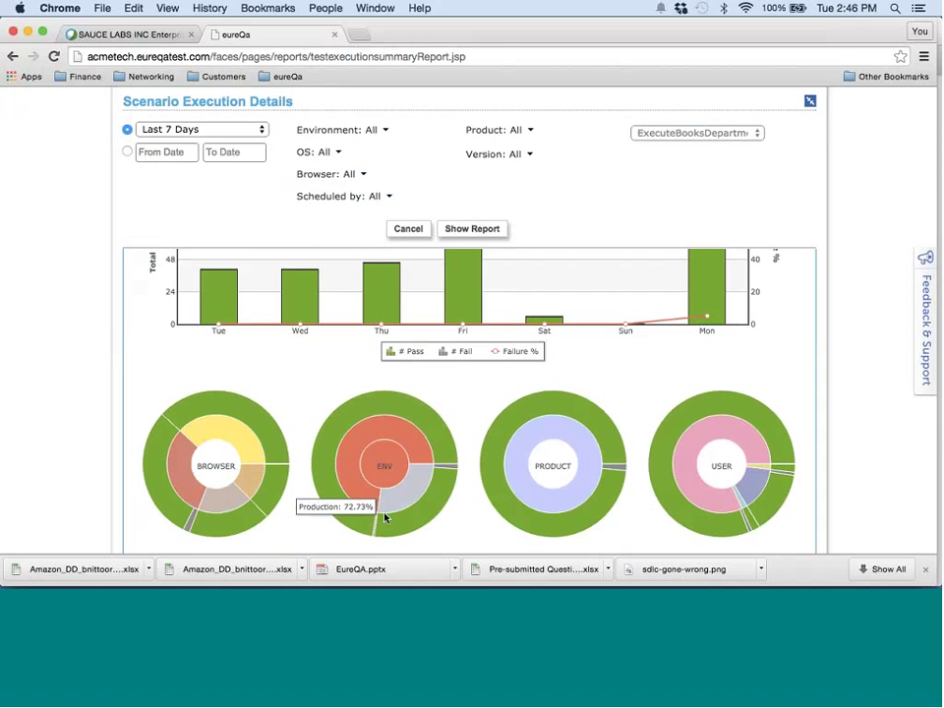
scroll(386, 496, "down", 2)
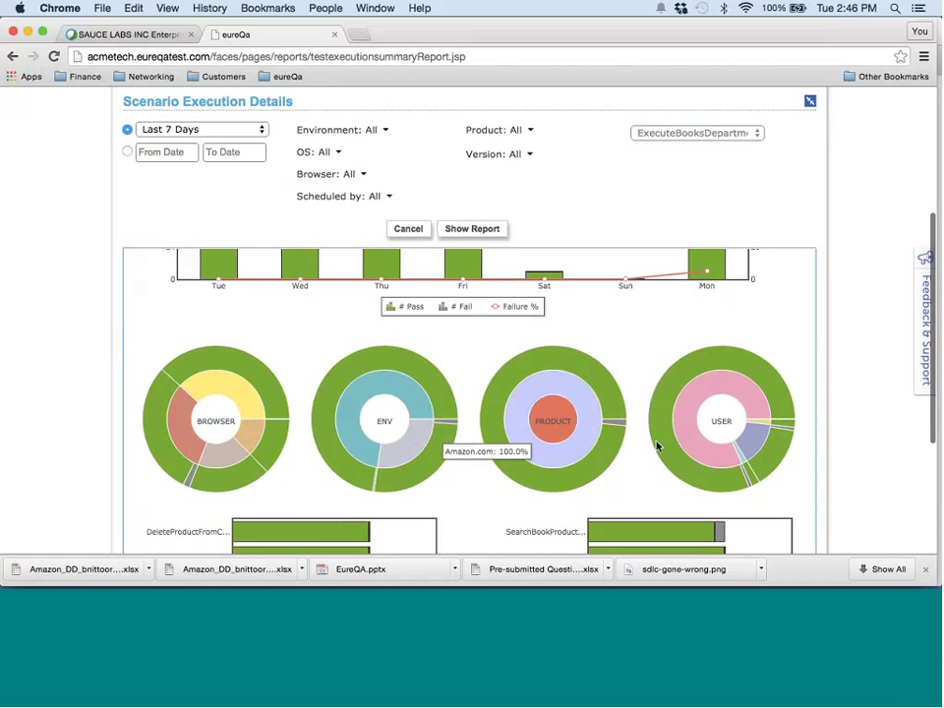
mouse_move(774, 459)
scroll(774, 459, "down", 5)
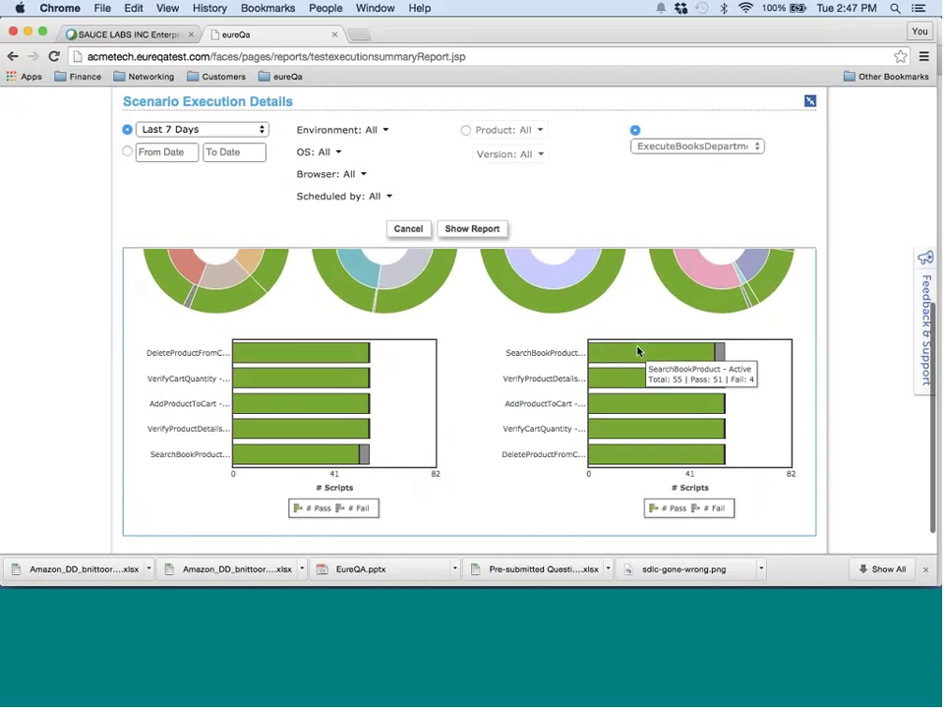
scroll(638, 353, "up", 4)
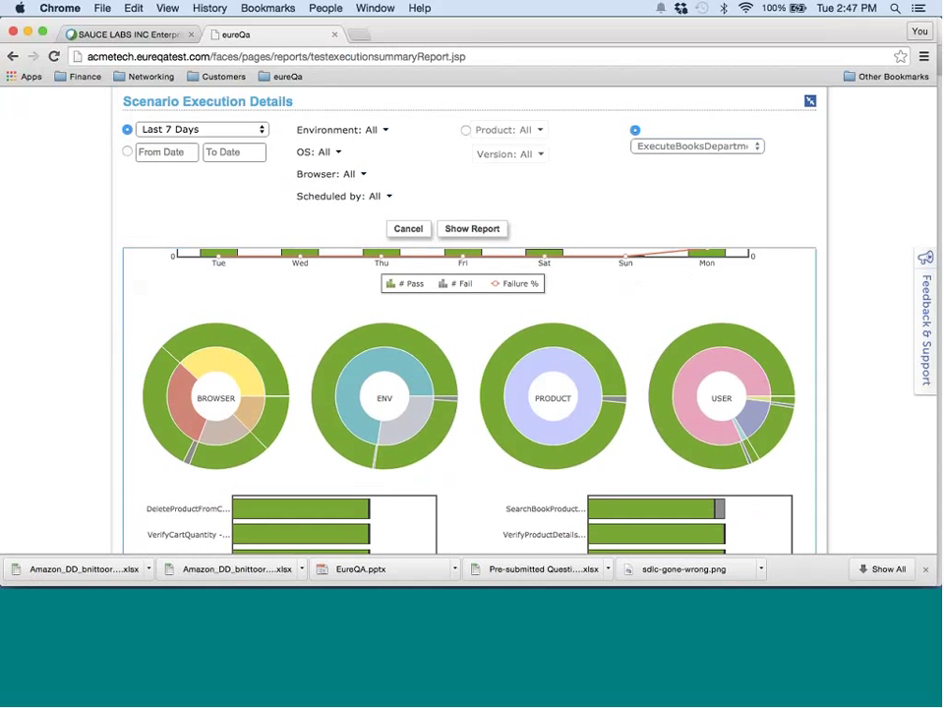
scroll(829, 421, "up", 1)
scroll(829, 421, "up", 3)
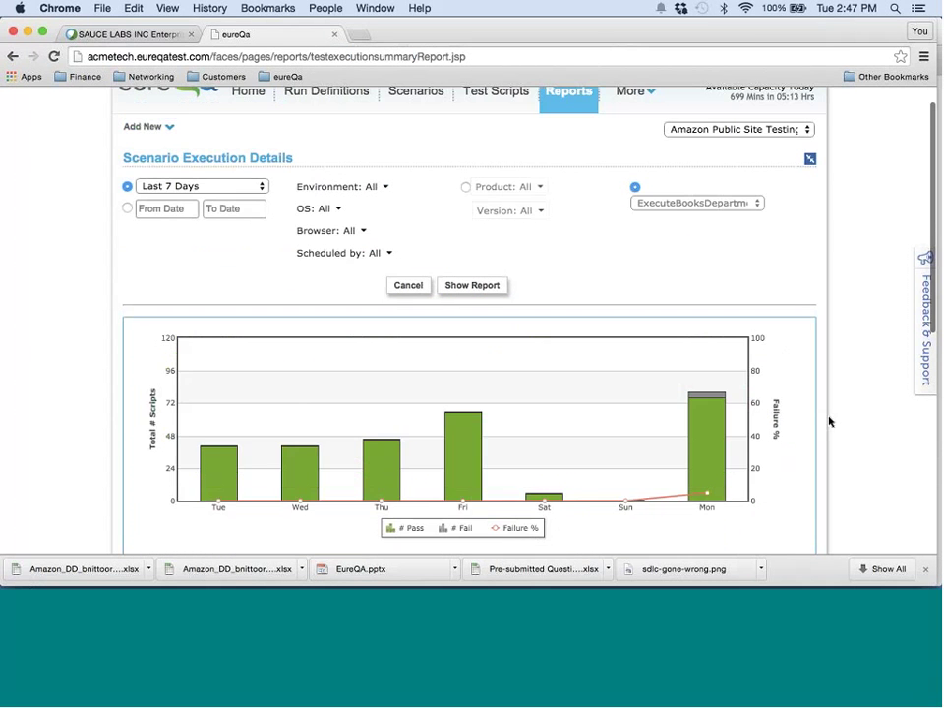
- Drill into SearchBookProduct results, check the OS and browser filters, then return to Test Scripts
left_click(340, 210)
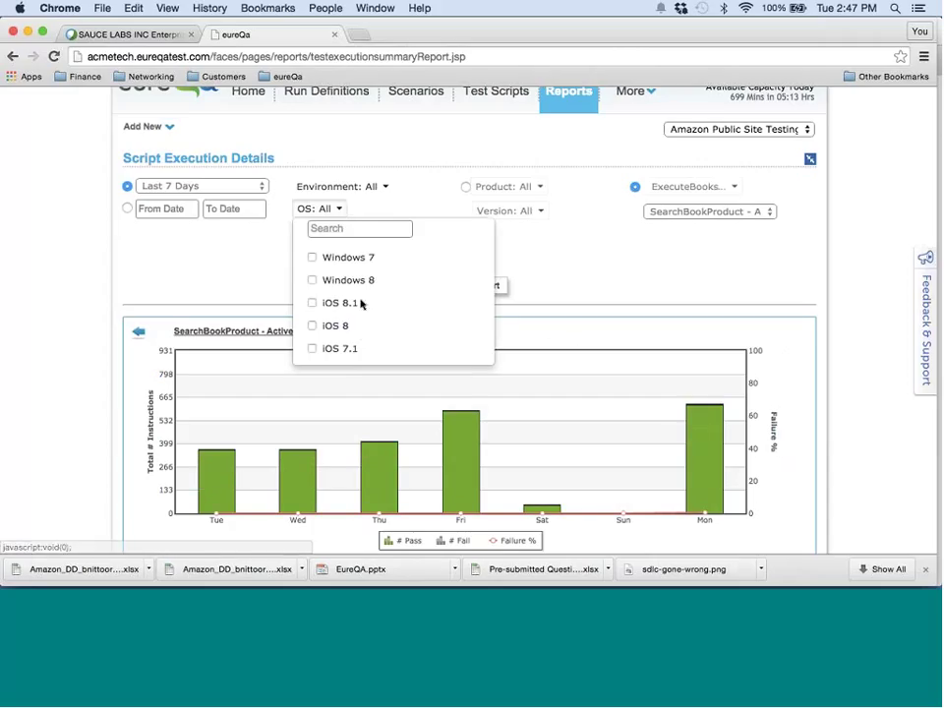
left_click(330, 208)
left_click(350, 232)
left_click(591, 274)
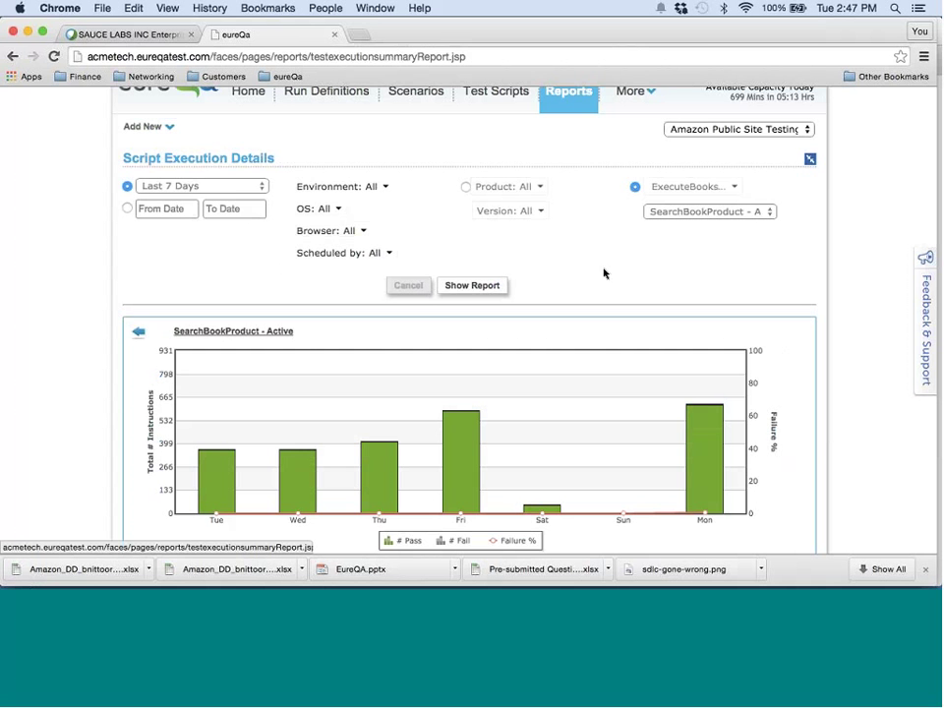
left_click(496, 95)
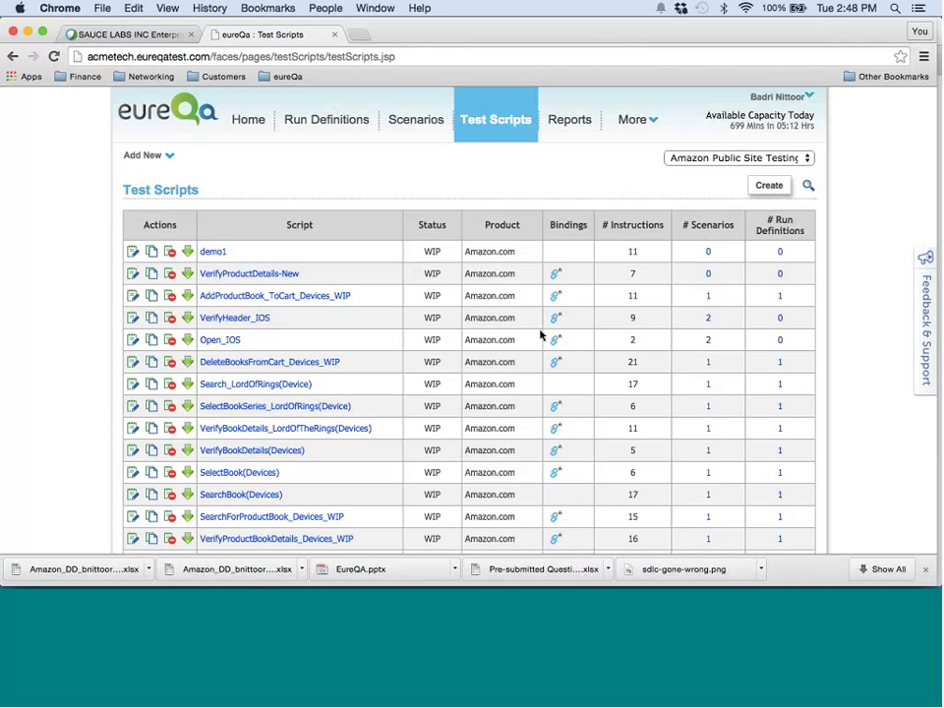
- Show the Scenarios list, headed by Webinar Demo Scenario and demotest1
left_click(421, 119)
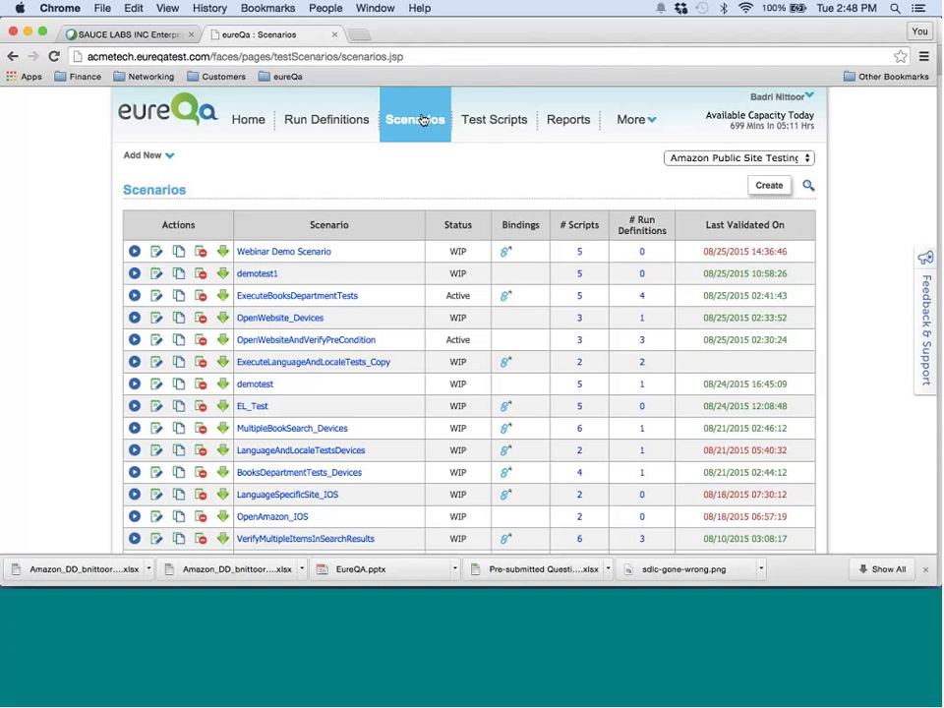
- Present the webinar deck from slide 18, DEMO, revealing the subscription link and WEBINAR promo code
key("ctrl+Up")
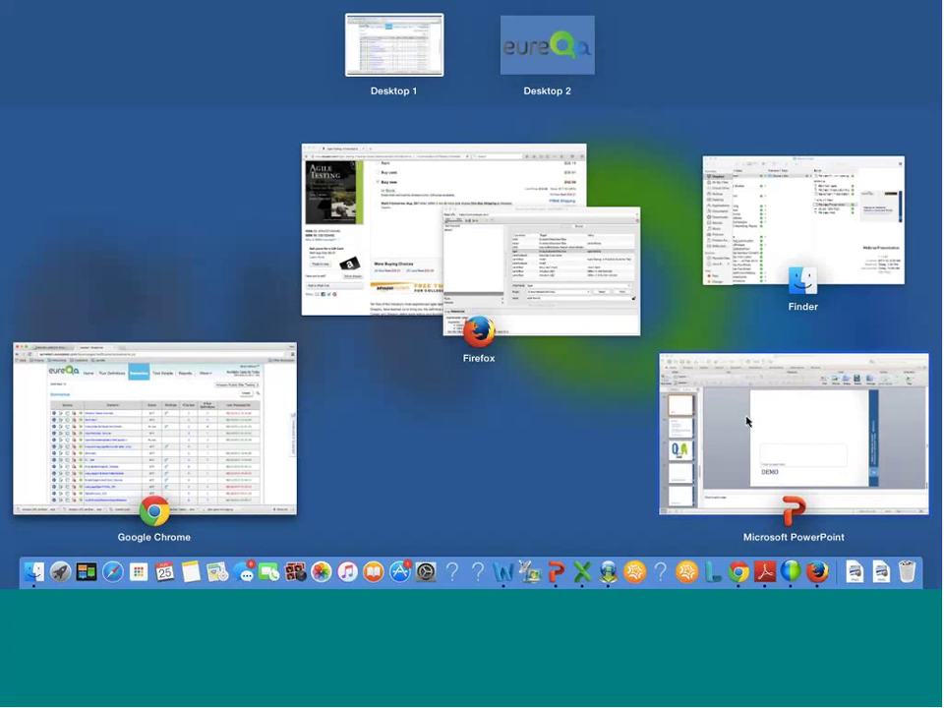
left_click(747, 421)
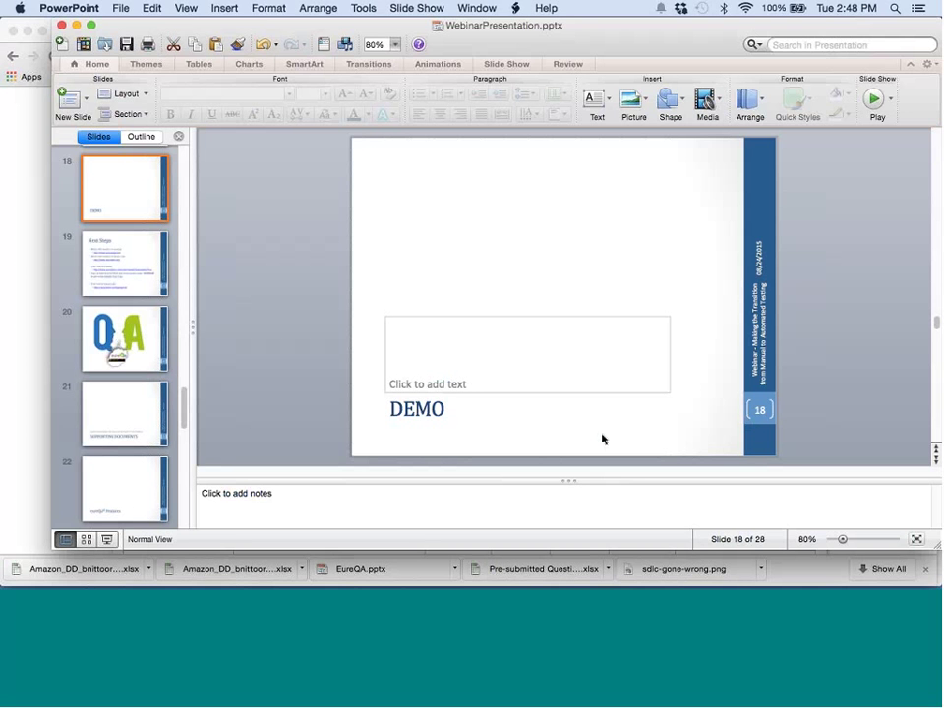
left_click(107, 540)
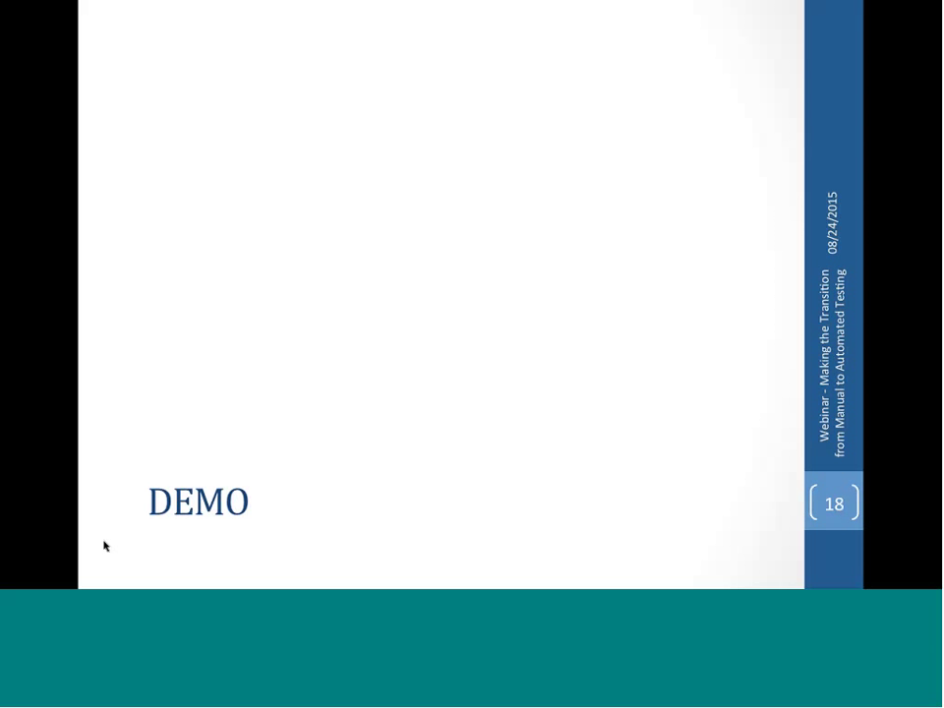
key("Right")
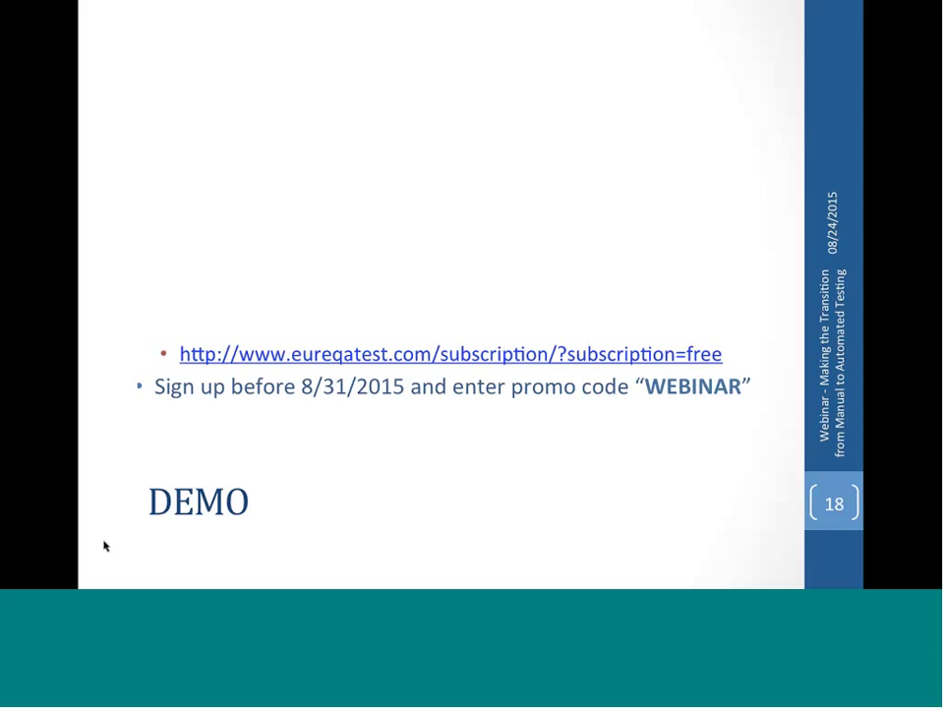
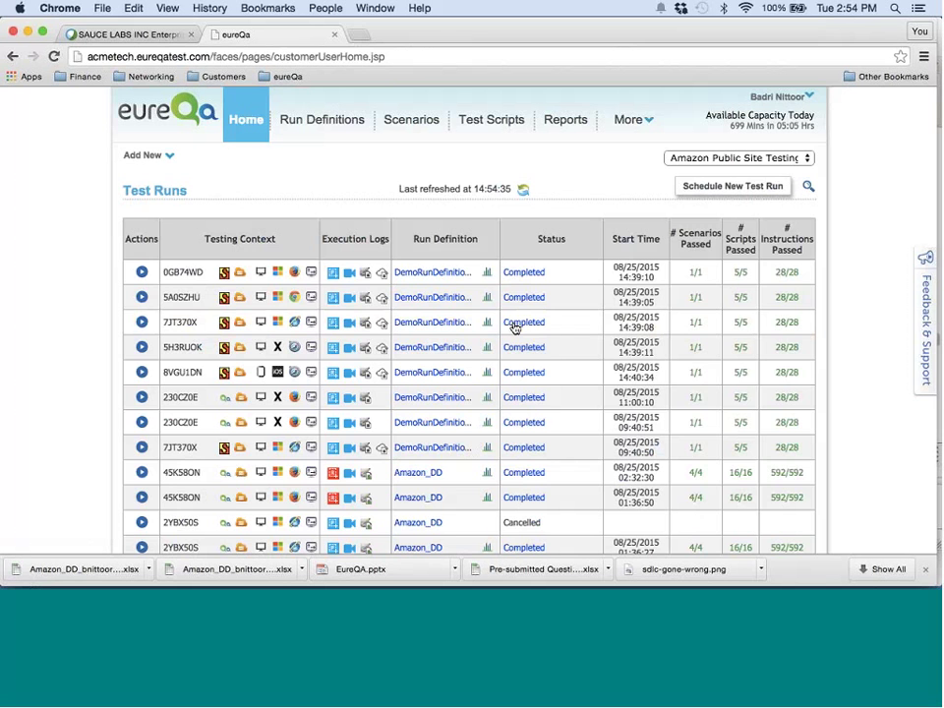
- Open the completed DemoRunDefinition-1 run and review Scenario-1 demotest's VerifyProductDetails command results
left_click(514, 325)
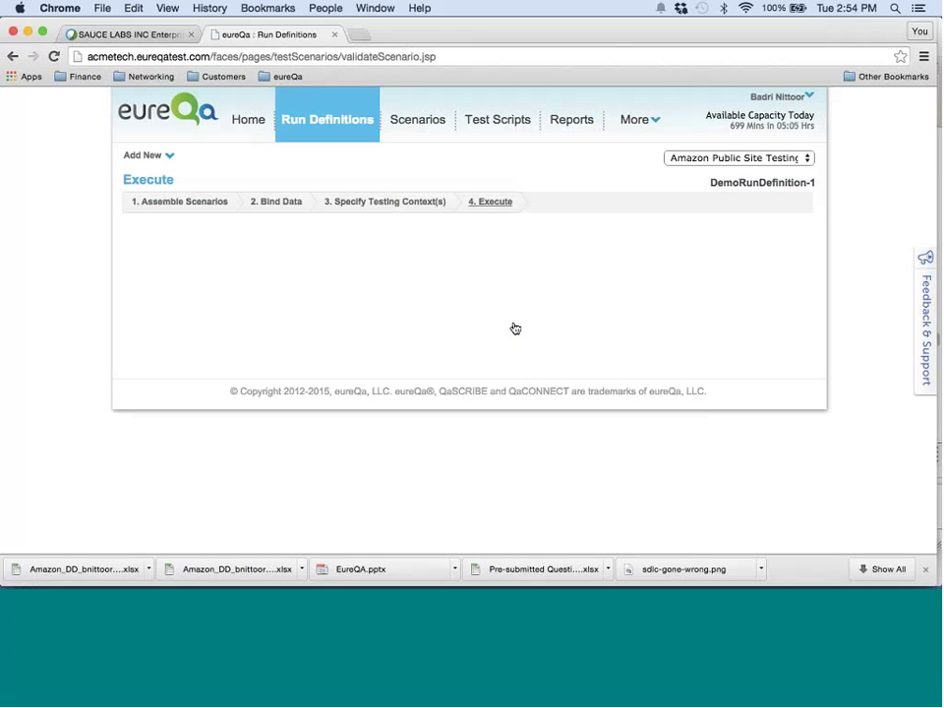
left_click(522, 390)
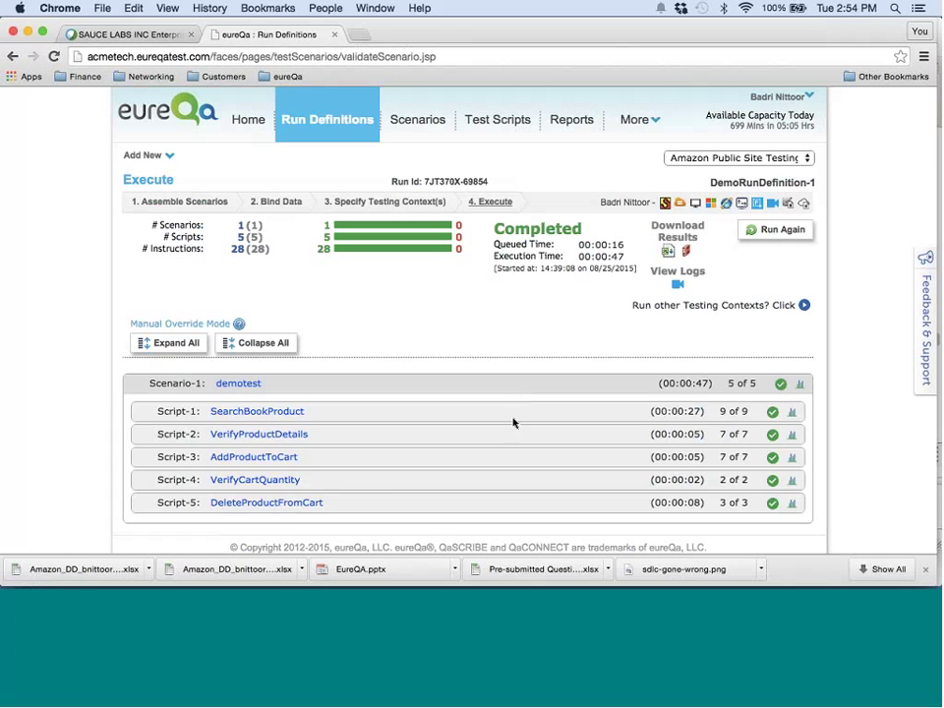
left_click(513, 435)
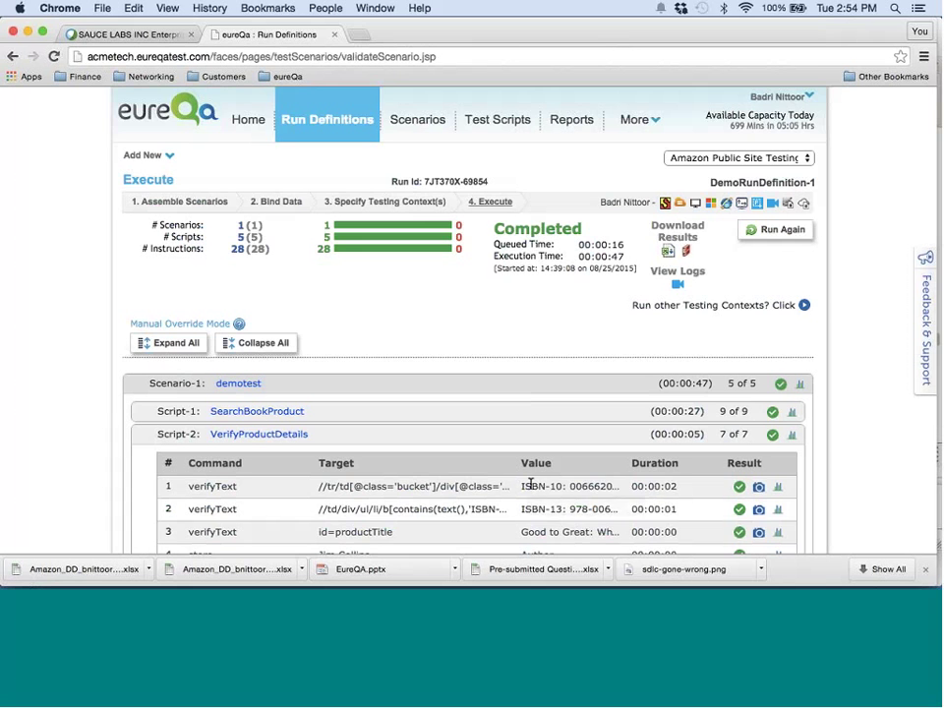
scroll(530, 486, "down", 2)
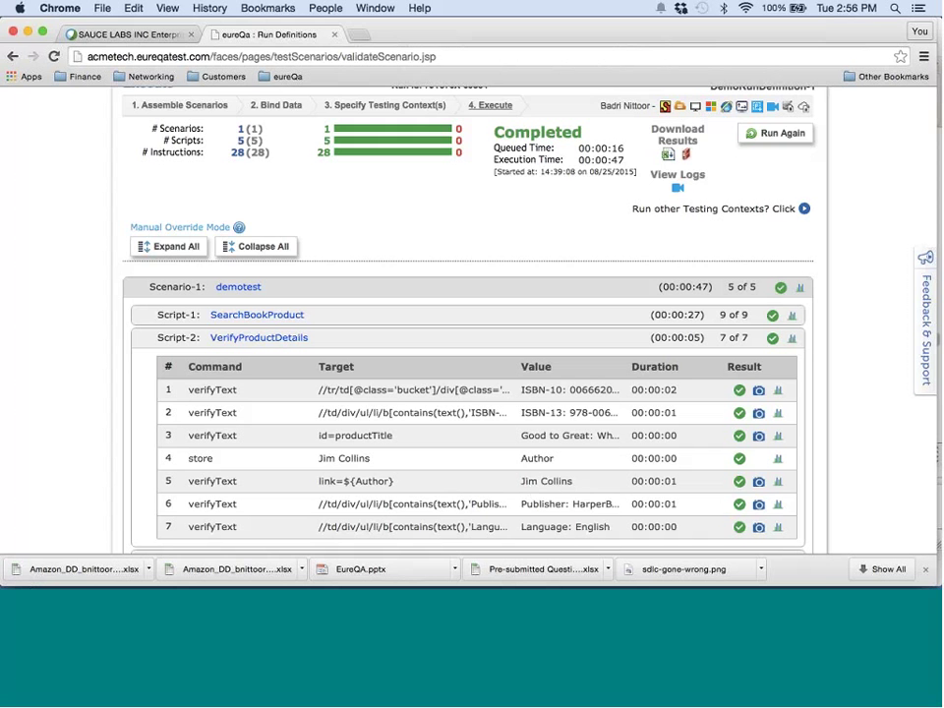
scroll(838, 295, "up", 2)
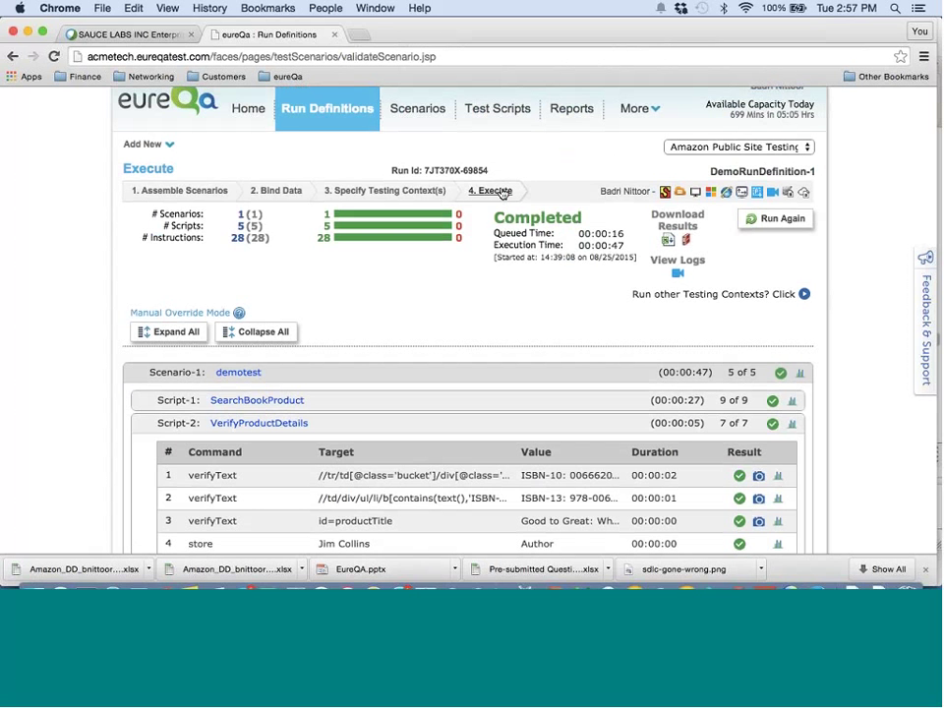
key("ctrl+Up")
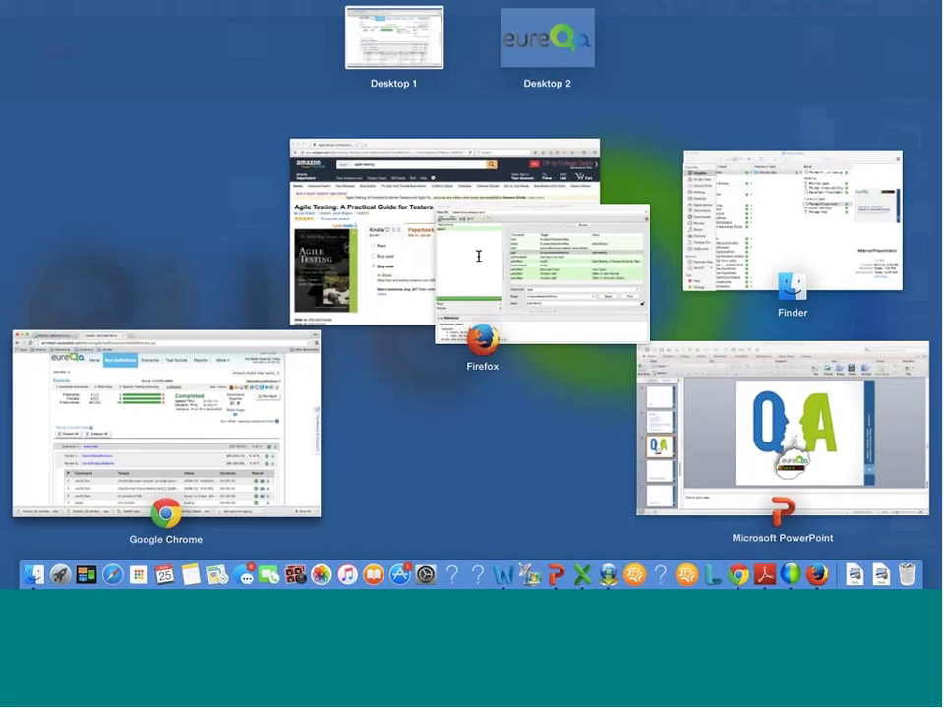
- In QaSCRIBE, encrypt the value of the verifyText //a/h2 step, then close QaSCRIBE
left_click(478, 255)
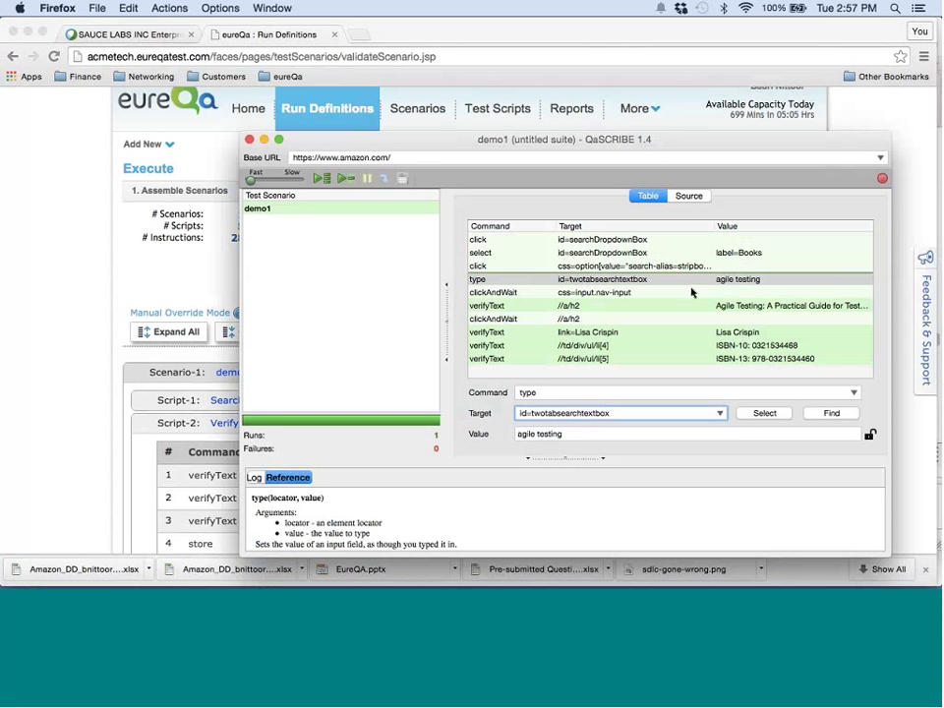
left_click(694, 305)
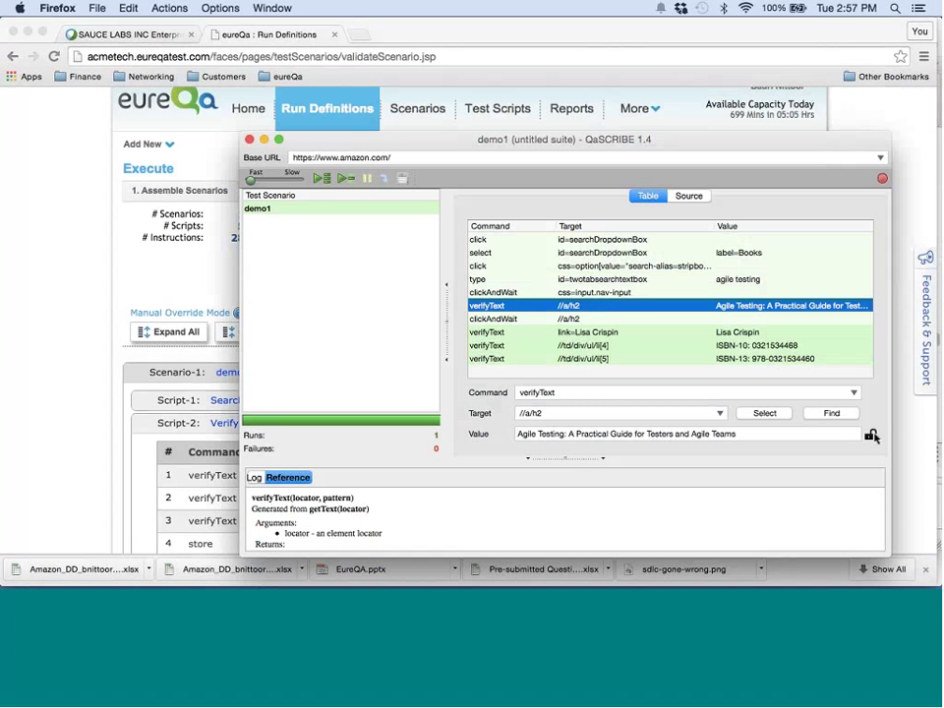
left_click(872, 436)
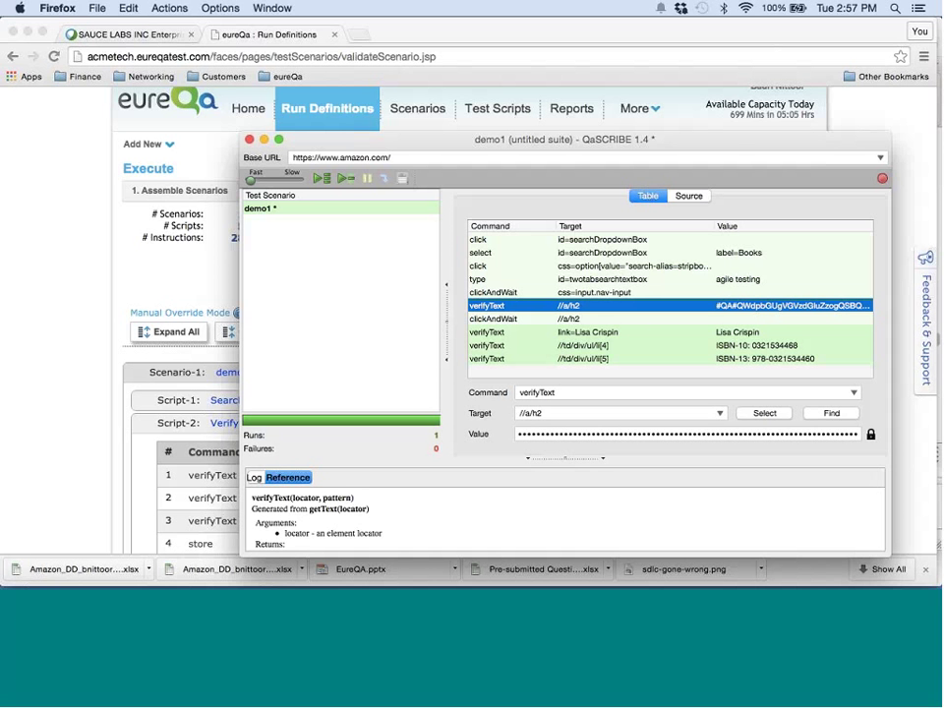
left_click(80, 270)
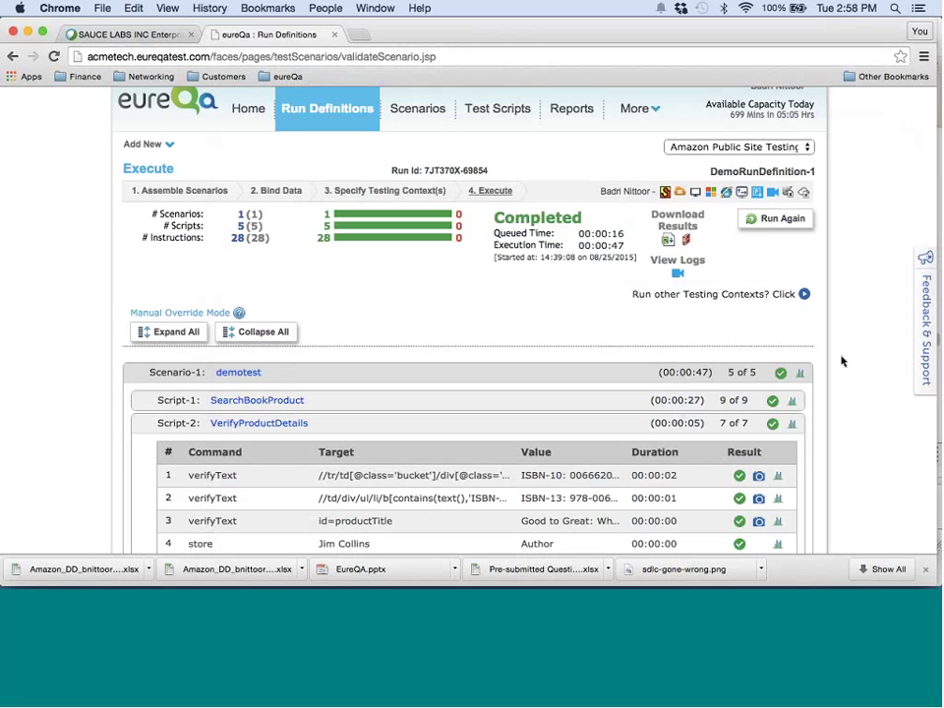
- Bring PowerPoint forward briefly, then return to the eureQa run results page
key("ctrl+Up")
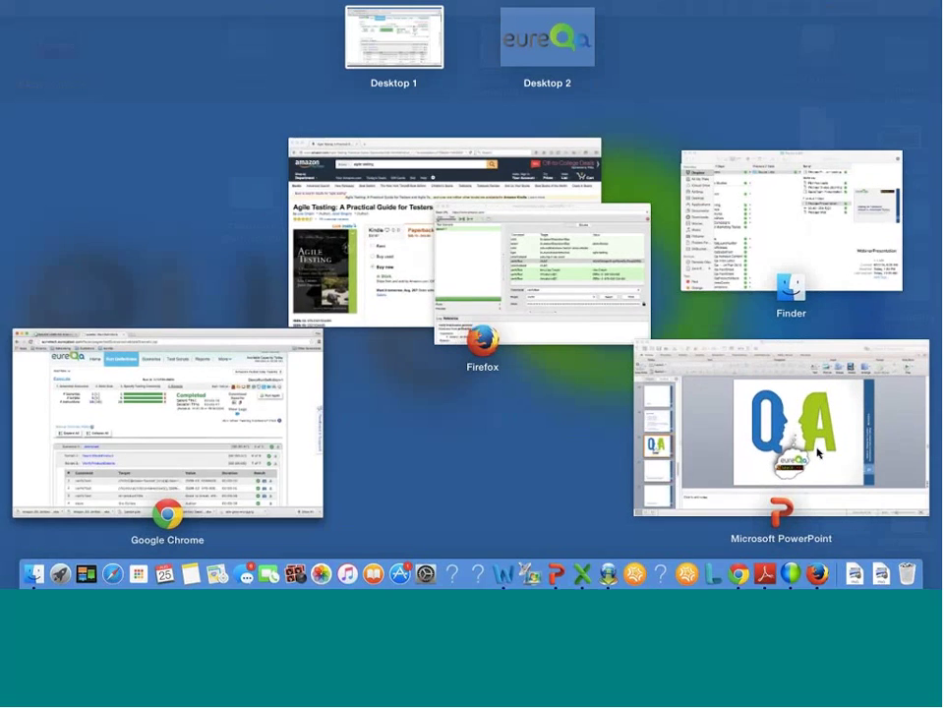
left_click(818, 453)
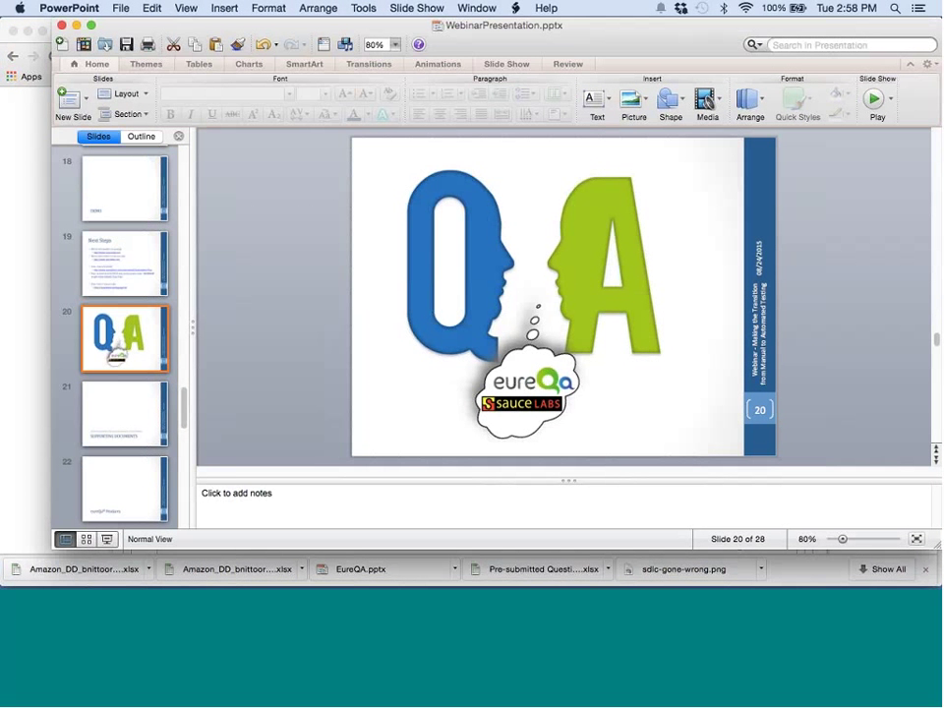
left_click(24, 139)
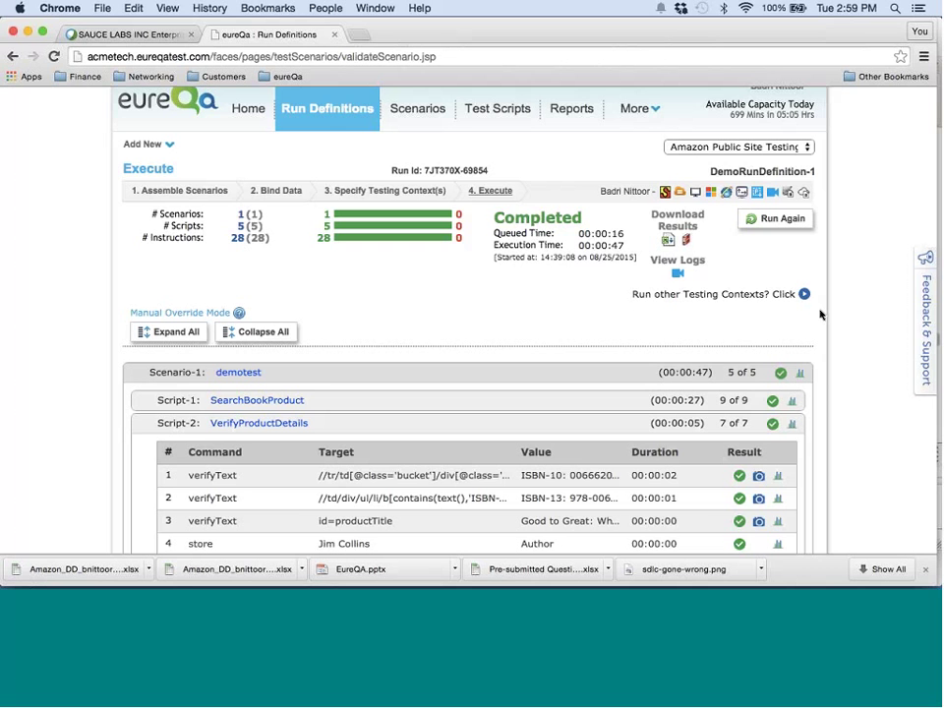
- Minimize the browser and present WebinarPresentation.pptx full screen from slide 20
key("super+m")
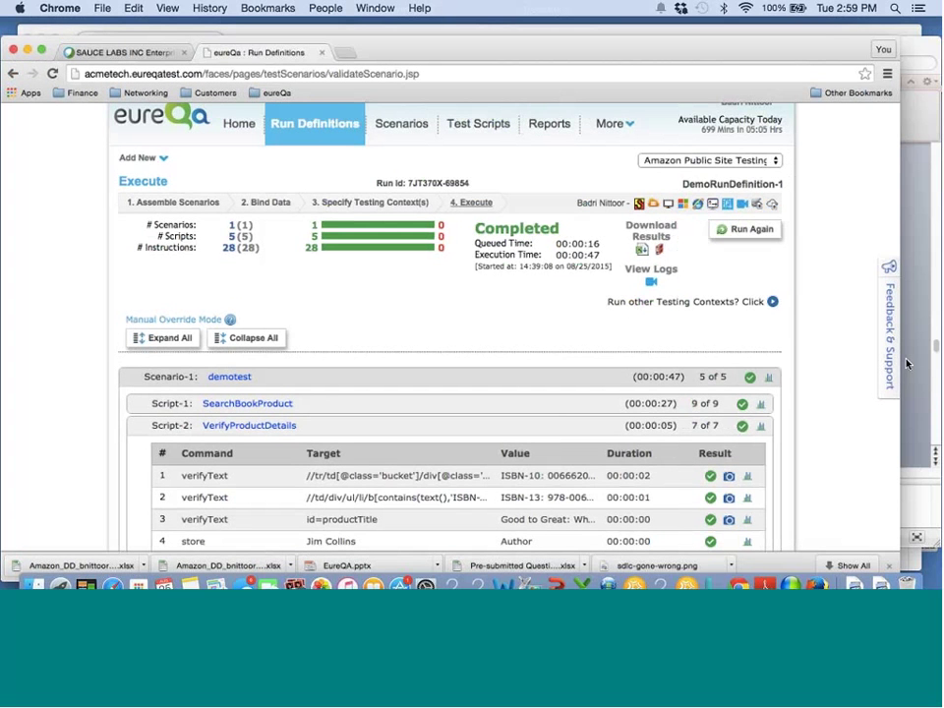
key("ctrl+Up")
left_click(858, 434)
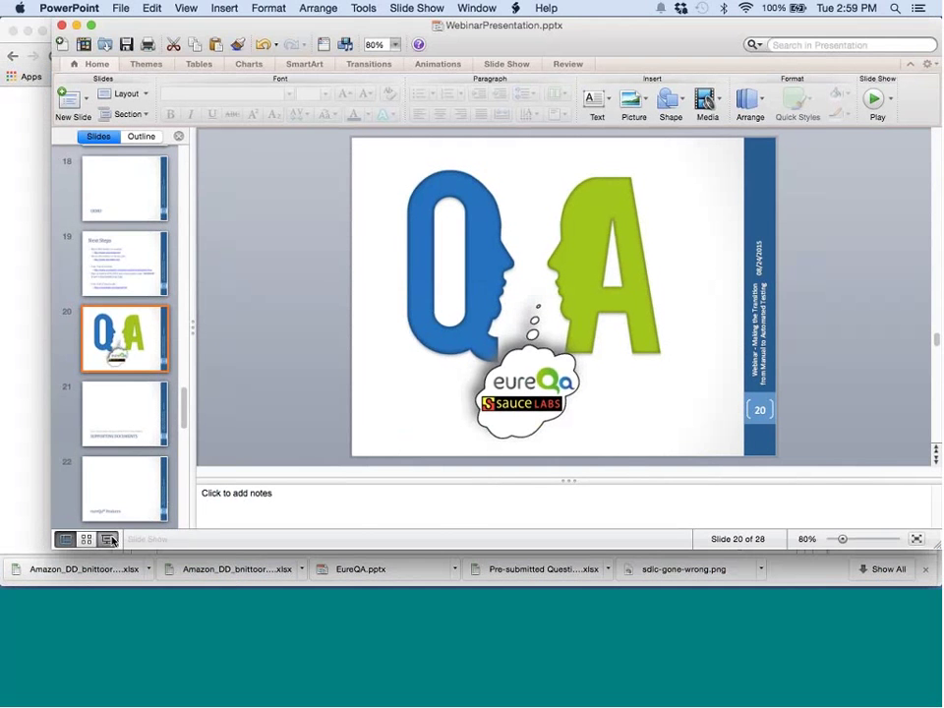
left_click(112, 540)
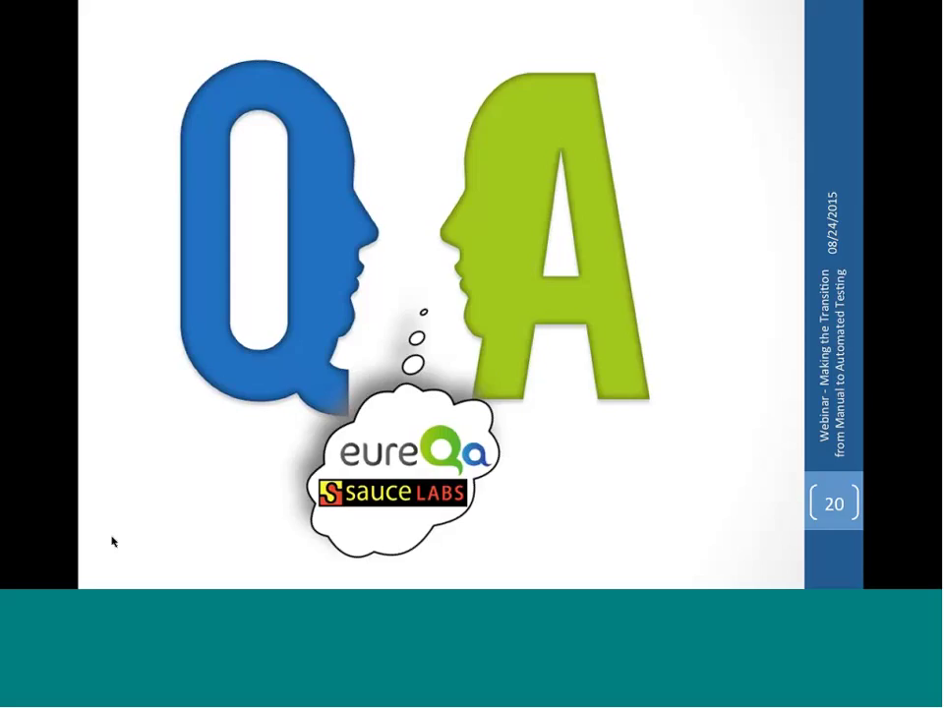